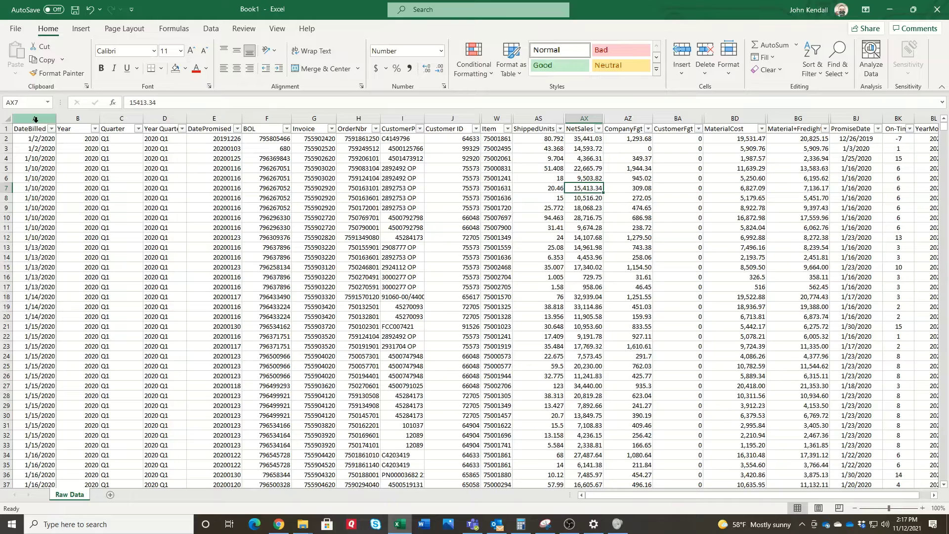
Create a PivotTable on a new worksheet from columns A to BL of the Raw Data sheet
{"action": "left_click_drag", "start_coordinate": [34, 119], "coordinate": [844, 128]}
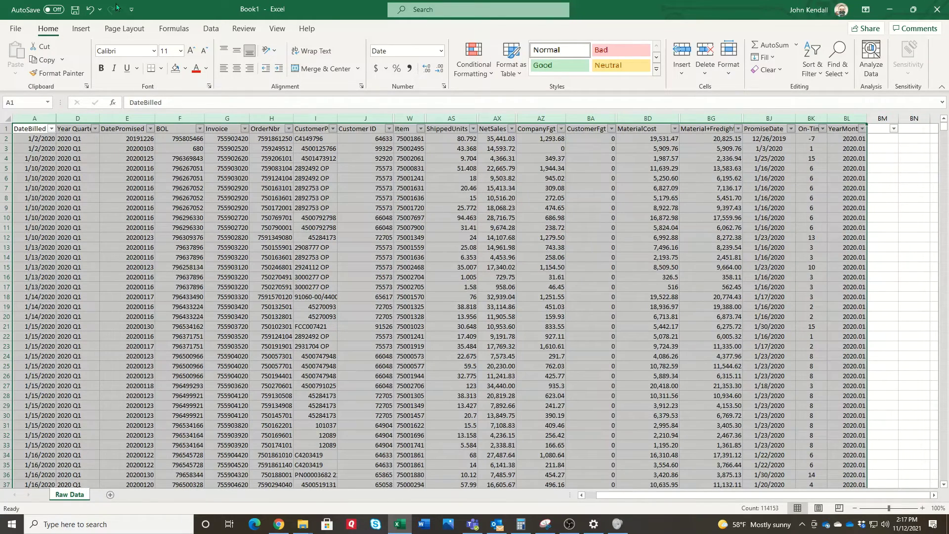
{"action": "left_click", "coordinate": [80, 29]}
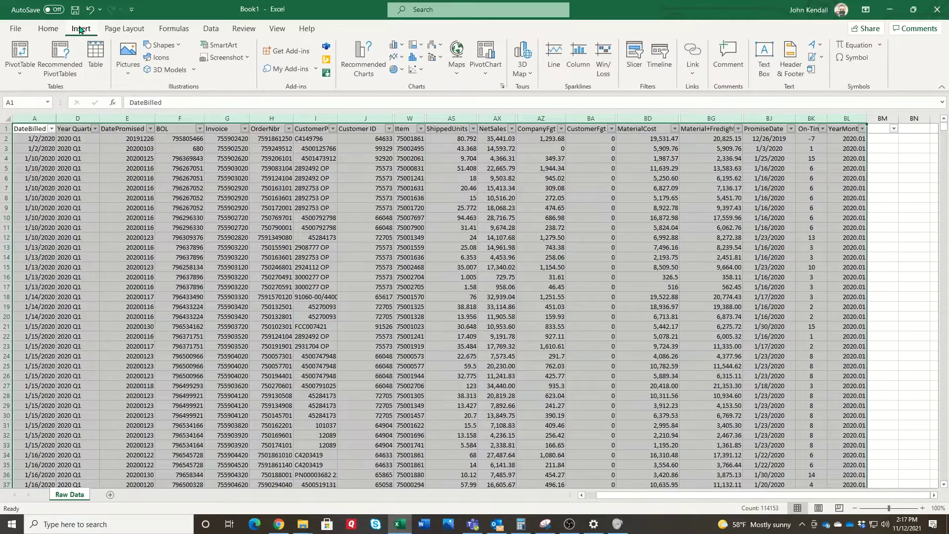
{"action": "left_click", "coordinate": [18, 48]}
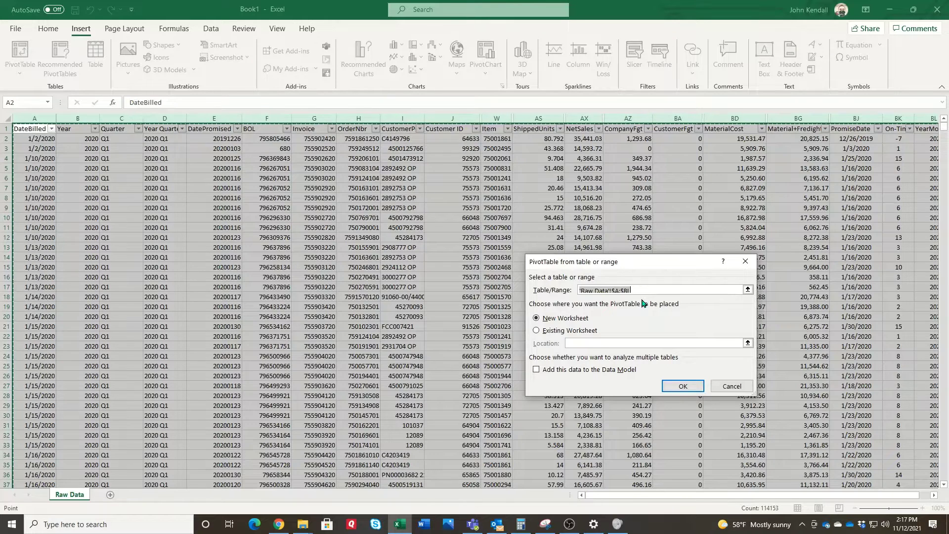
{"action": "left_click", "coordinate": [681, 385]}
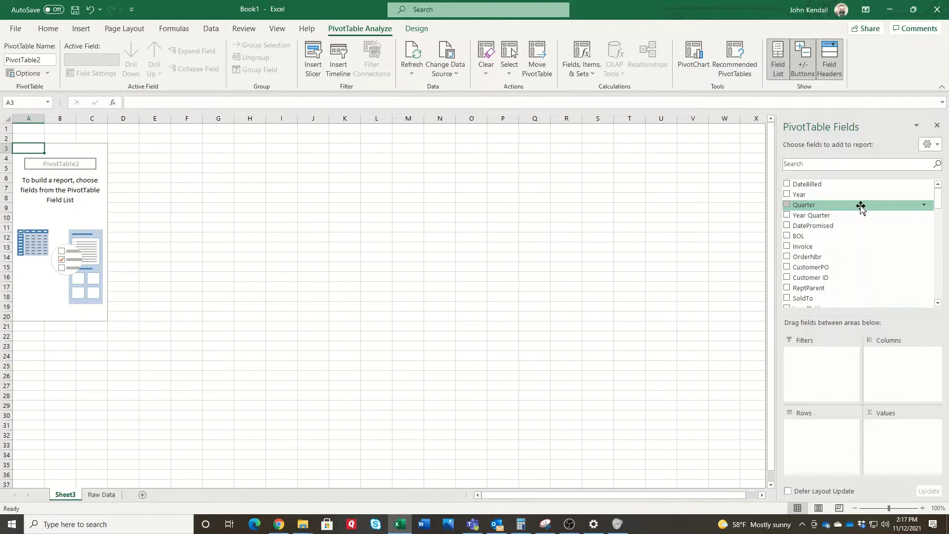
Add the Customer ID field to the PivotTable's rows and look through the resulting row labels
{"action": "left_click_drag", "start_coordinate": [820, 277], "coordinate": [822, 418]}
{"action": "scroll", "coordinate": [76, 340], "scroll_direction": "down", "scroll_amount": 8}
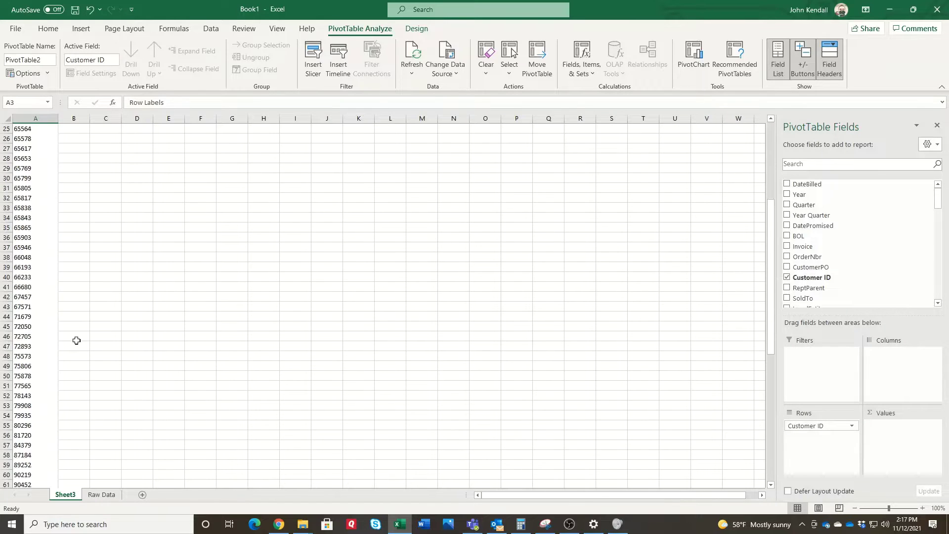
{"action": "scroll", "coordinate": [79, 334], "scroll_direction": "up", "scroll_amount": 8}
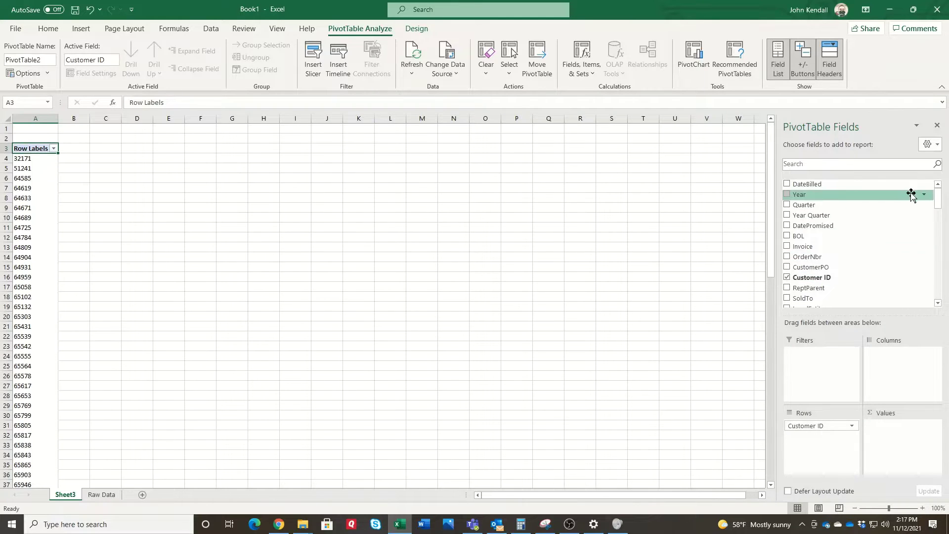
Search the PivotTable fields for "units" and add ShippedUnits to the values
{"action": "left_click", "coordinate": [840, 166]}
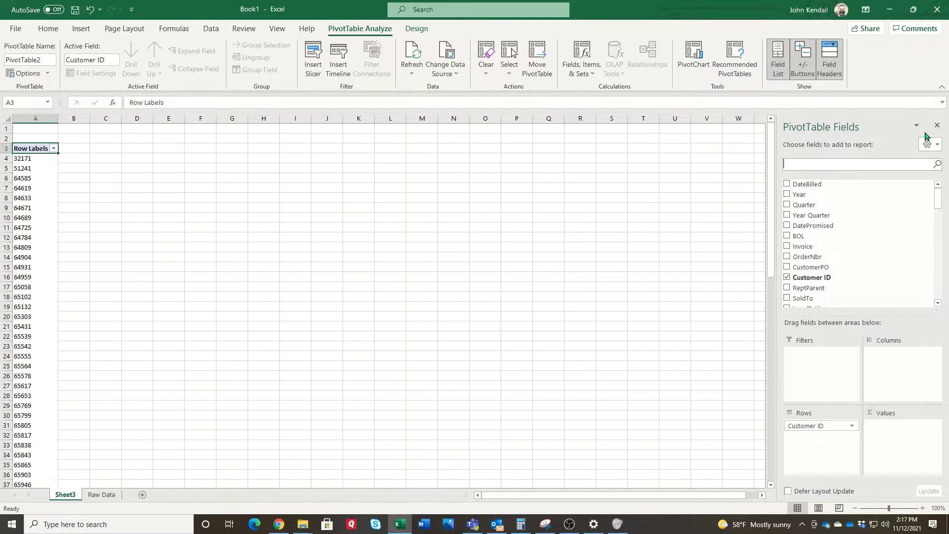
{"action": "type", "text": "units"}
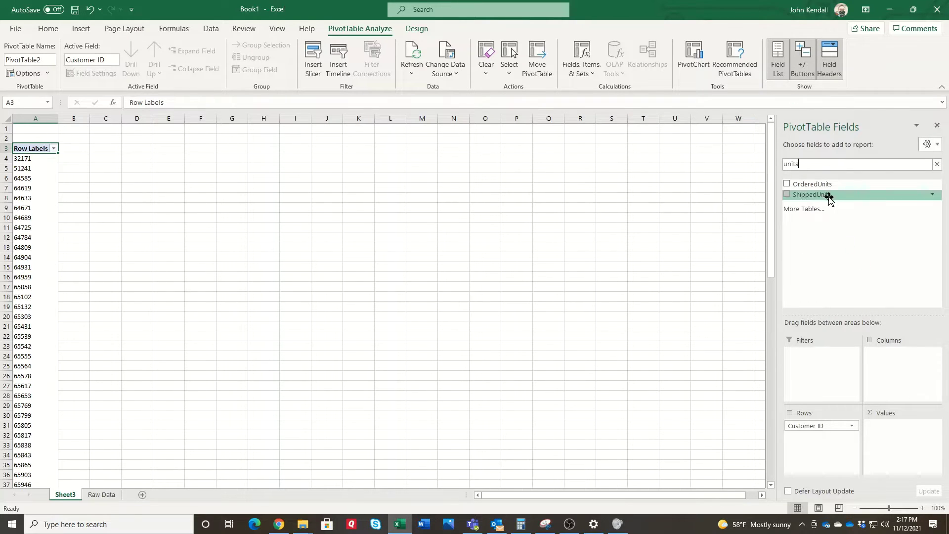
{"action": "left_click_drag", "start_coordinate": [828, 196], "coordinate": [940, 426]}
Format the Sum of ShippedUnits values as Number with 0 decimal places and a thousands separator
{"action": "left_click", "coordinate": [934, 425]}
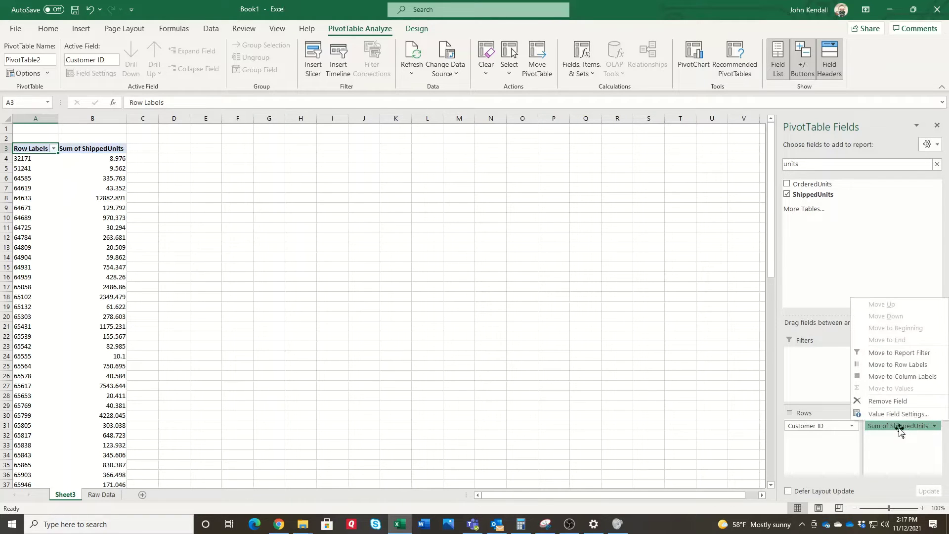
{"action": "left_click", "coordinate": [902, 415]}
{"action": "left_click", "coordinate": [564, 376]}
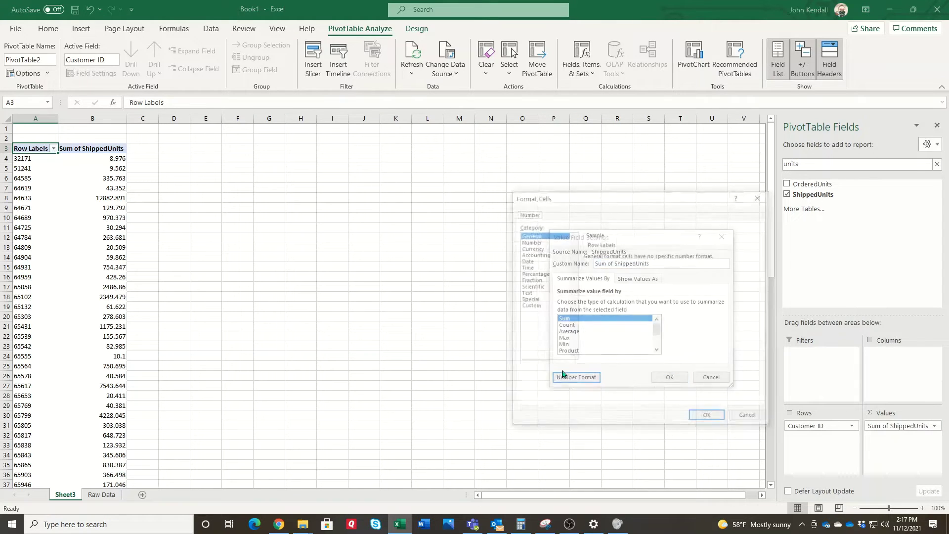
{"action": "left_click", "coordinate": [530, 242]}
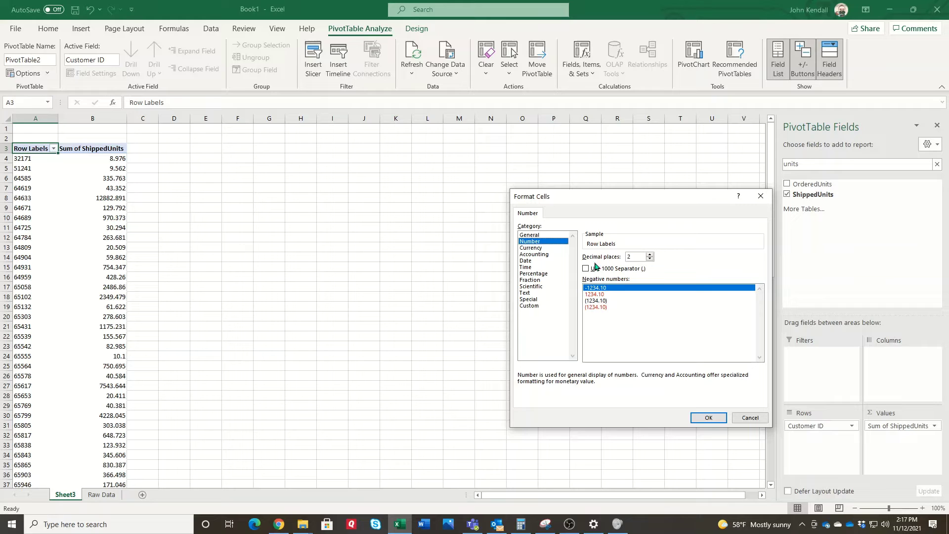
{"action": "left_click", "coordinate": [627, 270]}
{"action": "left_click", "coordinate": [649, 260]}
{"action": "left_click", "coordinate": [708, 418]}
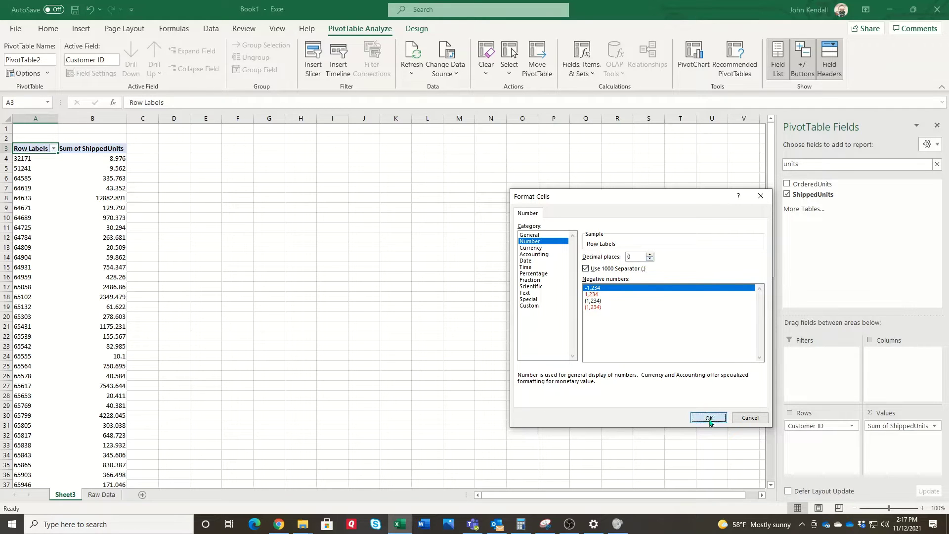
{"action": "left_click", "coordinate": [669, 377]}
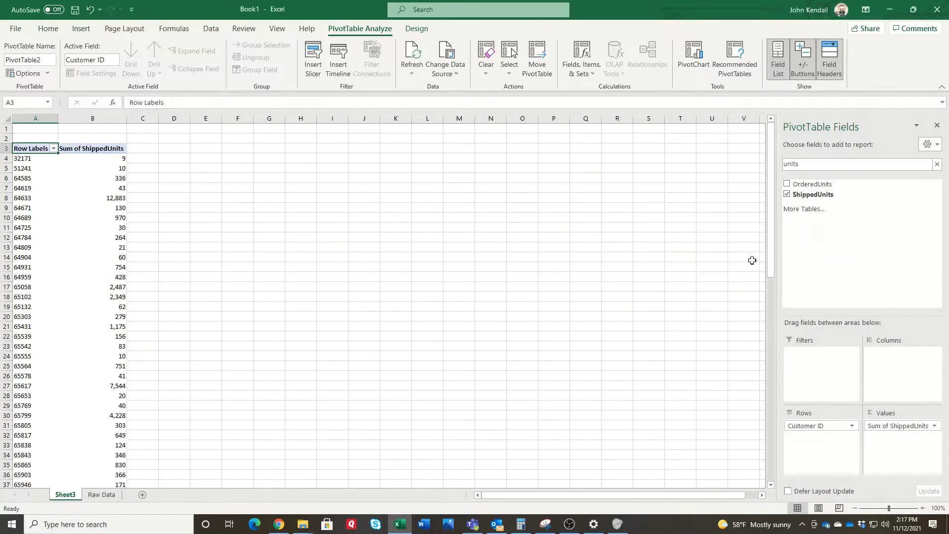
Search the PivotTable fields for "net" and add NetSales to the values below ShippedUnits
{"action": "left_click_drag", "start_coordinate": [808, 160], "coordinate": [783, 162]}
{"action": "type", "text": "net"}
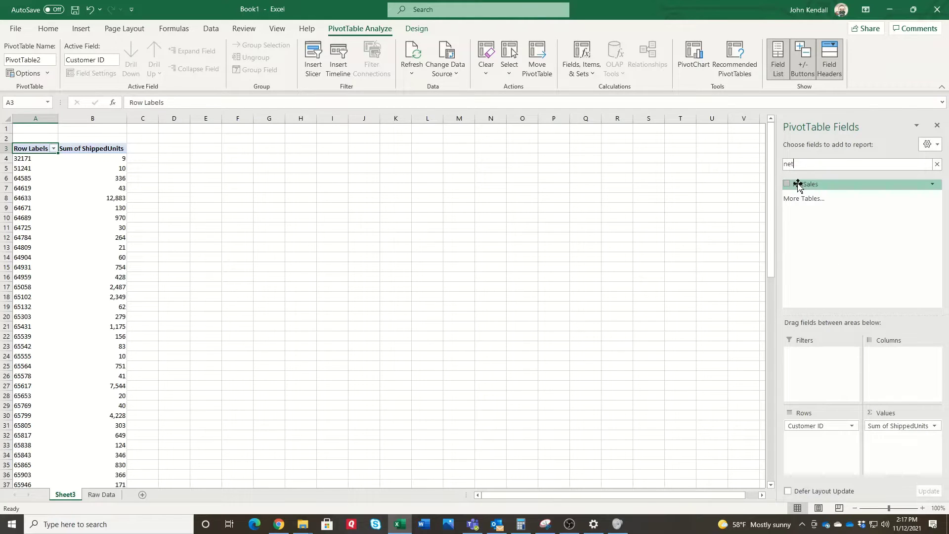
{"action": "left_click_drag", "start_coordinate": [797, 184], "coordinate": [897, 444]}
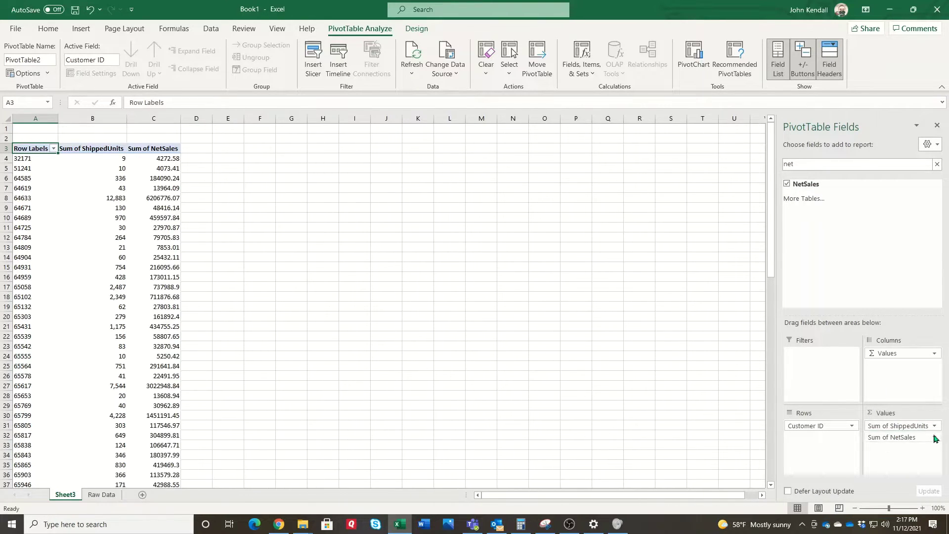
Format the Sum of NetSales values as Currency with the $ symbol and 0 decimal places
{"action": "left_click", "coordinate": [929, 437]}
{"action": "left_click", "coordinate": [840, 422]}
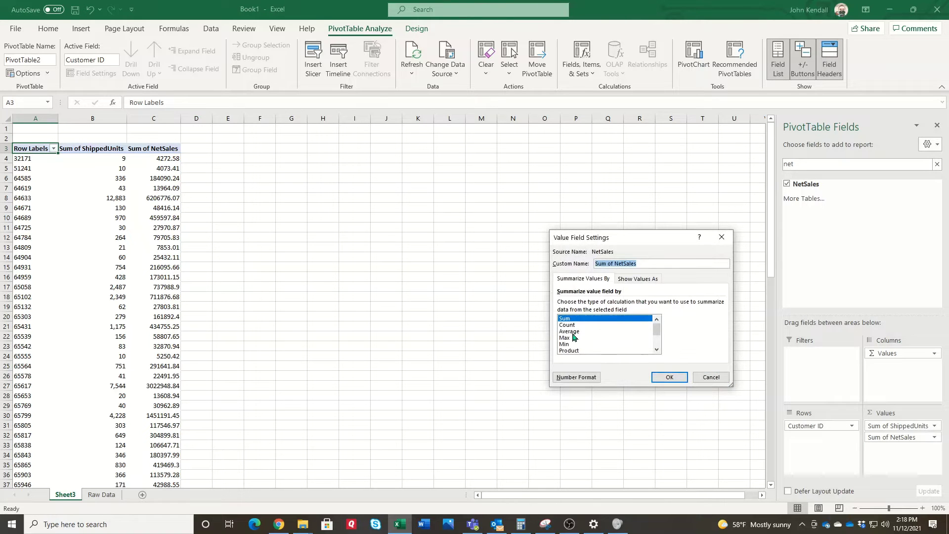
{"action": "left_click", "coordinate": [576, 376]}
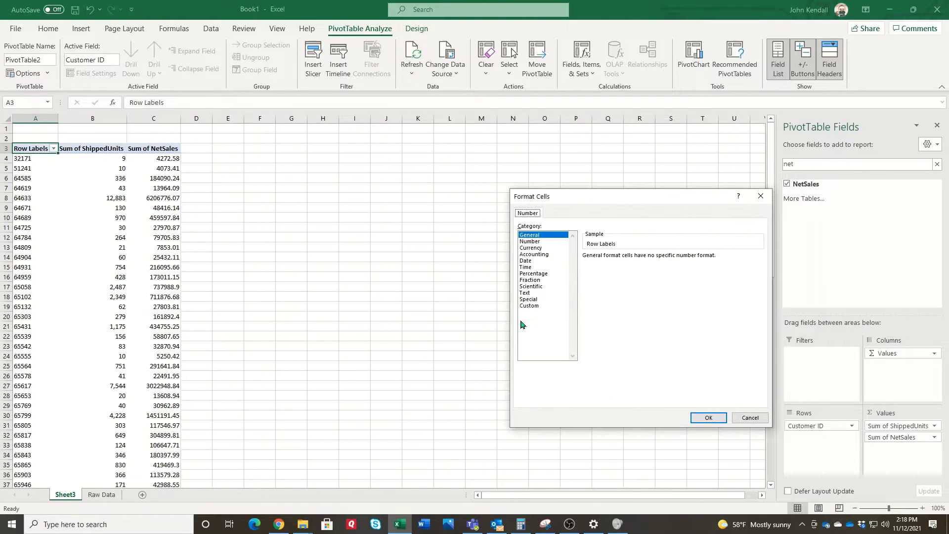
{"action": "left_click", "coordinate": [530, 248]}
{"action": "double_click", "coordinate": [649, 259]}
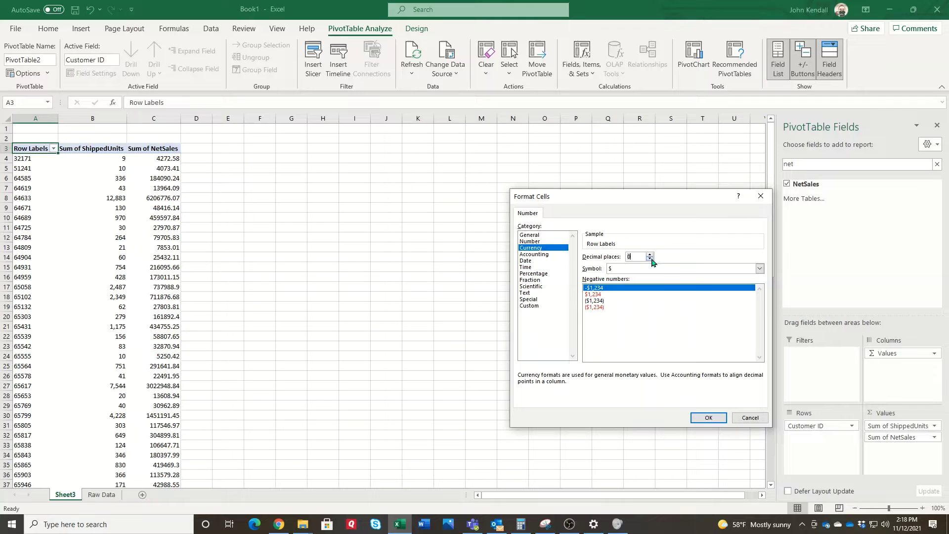
{"action": "left_click", "coordinate": [708, 418]}
{"action": "left_click", "coordinate": [669, 377]}
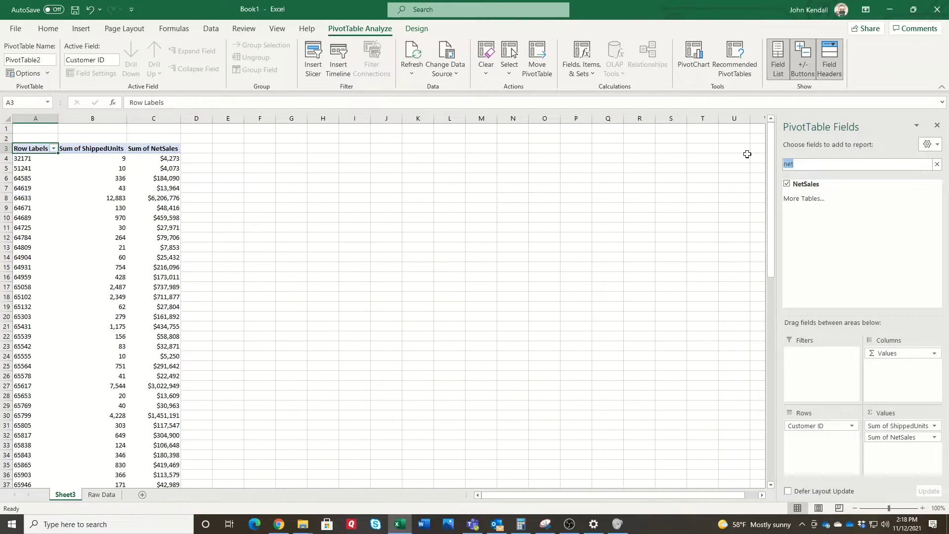
Search the fields for "mat", add MaterialCost to the PivotTable values, and format its sum as Currency with 0 decimal places
{"action": "type", "text": "mat"}
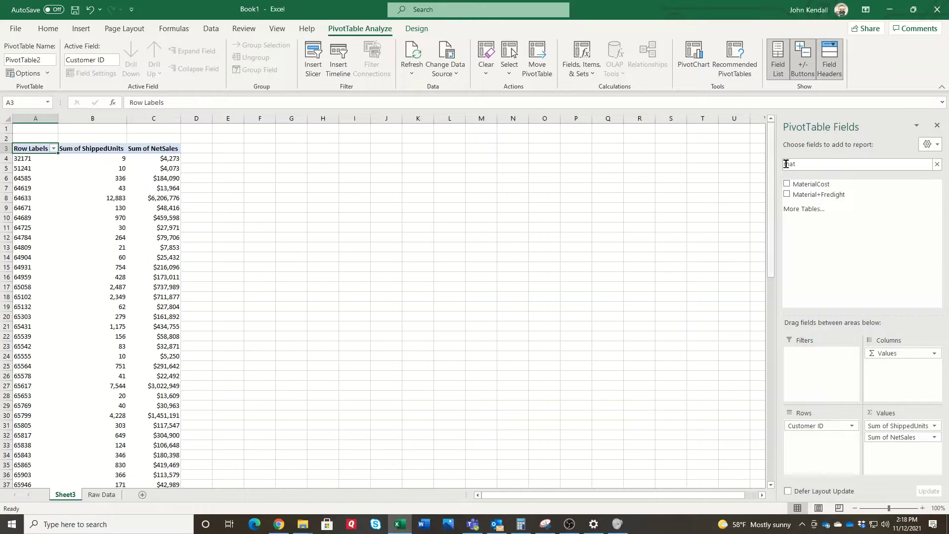
{"action": "left_click_drag", "start_coordinate": [850, 187], "coordinate": [906, 469]}
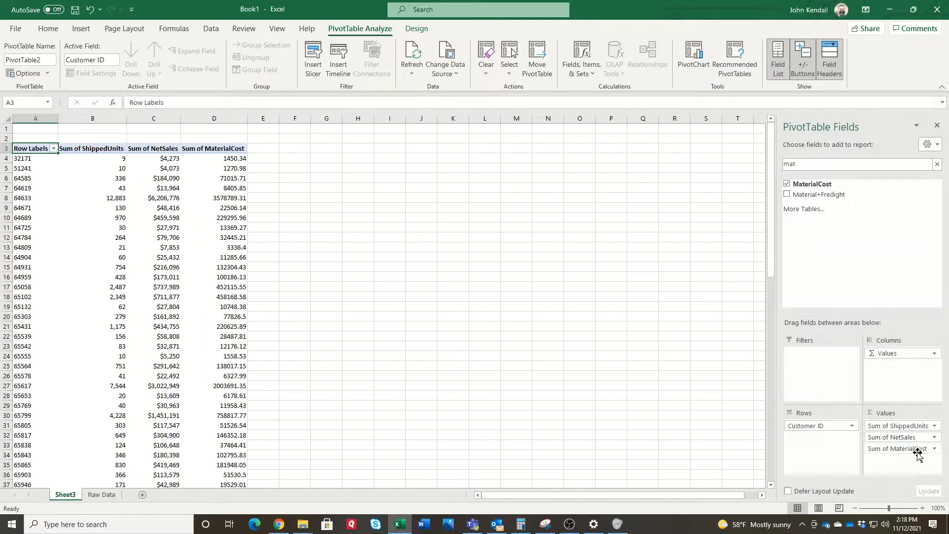
{"action": "left_click", "coordinate": [933, 448]}
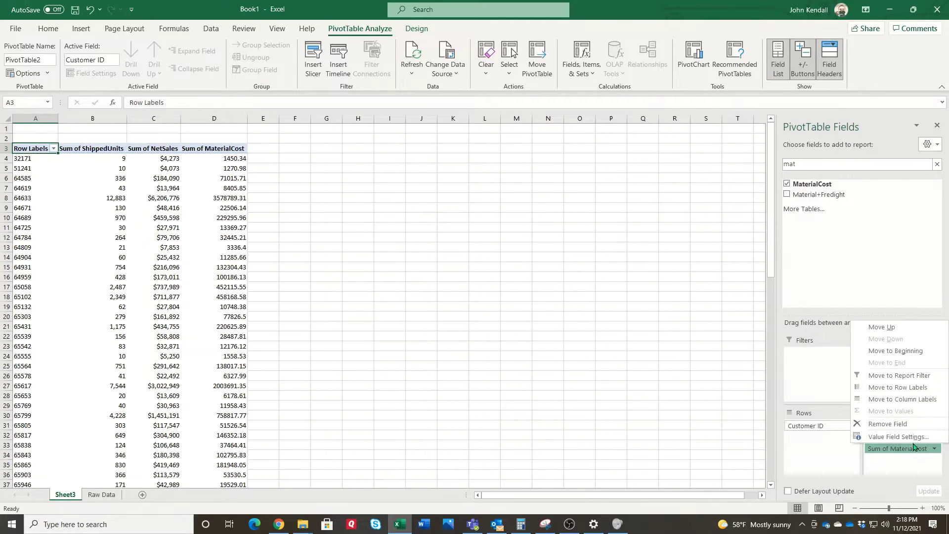
{"action": "left_click", "coordinate": [922, 447]}
{"action": "left_click", "coordinate": [576, 377]}
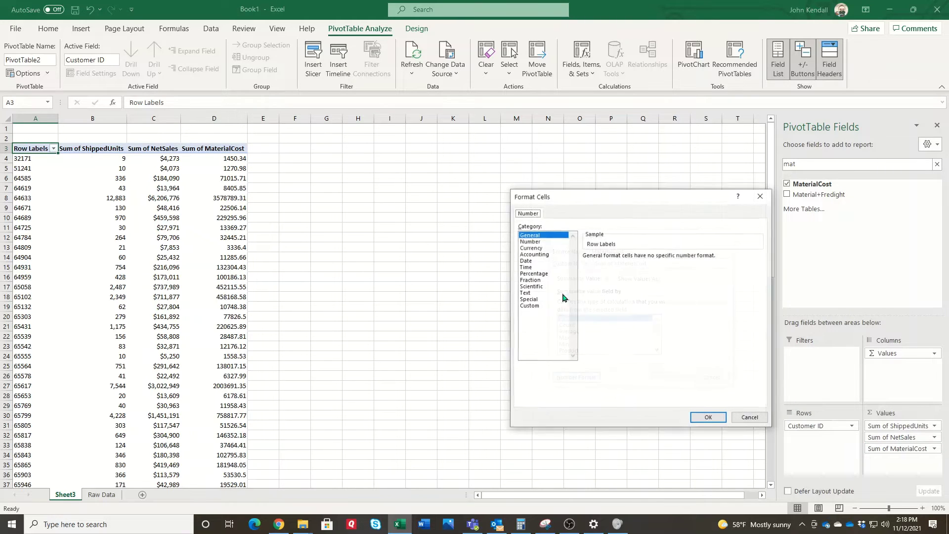
{"action": "left_click", "coordinate": [530, 248]}
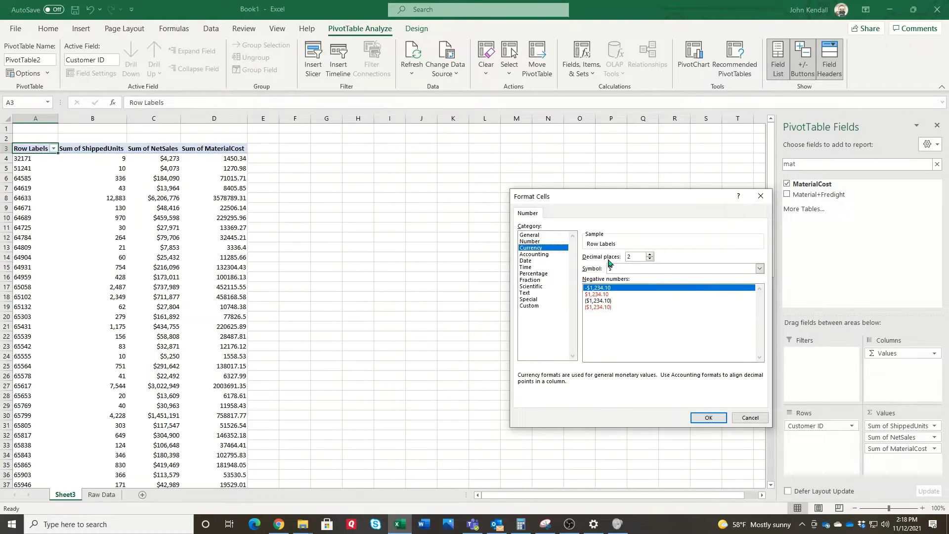
{"action": "left_click", "coordinate": [650, 259]}
{"action": "left_click", "coordinate": [650, 259]}
{"action": "left_click", "coordinate": [708, 417]}
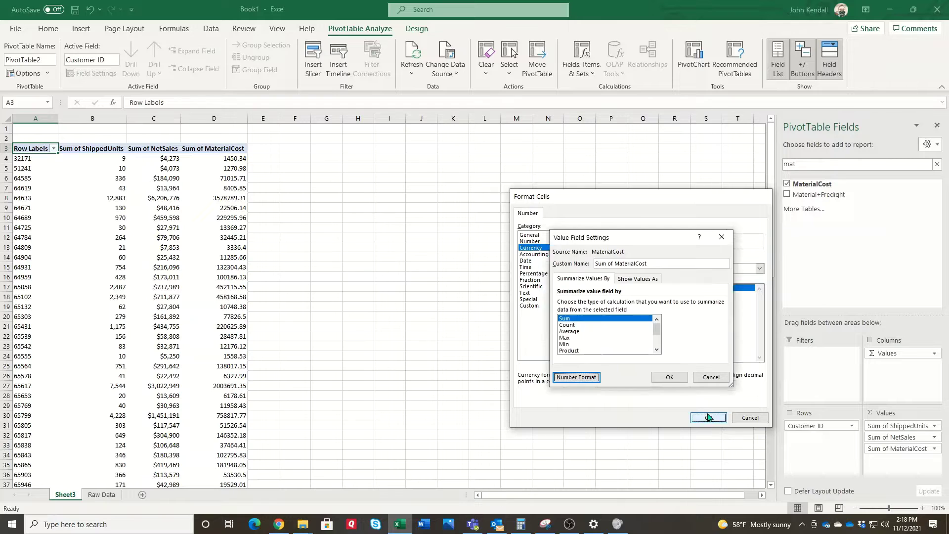
{"action": "left_click", "coordinate": [670, 378]}
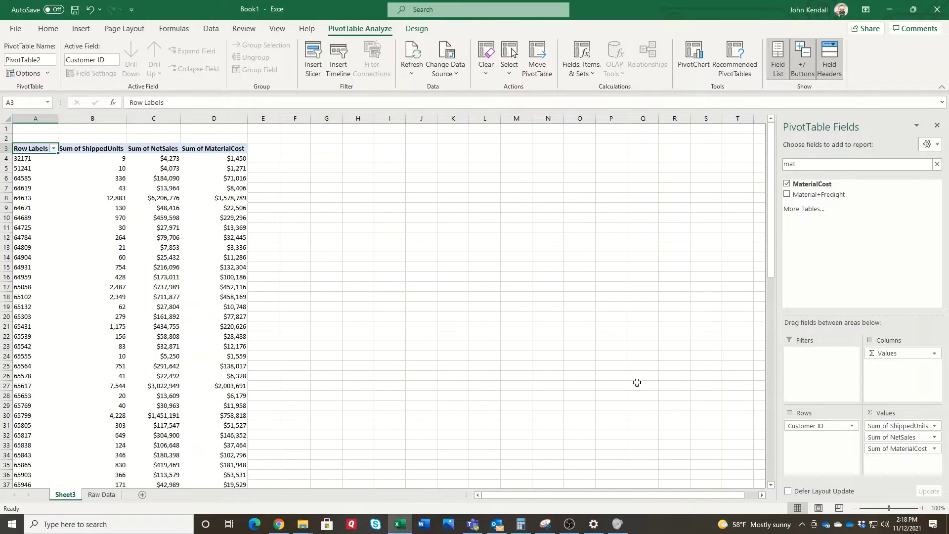
{"action": "left_click", "coordinate": [76, 162]}
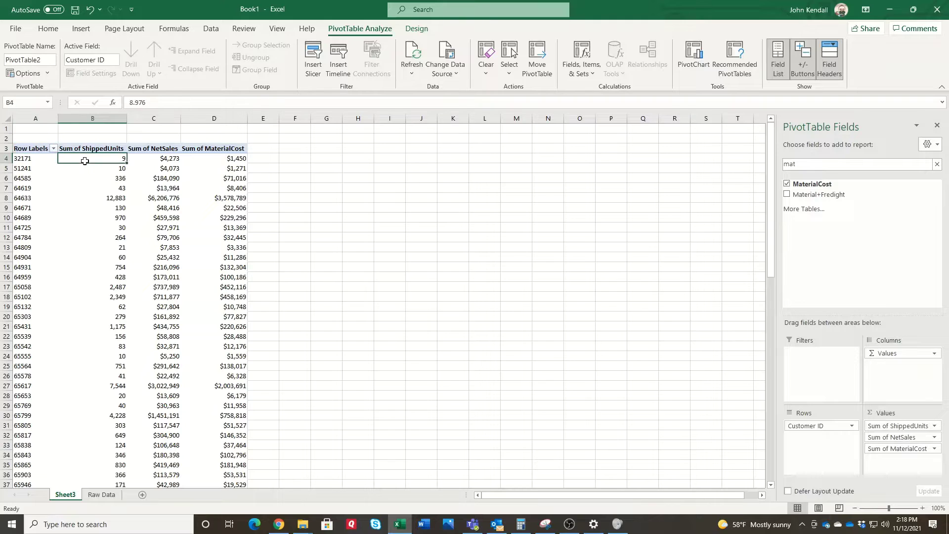
{"action": "left_click", "coordinate": [157, 159]}
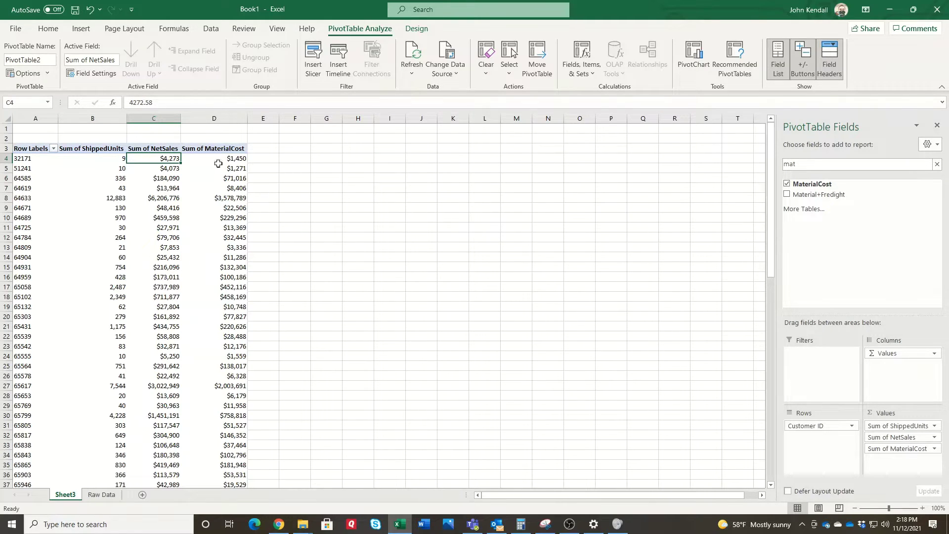
{"action": "left_click", "coordinate": [218, 160]}
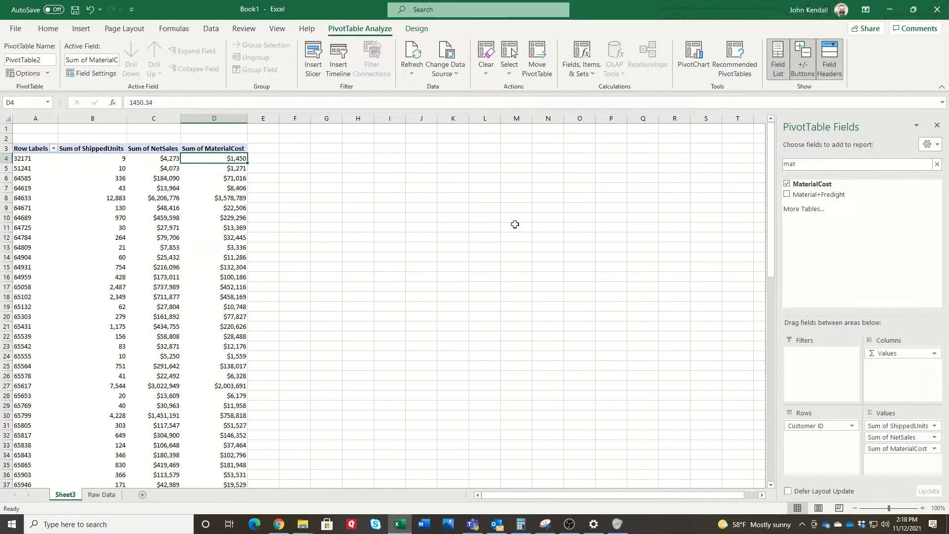
Enter the column header "Price / Unit" in cell E3 beside the PivotTable
{"action": "left_click", "coordinate": [267, 148]}
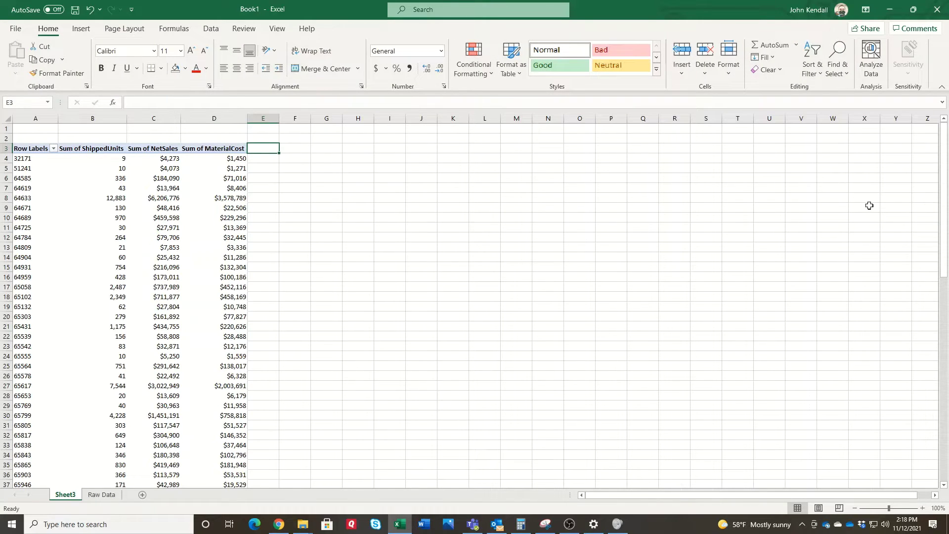
{"action": "type", "text": "Price"}
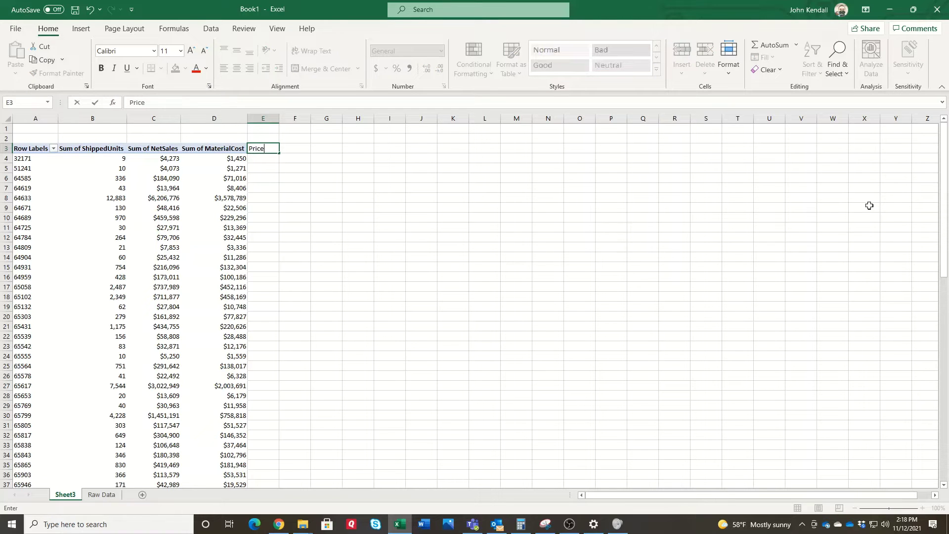
{"action": "type", "text": " / Unit"}
{"action": "key", "text": "Return"}
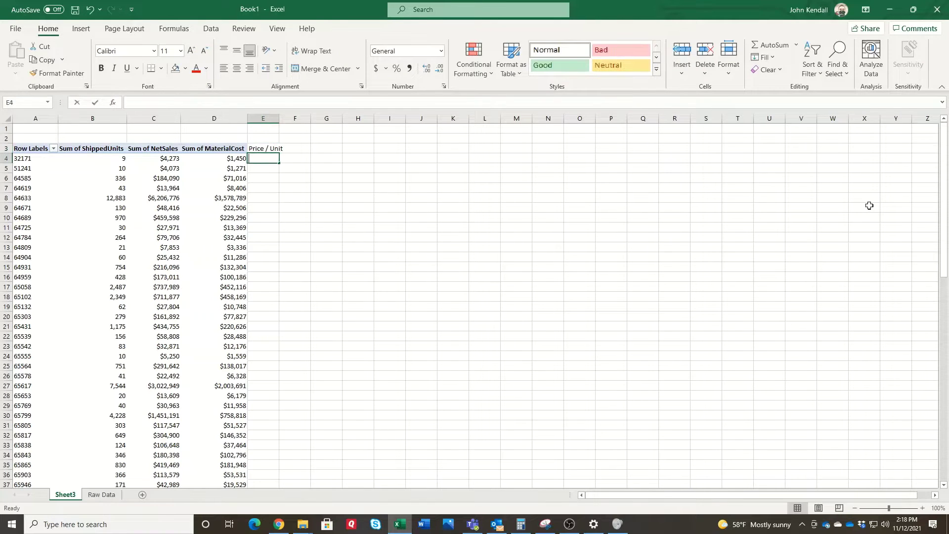
Enter the formula =C4/B4 in cell E4 to calculate the first customer's price per unit
{"action": "type", "text": "=C"}
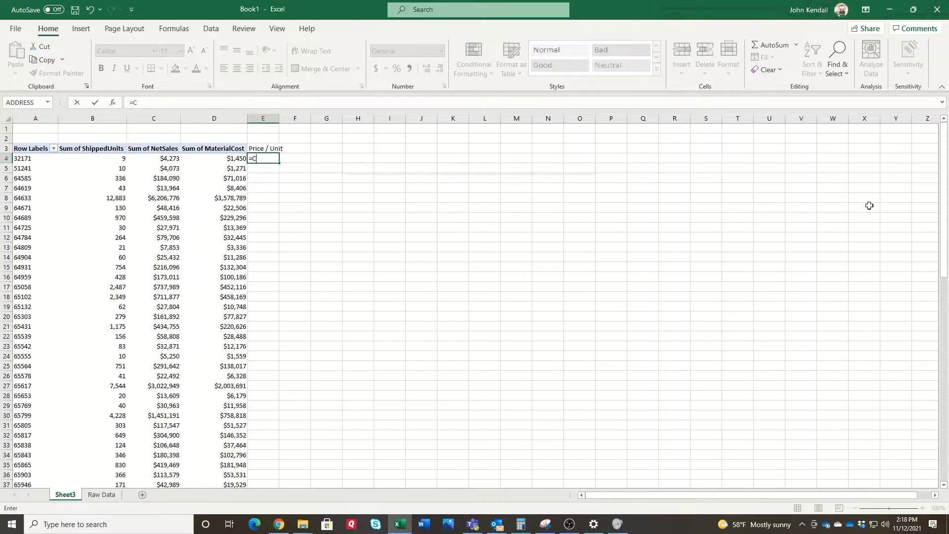
{"action": "key", "text": "BackSpace"}
{"action": "type", "text": "C4/"}
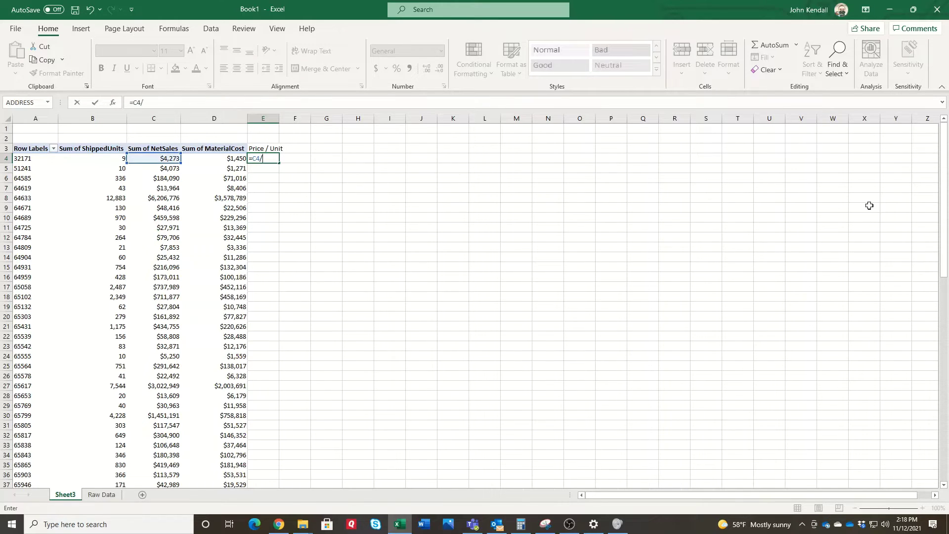
{"action": "type", "text": "B4"}
{"action": "key", "text": "Return"}
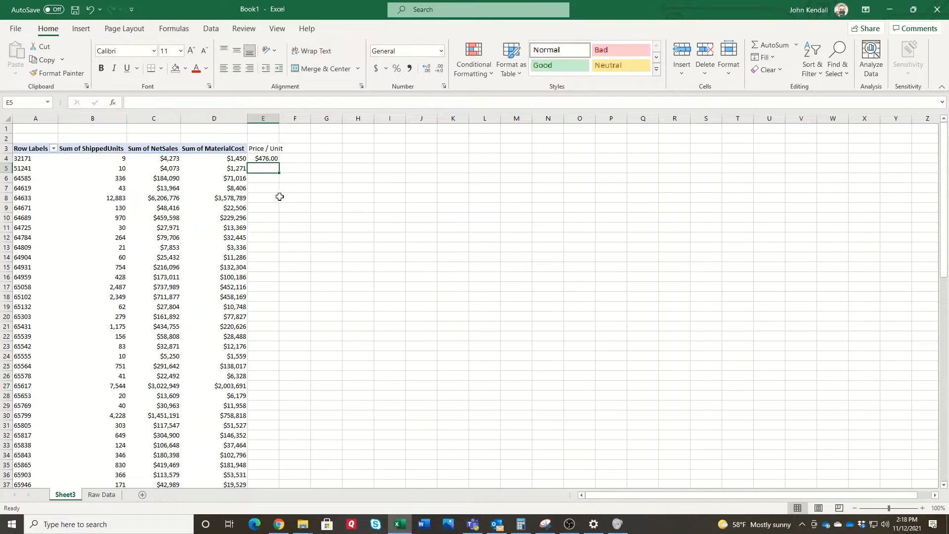
Enter the formula =D4/B4 in cell F4 to calculate the first customer's material cost per unit
{"action": "left_click", "coordinate": [270, 160]}
{"action": "left_click", "coordinate": [284, 159]}
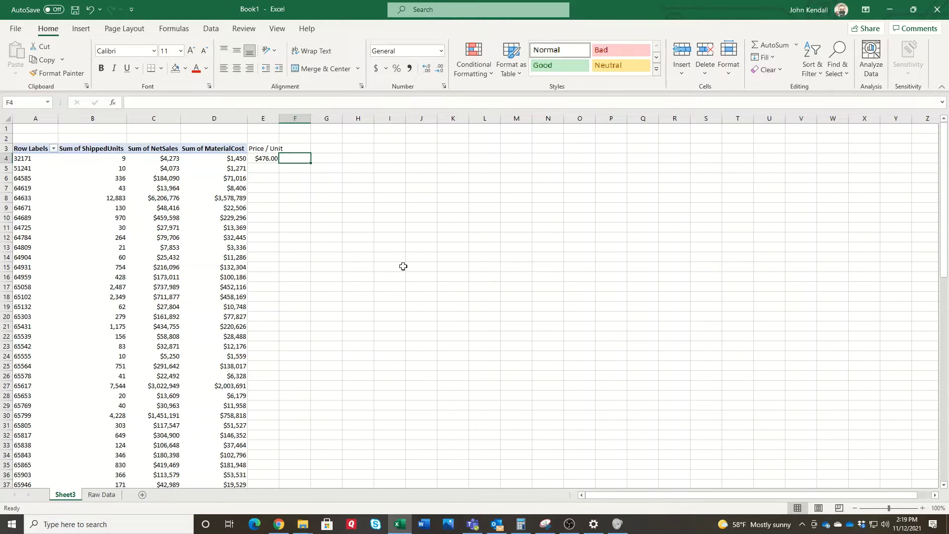
{"action": "type", "text": "="}
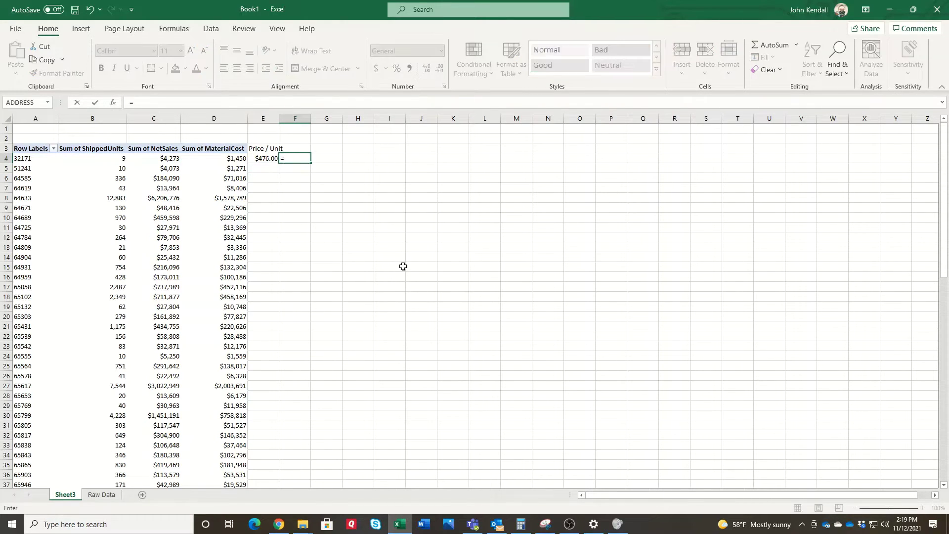
{"action": "type", "text": "D4/"}
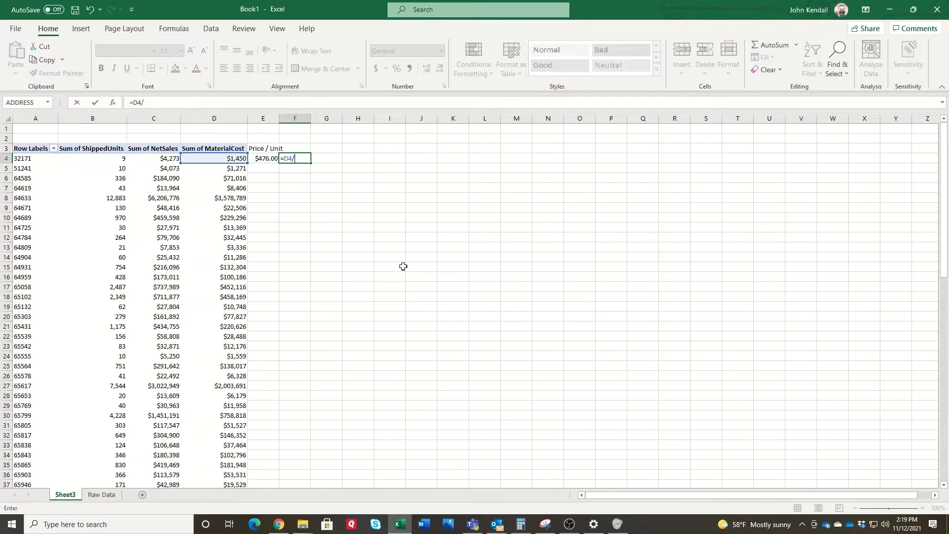
{"action": "type", "text": "B"}
{"action": "type", "text": "4"}
{"action": "key", "text": "Return"}
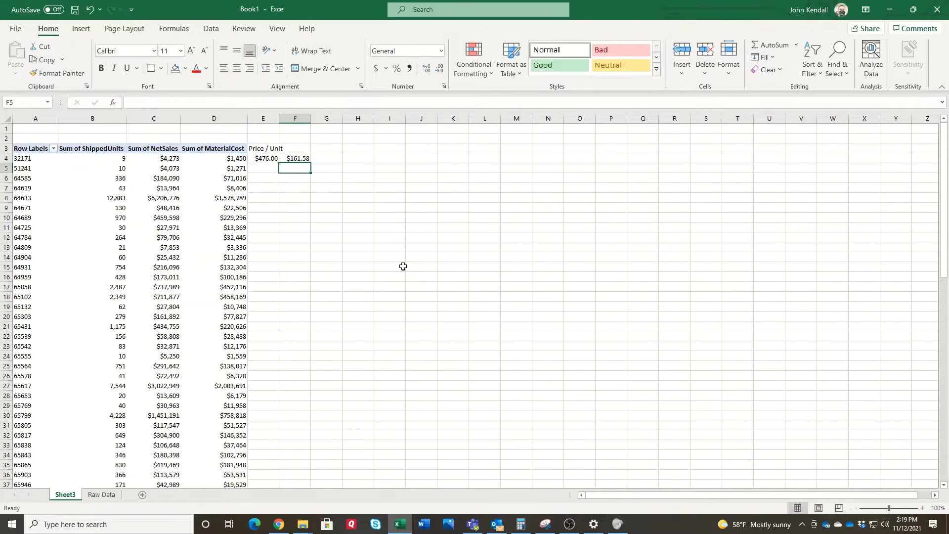
Fill the per-unit formulas in E4:F4 down through the (blank) row 82
{"action": "left_click_drag", "start_coordinate": [258, 160], "coordinate": [307, 159]}
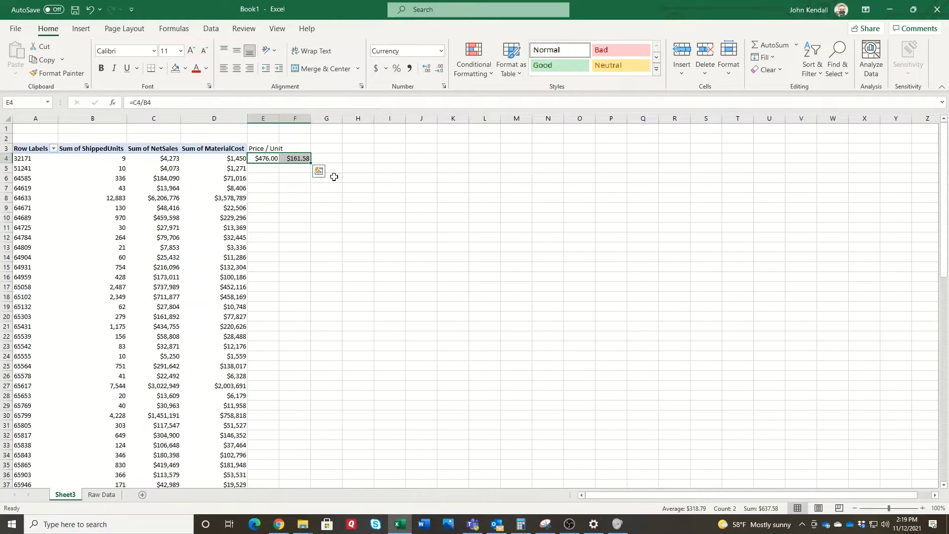
{"action": "left_click_drag", "start_coordinate": [311, 164], "coordinate": [290, 470]}
{"action": "scroll", "coordinate": [294, 287], "scroll_direction": "down", "scroll_amount": 4}
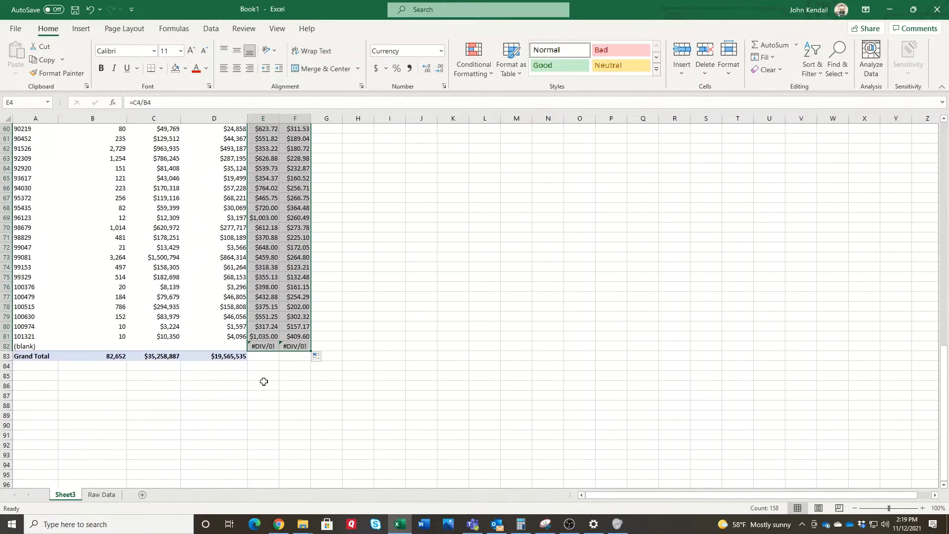
Clear the per-unit formulas from the (blank) row and copy the formulas in E81:F81 into the Grand Total row at E83:F83
{"action": "left_click_drag", "start_coordinate": [262, 346], "coordinate": [291, 336]}
{"action": "key", "text": "Delete"}
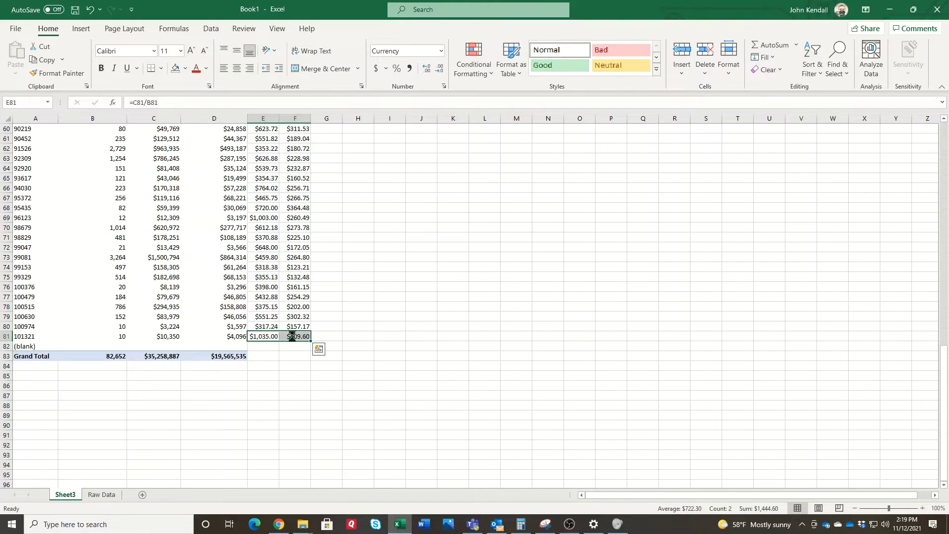
{"action": "key", "text": "ctrl+c"}
{"action": "left_click", "coordinate": [265, 356]}
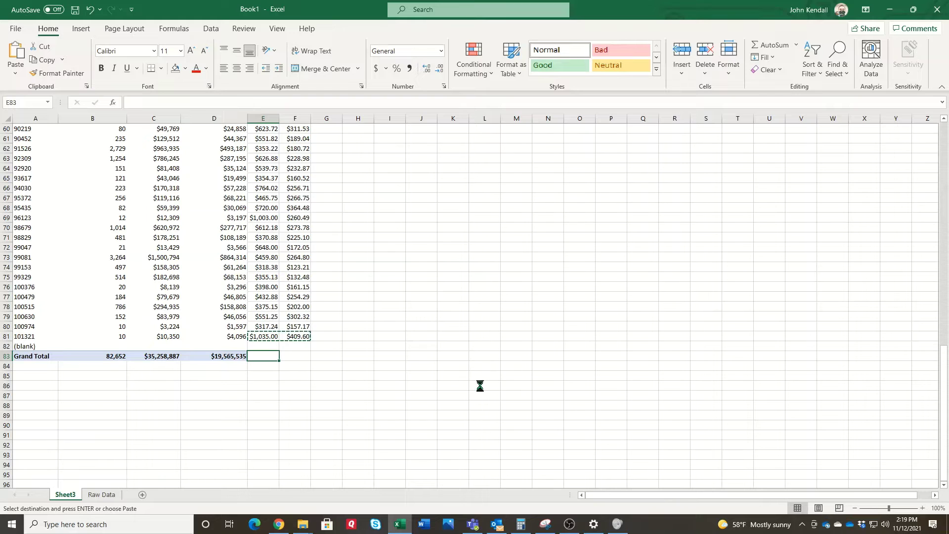
{"action": "key", "text": "ctrl+v"}
{"action": "left_click", "coordinate": [324, 326]}
Enter the column headers "Materials" in cell F3 and "Margin" in cell G3
{"action": "scroll", "coordinate": [318, 329], "scroll_direction": "up", "scroll_amount": 18}
{"action": "scroll", "coordinate": [319, 329], "scroll_direction": "up", "scroll_amount": 2}
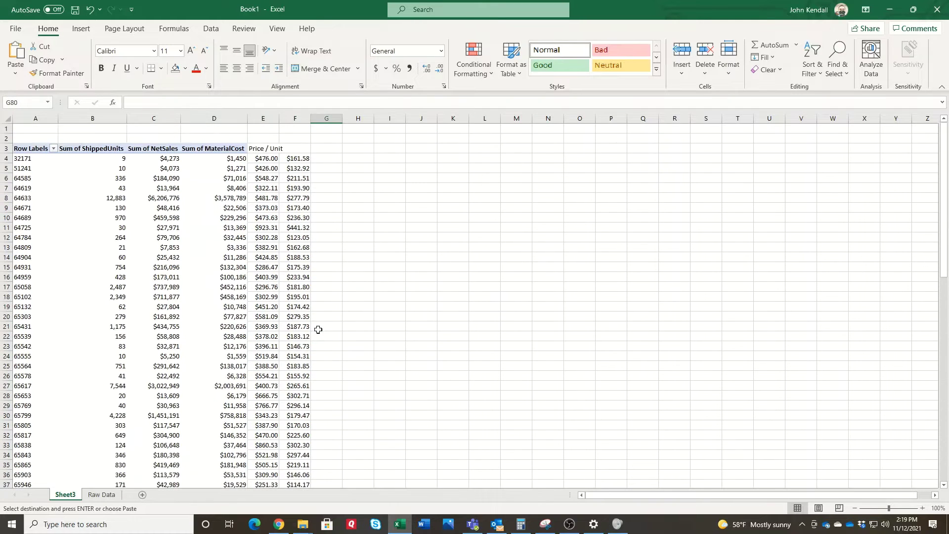
{"action": "left_click", "coordinate": [297, 147]}
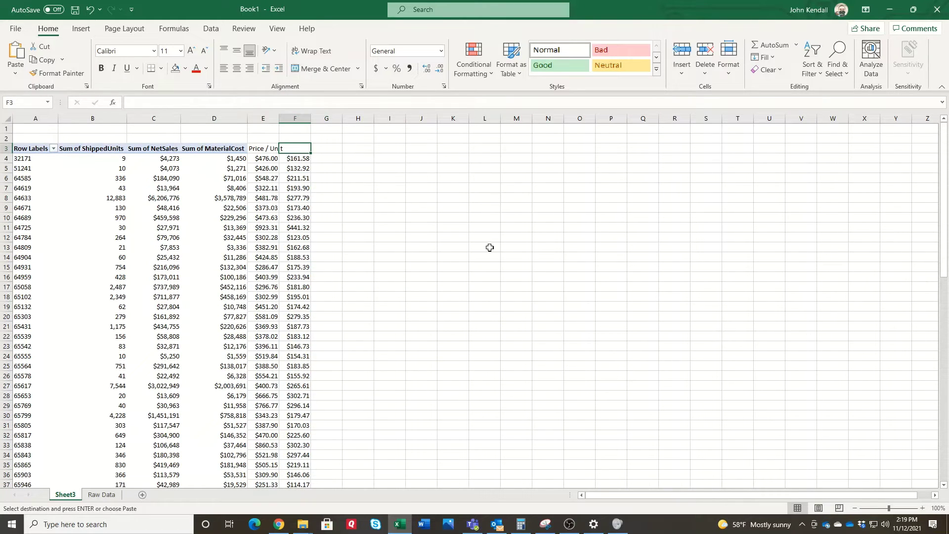
{"action": "type", "text": "Materi"}
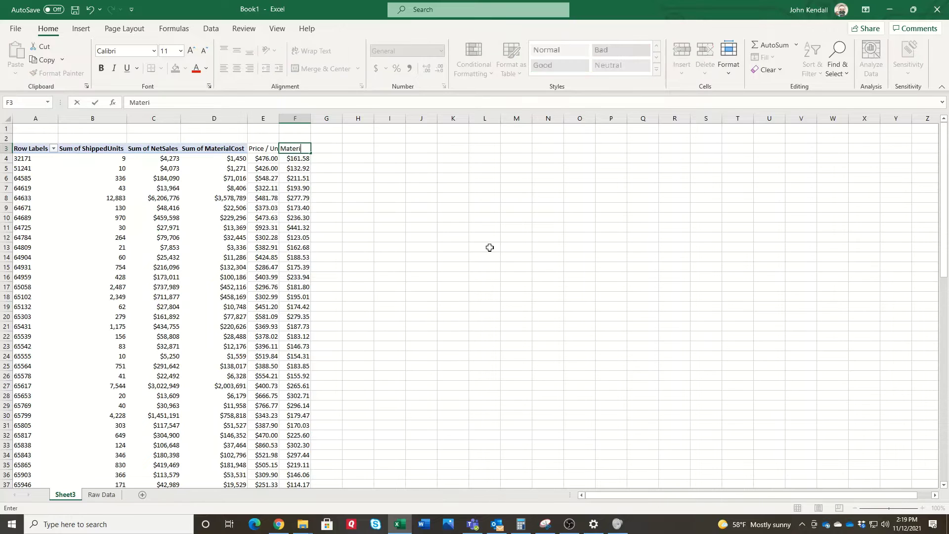
{"action": "type", "text": "als"}
{"action": "key", "text": "Tab"}
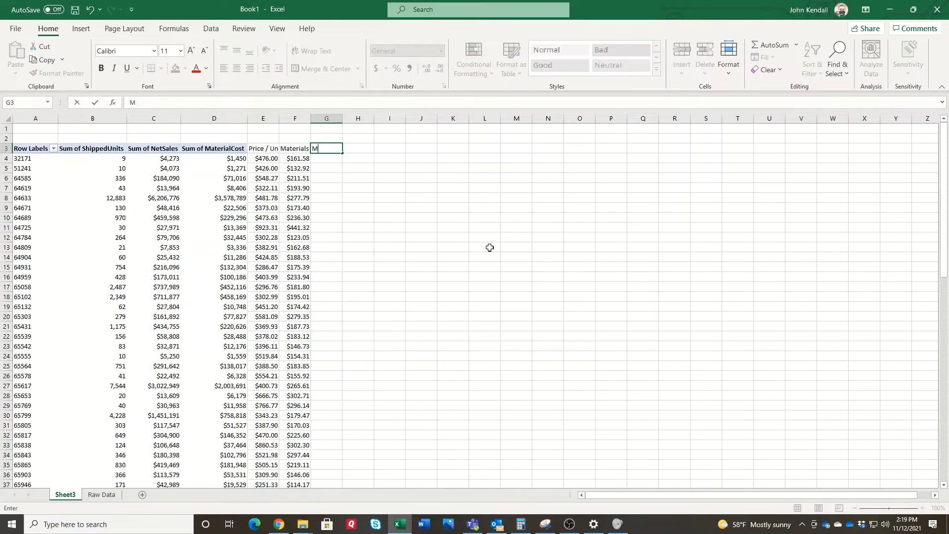
{"action": "type", "text": "Margin"}
{"action": "key", "text": "Return"}
Enter the margin formula =E4-F4 in cell G4 and fill it down to the Grand Total row
{"action": "key", "text": "Left"}
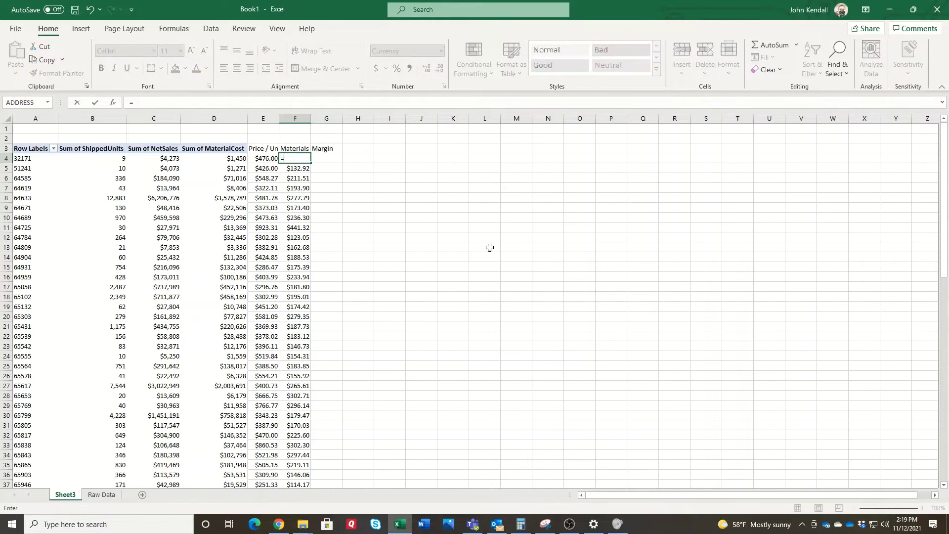
{"action": "key", "text": "Right"}
{"action": "type", "text": "="}
{"action": "key", "text": "Left"}
{"action": "key", "text": "Left"}
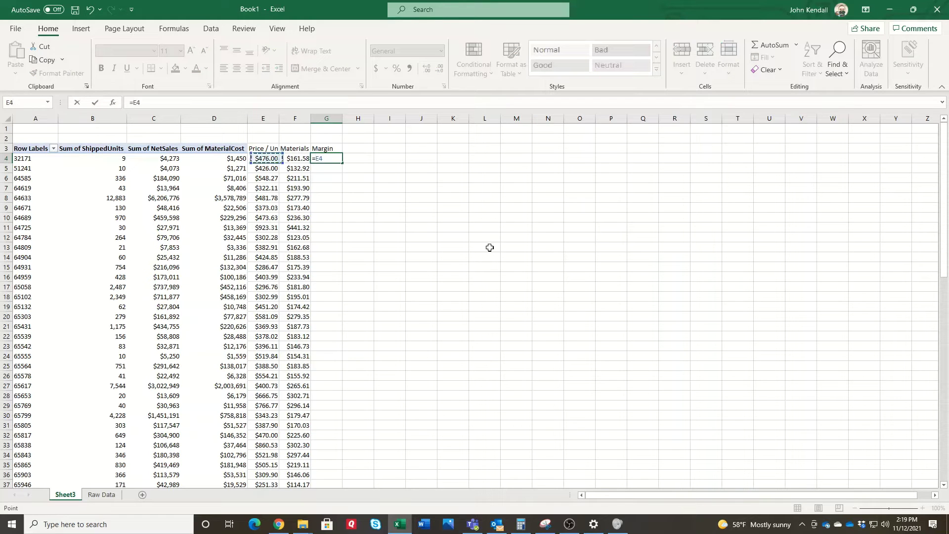
{"action": "type", "text": "-"}
{"action": "key", "text": "Left"}
{"action": "key", "text": "Return"}
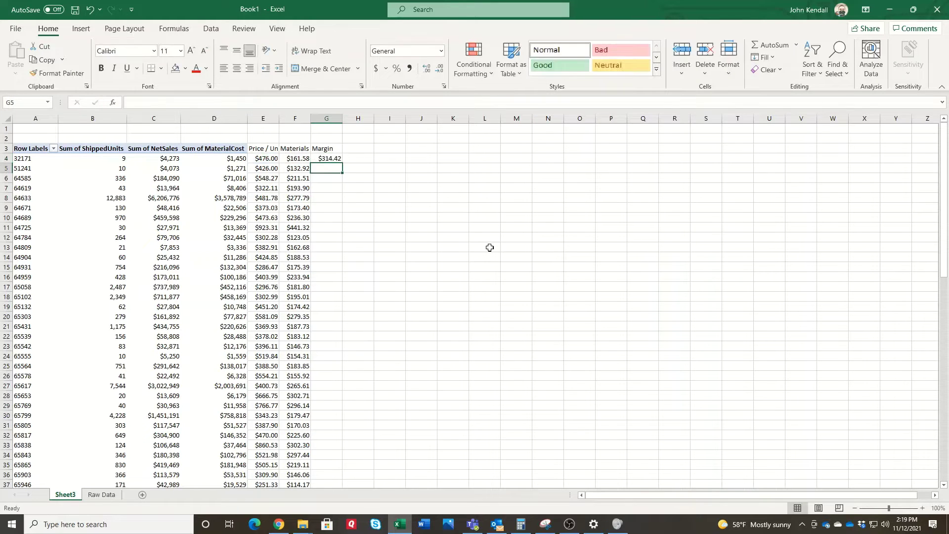
{"action": "left_click", "coordinate": [334, 157]}
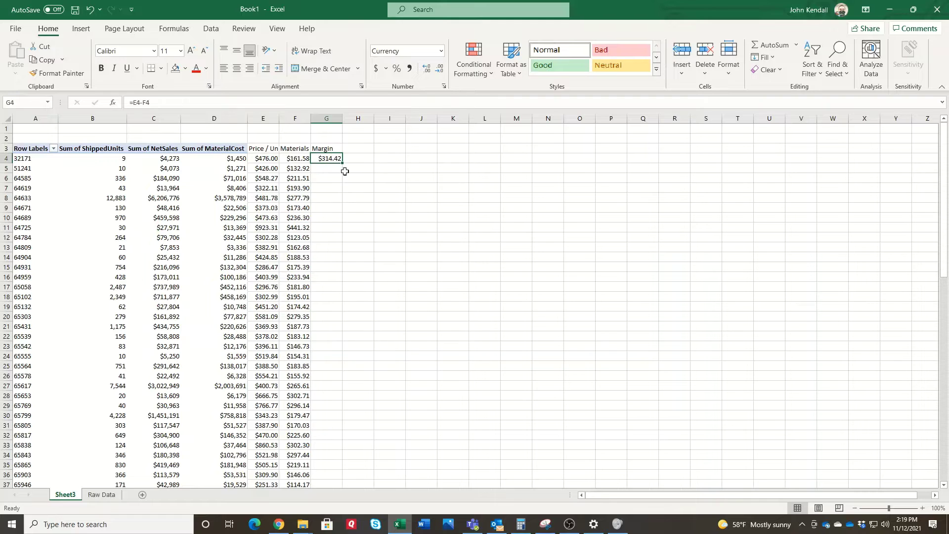
{"action": "double_click", "coordinate": [343, 163]}
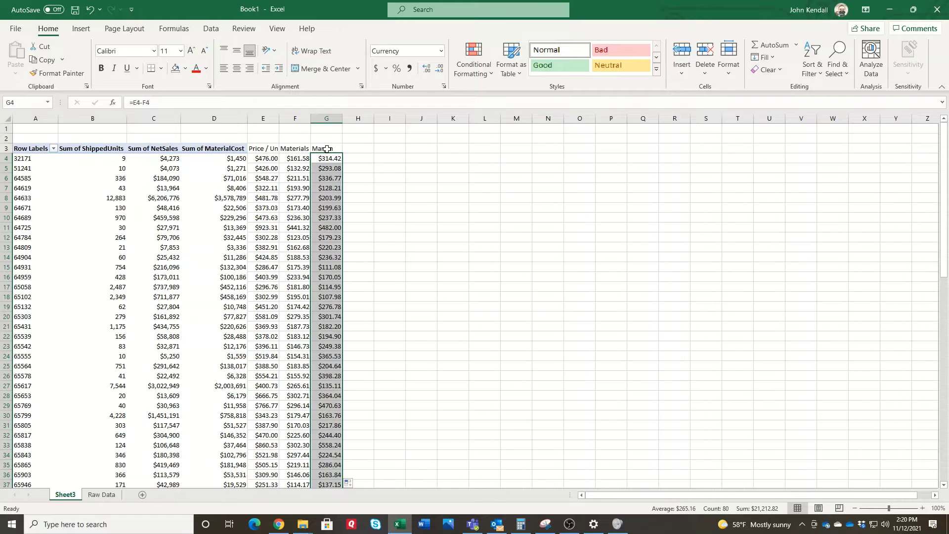
Center the Price / Unit, Materials and Margin headers in E3:G3
{"action": "left_click_drag", "start_coordinate": [269, 150], "coordinate": [319, 149]}
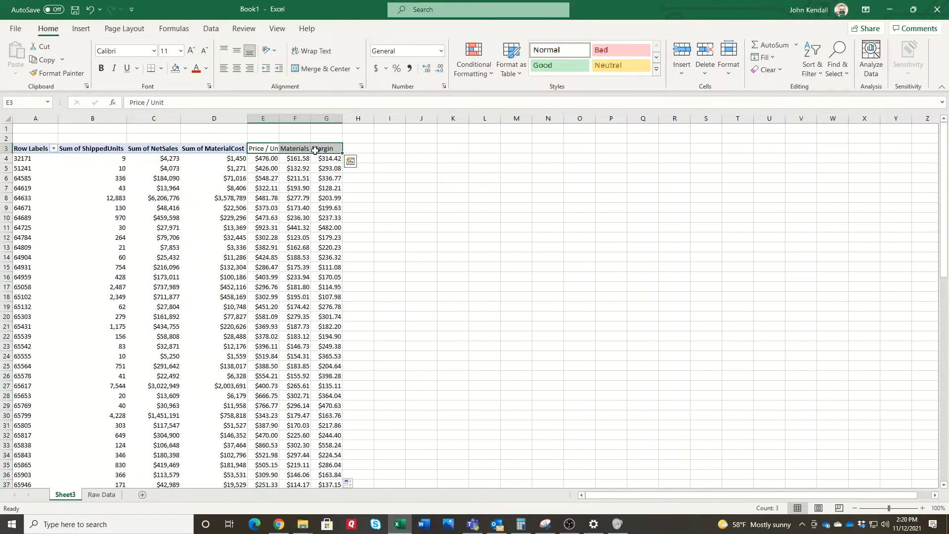
{"action": "right_click", "coordinate": [319, 149]}
{"action": "left_click", "coordinate": [347, 134]}
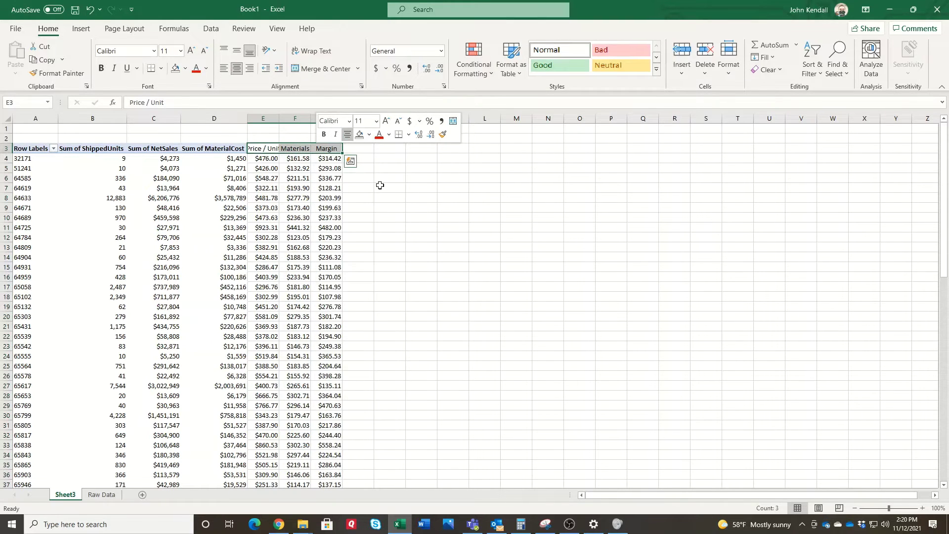
Examine the margin in the Grand Total row and compare it with customer margins such as the one in row 69
{"action": "scroll", "coordinate": [311, 319], "scroll_direction": "down", "scroll_amount": 20}
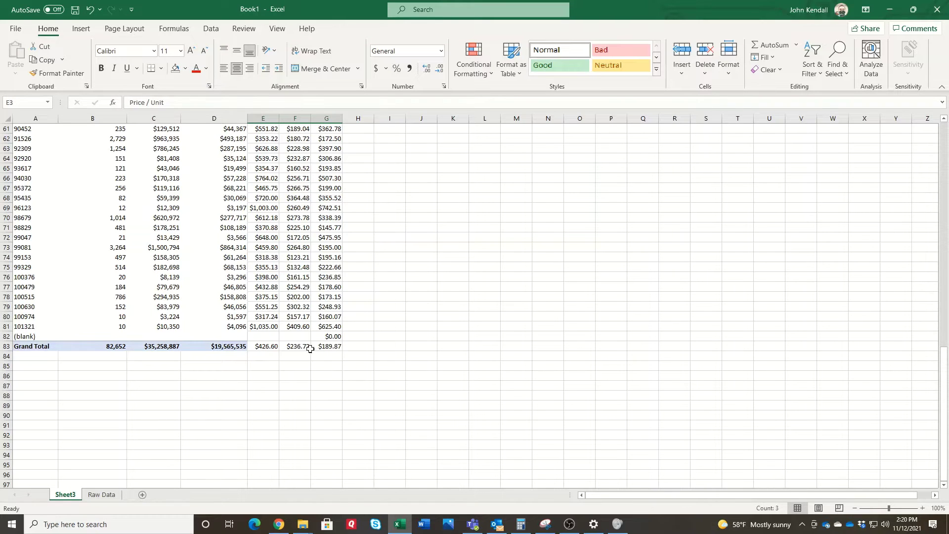
{"action": "left_click", "coordinate": [325, 346]}
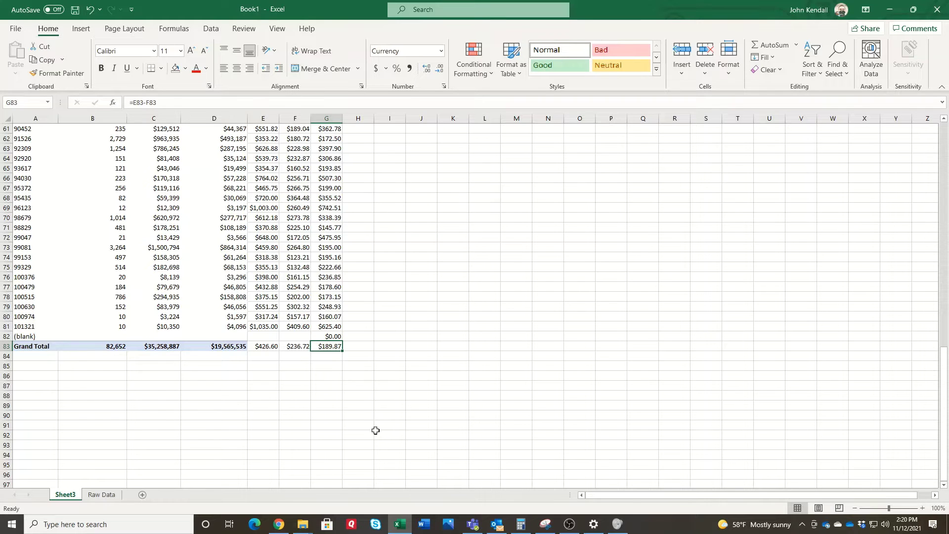
{"action": "scroll", "coordinate": [351, 233], "scroll_direction": "up", "scroll_amount": 2}
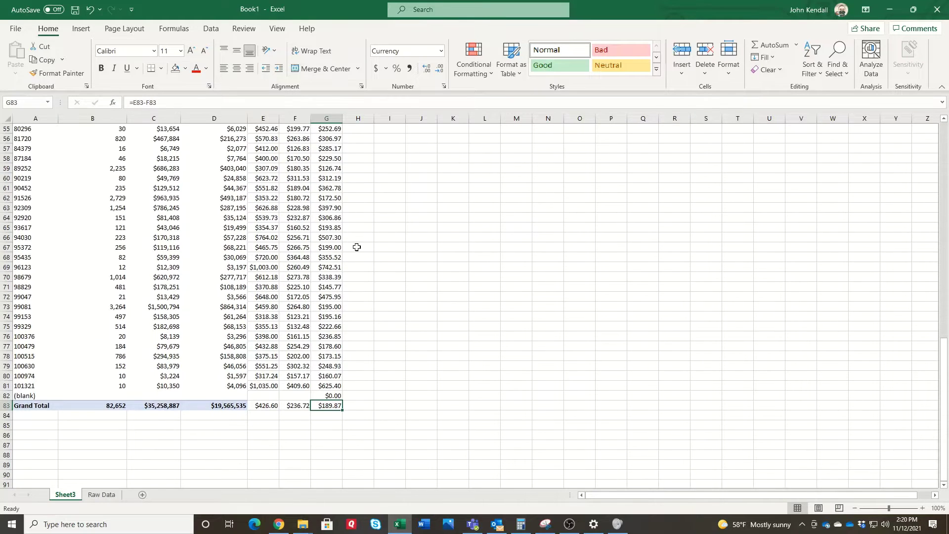
{"action": "left_click", "coordinate": [341, 269]}
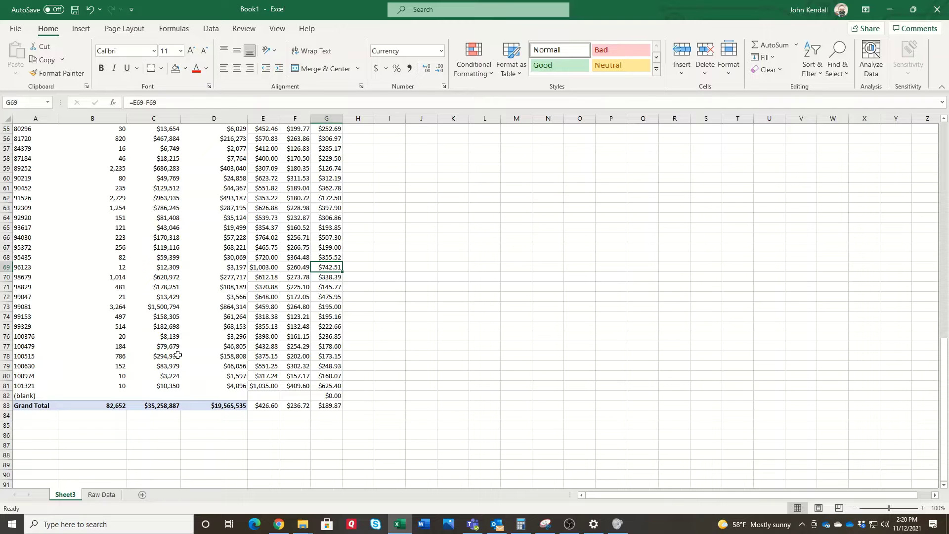
Copy the headers in A3:G3, paste them as values starting at cell J3, and widen columns J through P
{"action": "scroll", "coordinate": [521, 365], "scroll_direction": "up", "scroll_amount": 18}
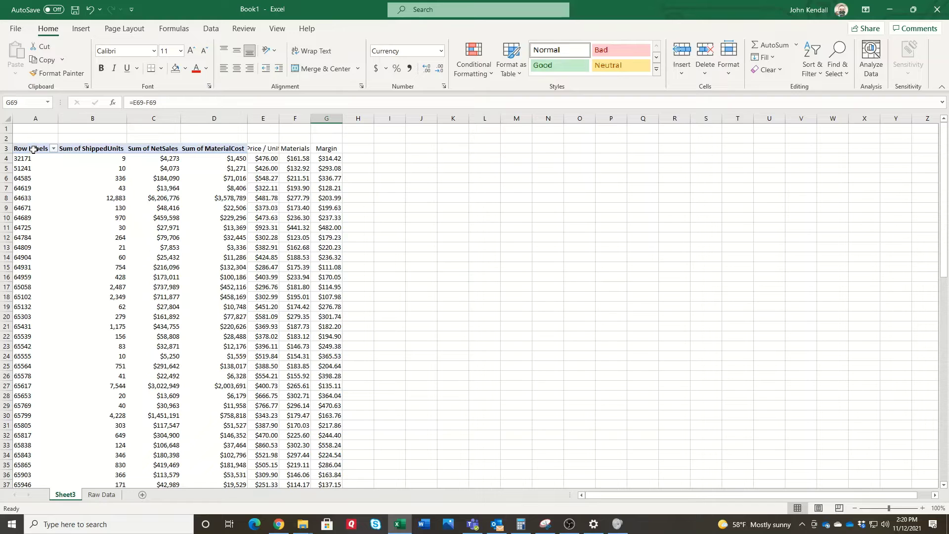
{"action": "left_click_drag", "start_coordinate": [33, 148], "coordinate": [332, 146]}
{"action": "right_click", "coordinate": [332, 146]}
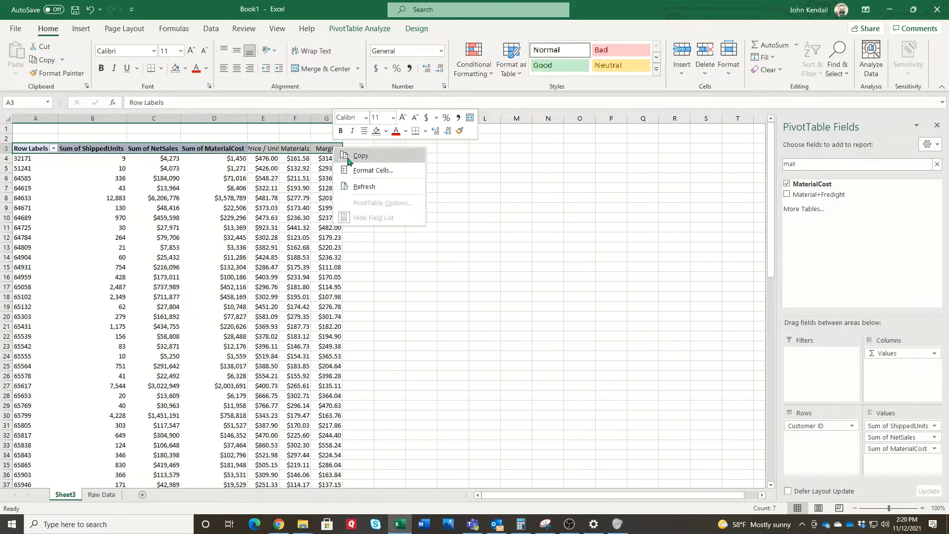
{"action": "left_click", "coordinate": [395, 155]}
{"action": "left_click", "coordinate": [413, 149]}
{"action": "right_click", "coordinate": [420, 148]}
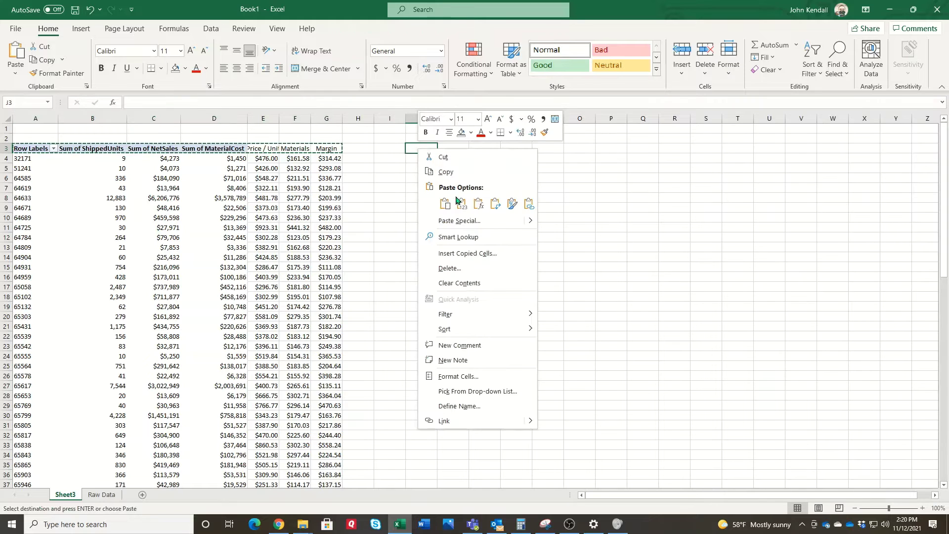
{"action": "left_click", "coordinate": [460, 204]}
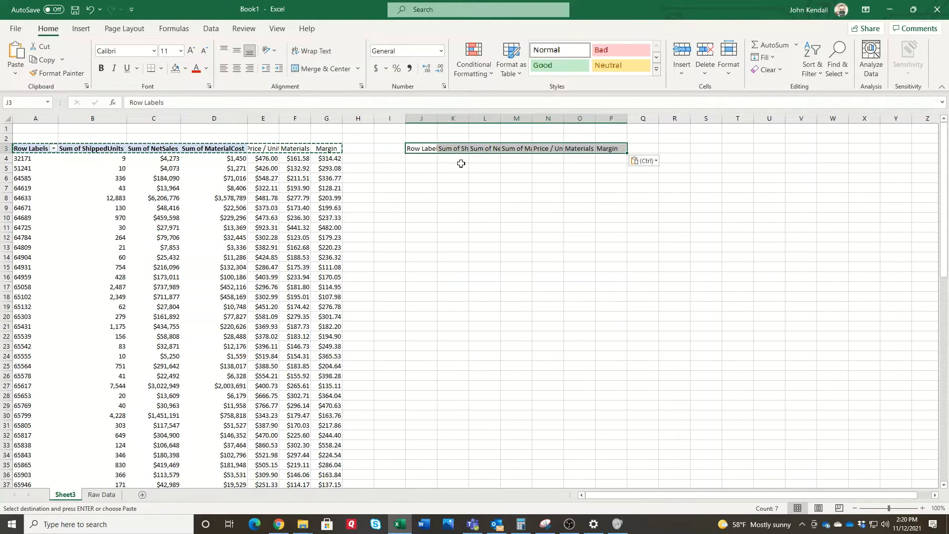
{"action": "left_click_drag", "start_coordinate": [431, 119], "coordinate": [611, 118]}
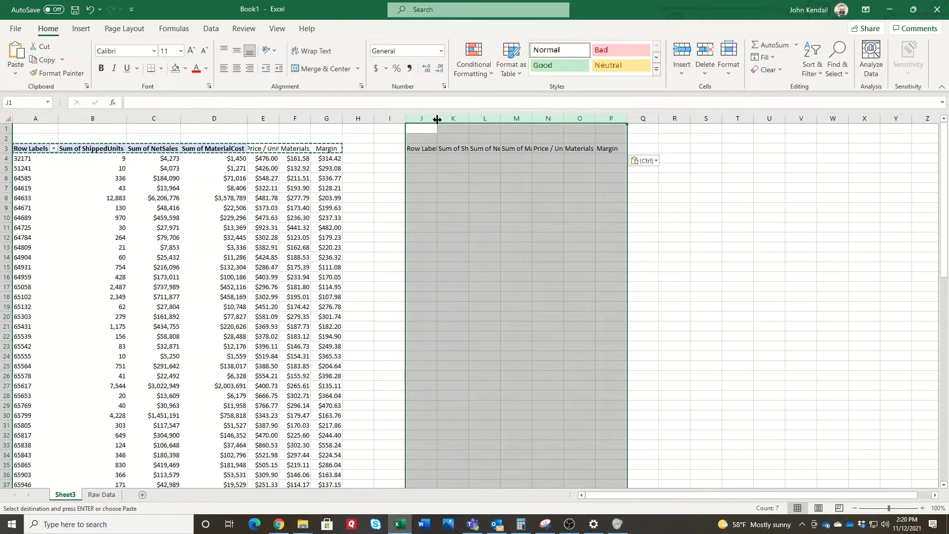
{"action": "left_click_drag", "start_coordinate": [437, 119], "coordinate": [460, 118]}
Remove the text "Sum of " from the copied headers in K3:M3 by replacing it with nothing
{"action": "left_click_drag", "start_coordinate": [497, 148], "coordinate": [588, 148]}
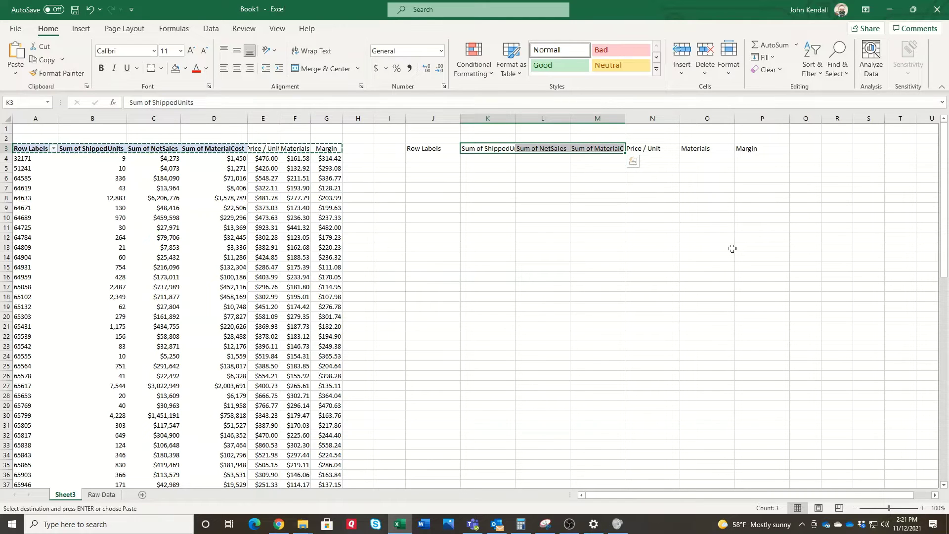
{"action": "key", "text": "ctrl+h"}
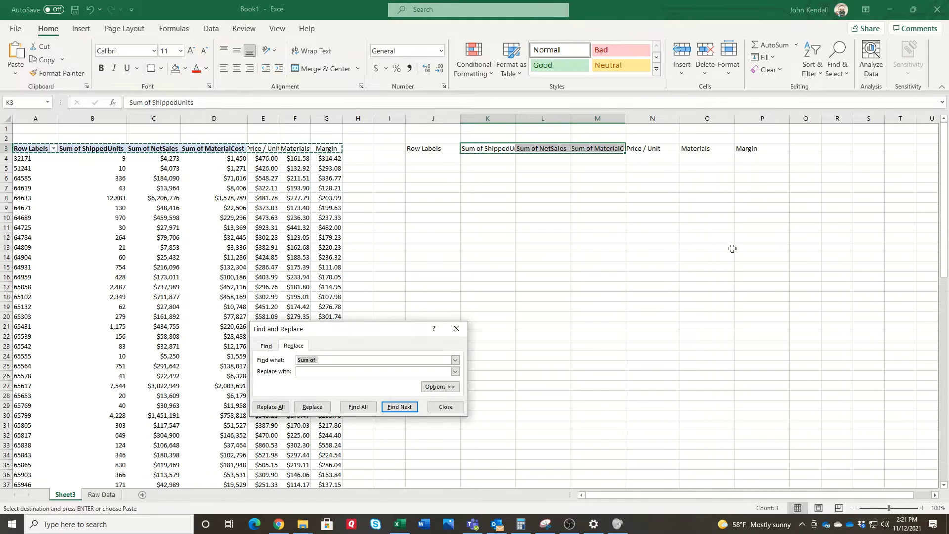
{"action": "type", "text": "Sum"}
{"action": "left_click", "coordinate": [275, 407]}
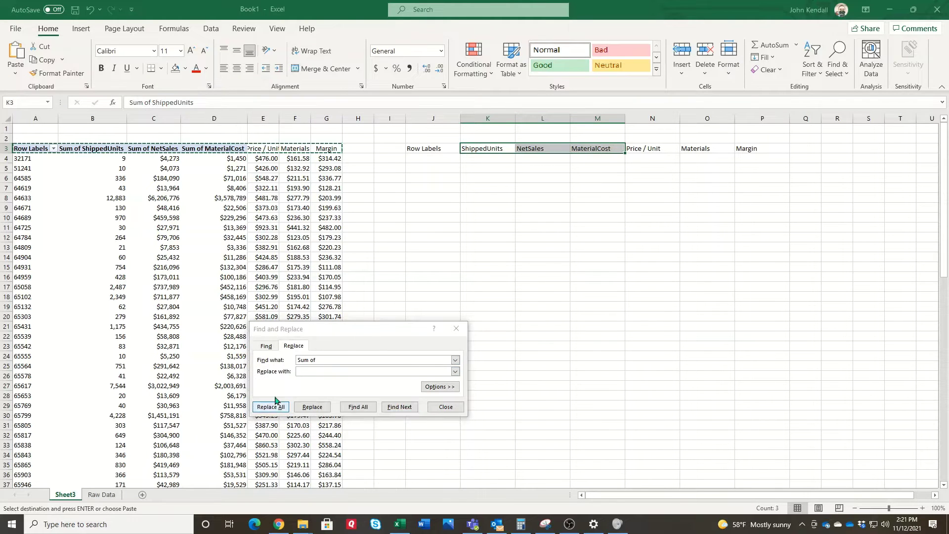
{"action": "left_click", "coordinate": [478, 289]}
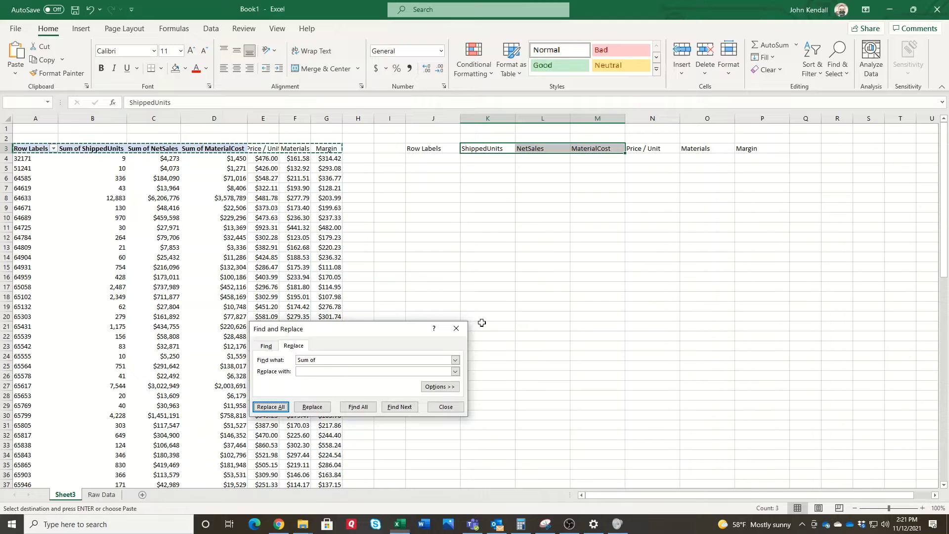
{"action": "left_click", "coordinate": [440, 407]}
{"action": "left_click", "coordinate": [509, 375]}
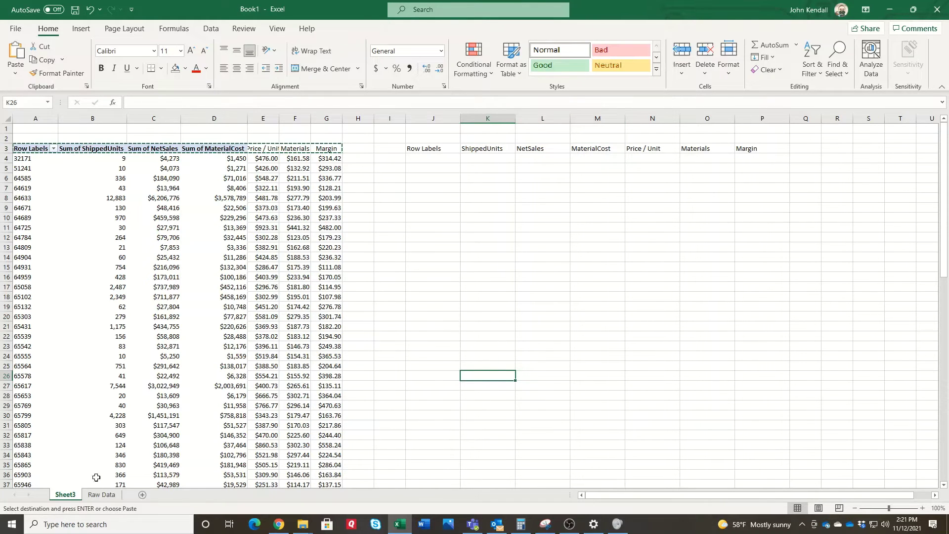
Check the field name in the Raw Data sheet and replace the header in J3 of Sheet3 with "Customer ID"
{"action": "left_click", "coordinate": [101, 494]}
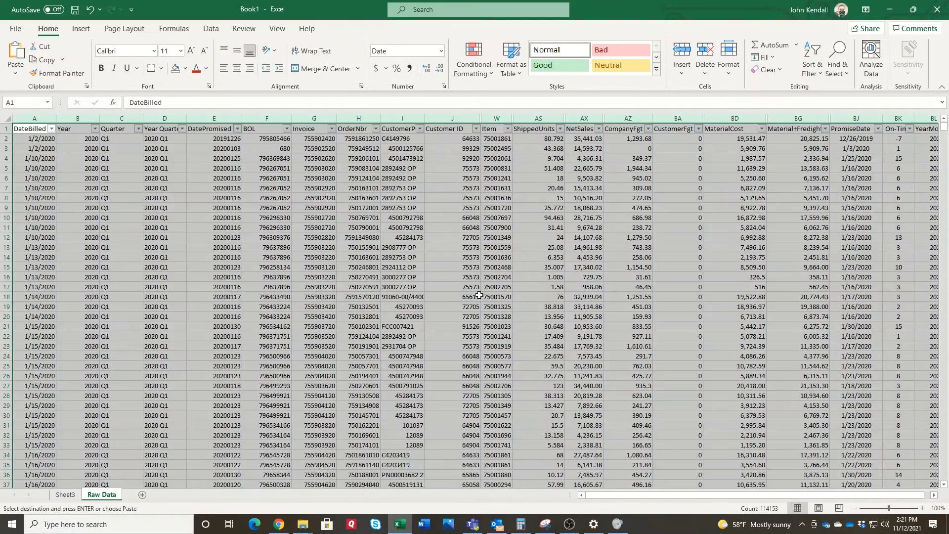
{"action": "left_click", "coordinate": [492, 185]}
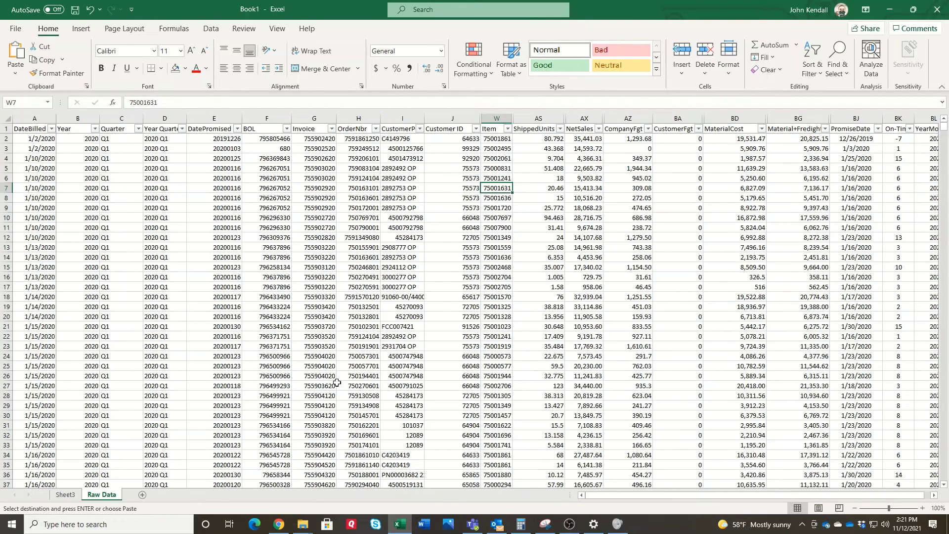
{"action": "left_click", "coordinate": [72, 499]}
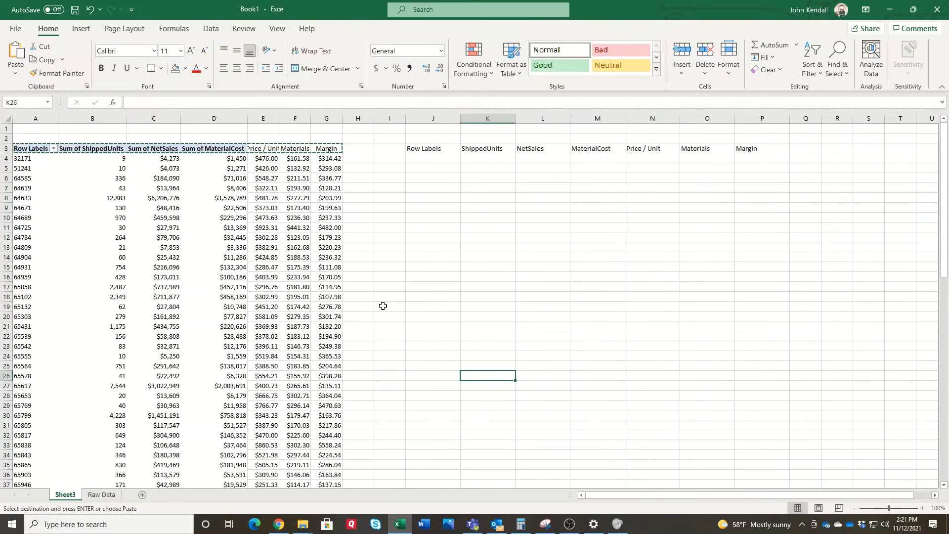
{"action": "left_click", "coordinate": [430, 148]}
{"action": "key", "text": "Escape"}
{"action": "type", "text": "Customer ID"}
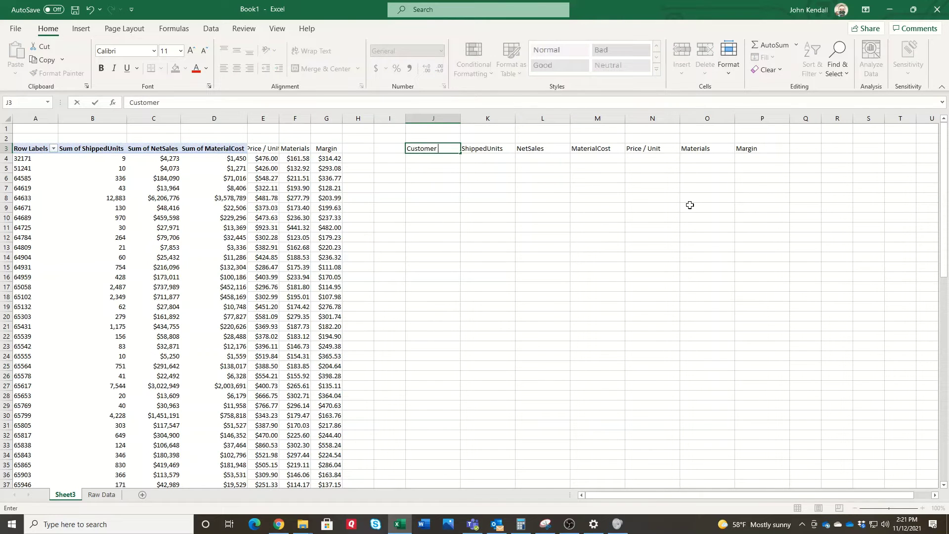
{"action": "key", "text": "Return"}
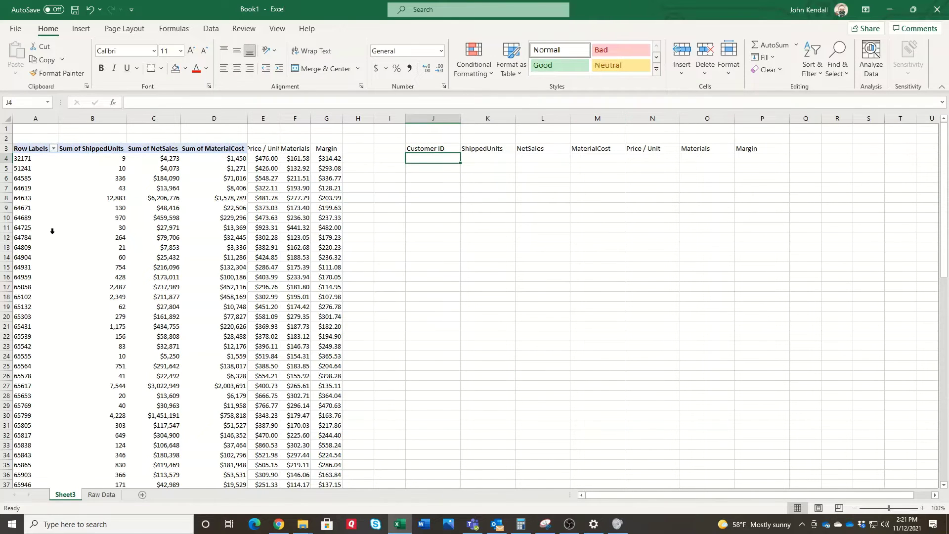
Insert a new column before Customer ID in the Raw Data sheet and give it the header "Unique ID"
{"action": "scroll", "coordinate": [35, 267], "scroll_direction": "down", "scroll_amount": 6}
{"action": "scroll", "coordinate": [35, 266], "scroll_direction": "down", "scroll_amount": 10}
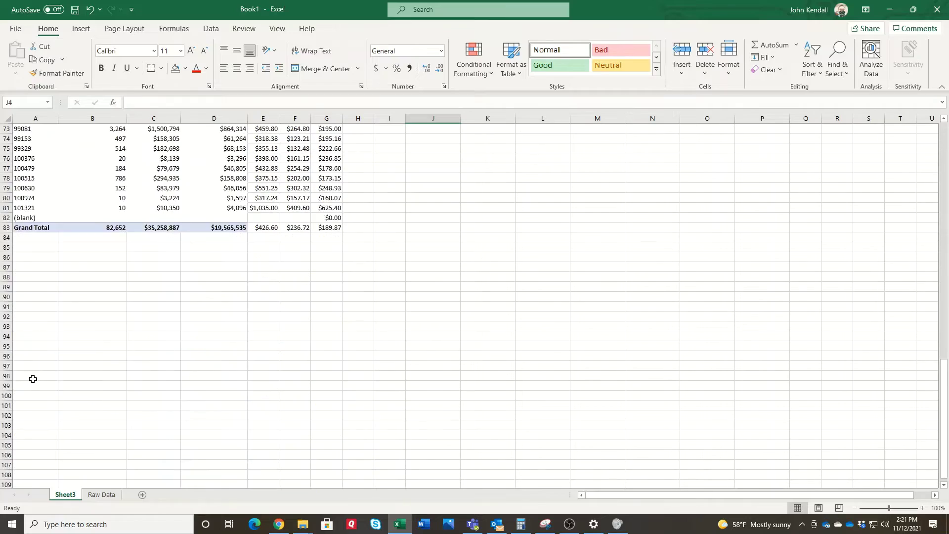
{"action": "scroll", "coordinate": [32, 377], "scroll_direction": "up", "scroll_amount": 20}
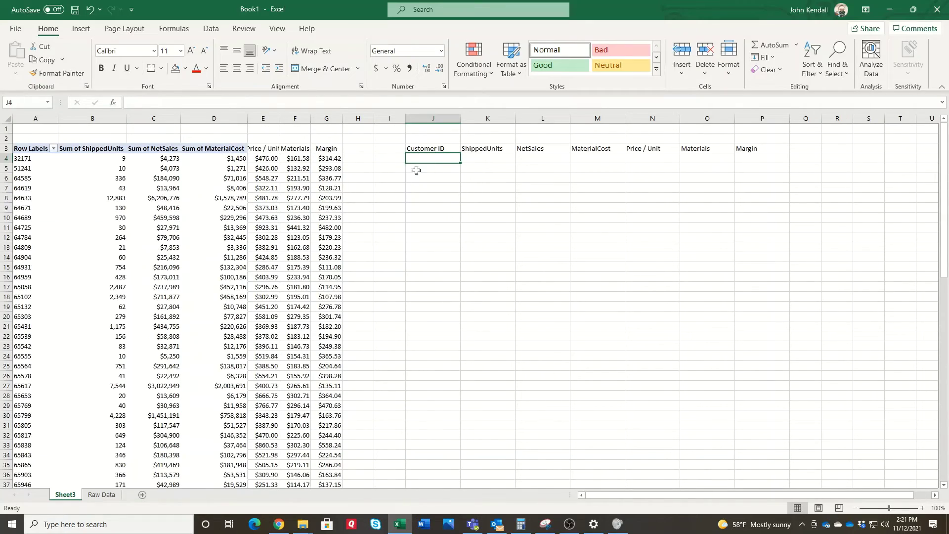
{"action": "left_click", "coordinate": [101, 495]}
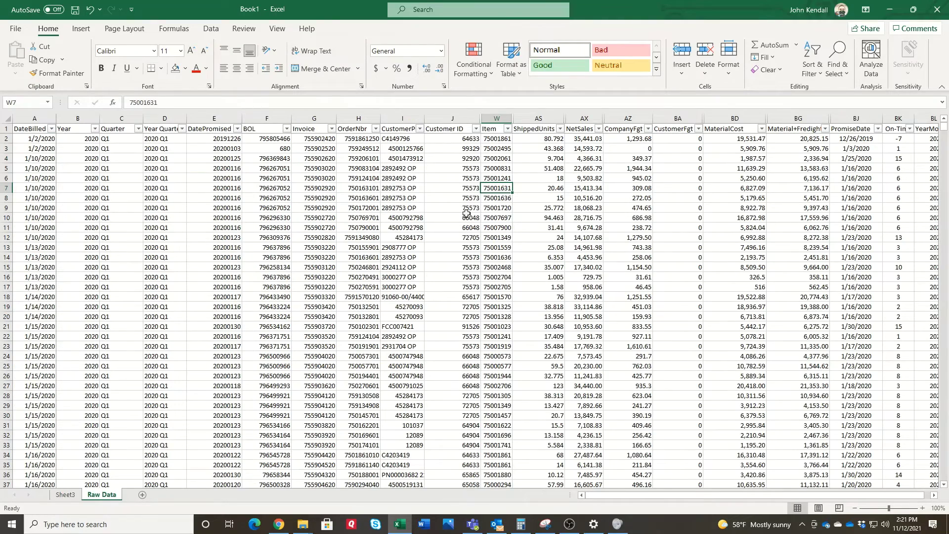
{"action": "right_click", "coordinate": [464, 119]}
{"action": "left_click", "coordinate": [491, 205]}
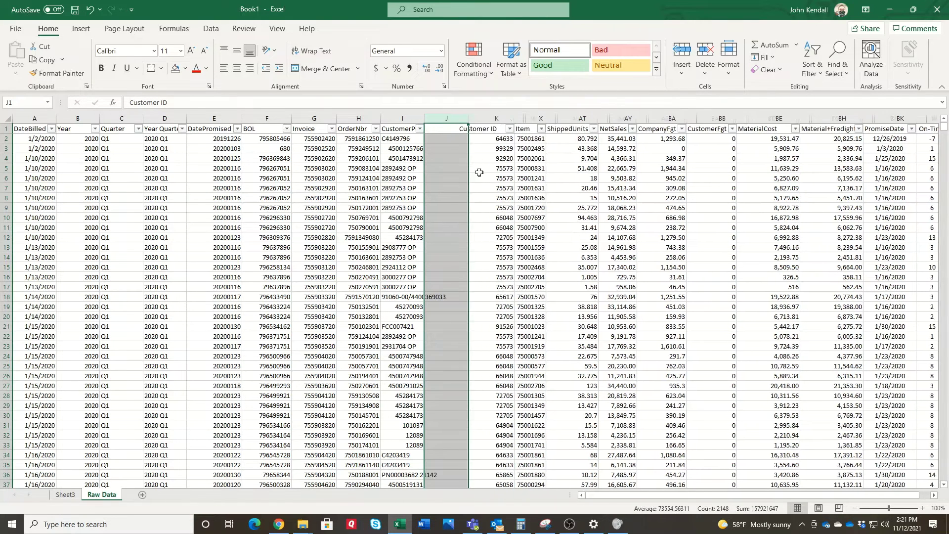
{"action": "type", "text": "Uni"}
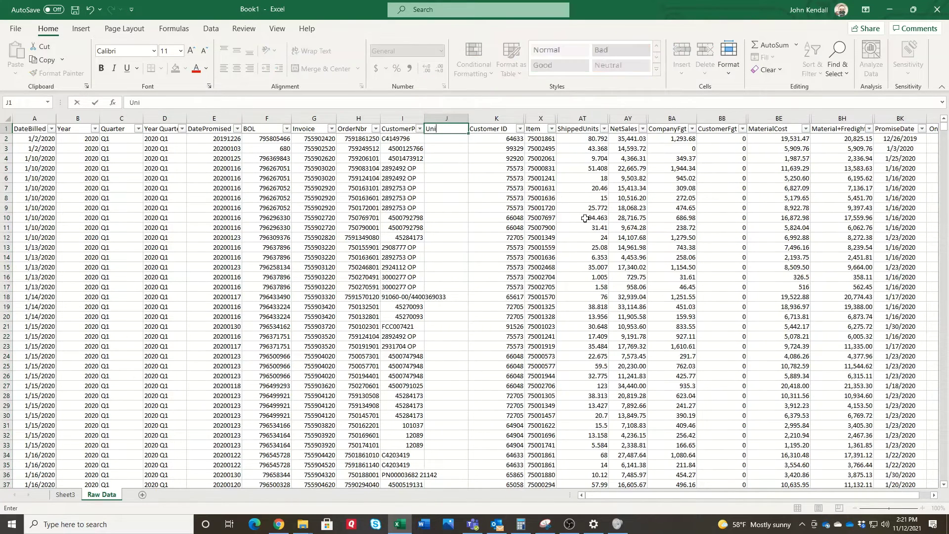
{"action": "type", "text": "que ID"}
{"action": "key", "text": "Return"}
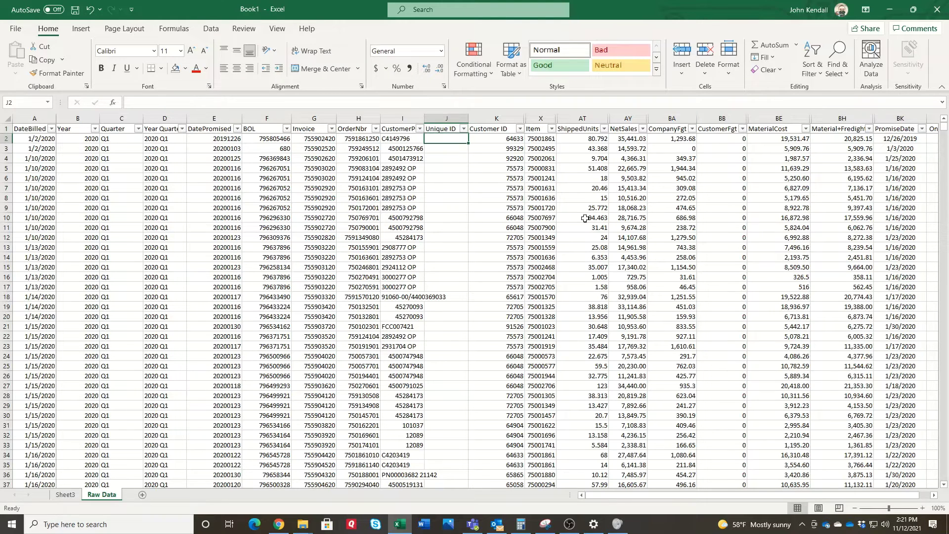
Enter =MATCH(K21,$K$2:K20,0) in J21 to look for the row's customer ID among the rows above
{"action": "key", "text": "Down"}
{"action": "key", "text": "Down"}
{"action": "key", "text": "Down"}
{"action": "key", "text": "Down"}
{"action": "key", "text": "Down"}
{"action": "key", "text": "Down"}
{"action": "key", "text": "Down"}
{"action": "key", "text": "Down"}
{"action": "key", "text": "Down"}
{"action": "key", "text": "Down"}
{"action": "key", "text": "Down"}
{"action": "key", "text": "Down"}
{"action": "key", "text": "Down"}
{"action": "key", "text": "Down"}
{"action": "key", "text": "Down"}
{"action": "key", "text": "Down"}
{"action": "key", "text": "Down"}
{"action": "key", "text": "Down"}
{"action": "key", "text": "Down"}
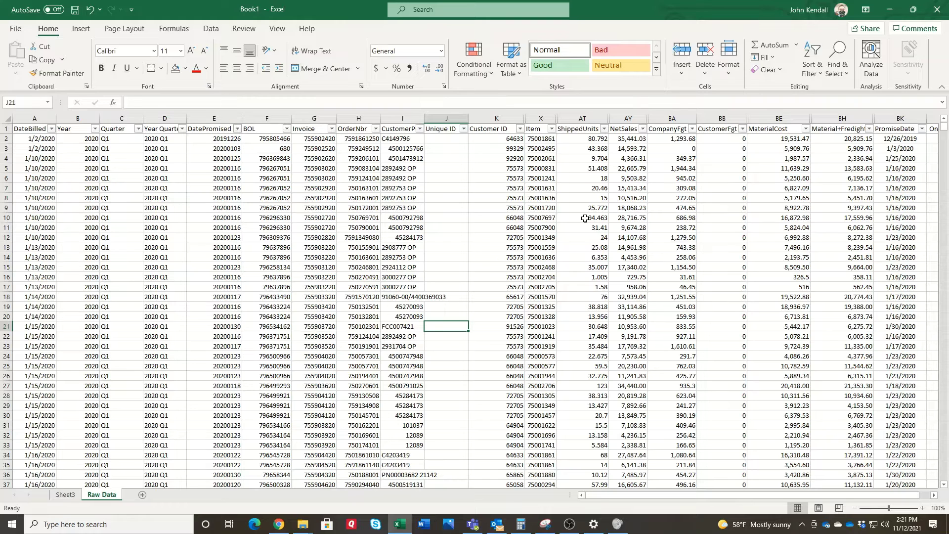
{"action": "type", "text": "=match("}
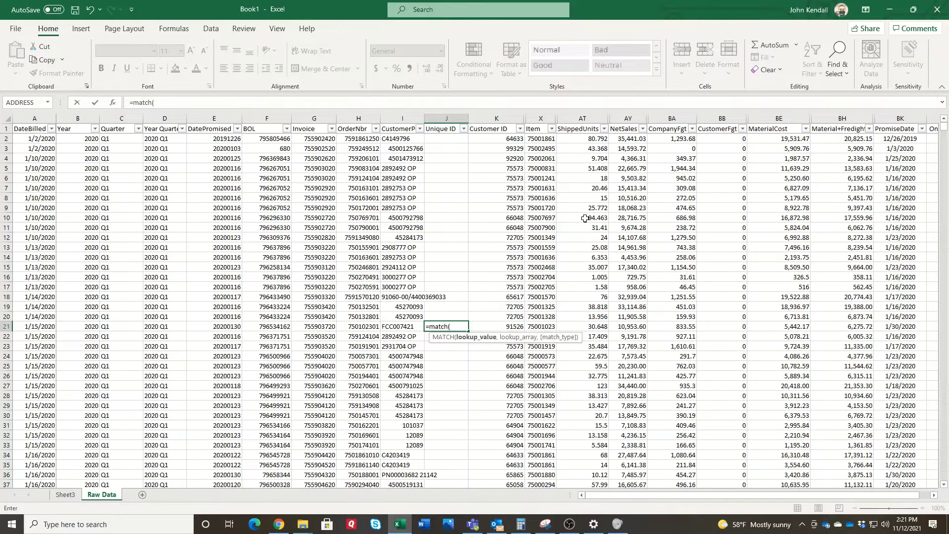
{"action": "key", "text": "Right"}
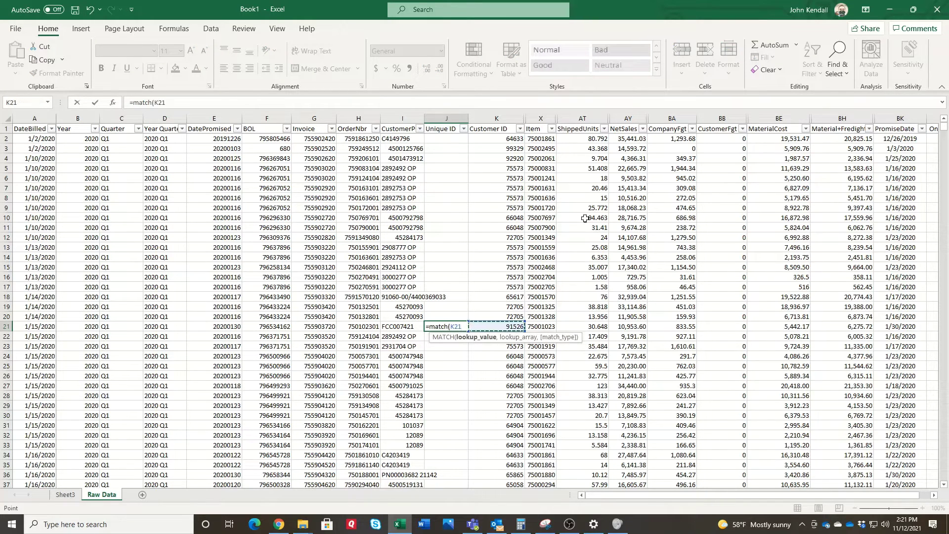
{"action": "type", "text": ","}
{"action": "key", "text": "Up"}
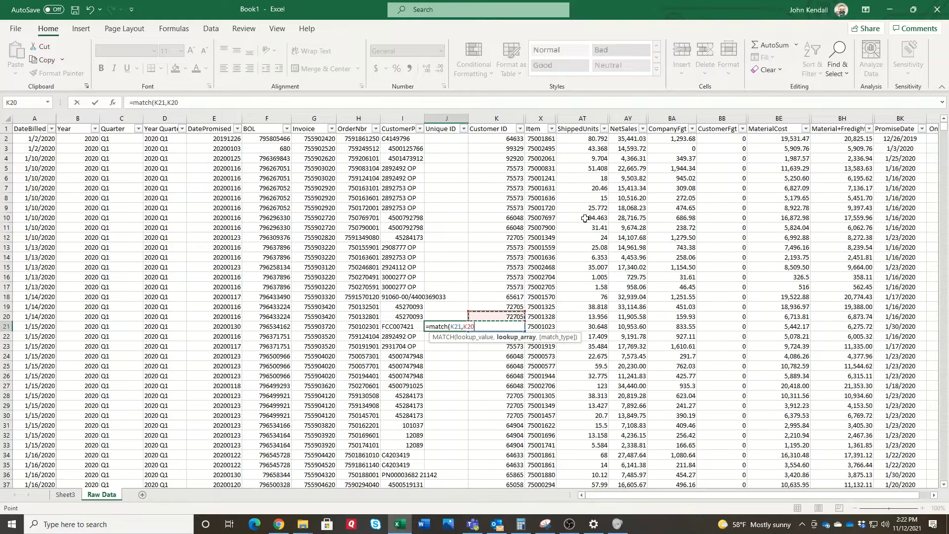
{"action": "key", "text": "ctrl+shift+Up"}
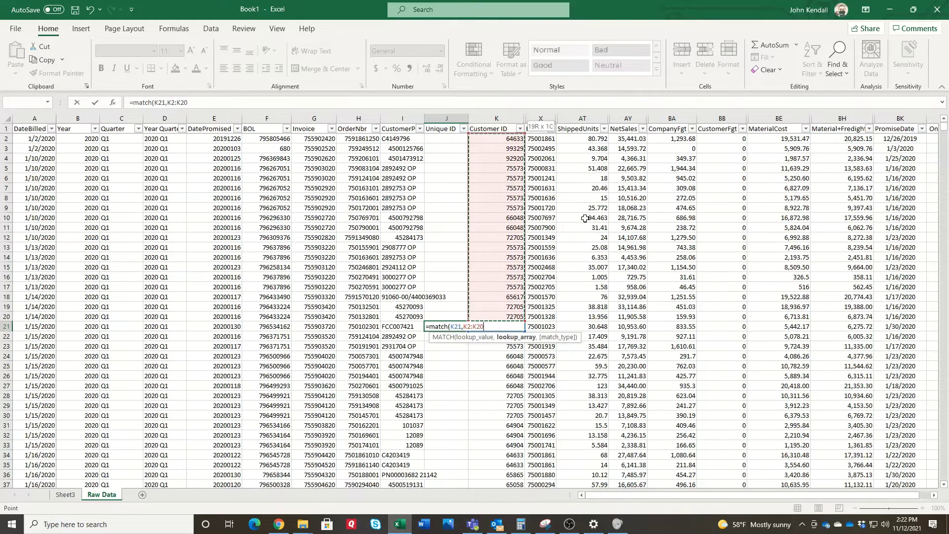
{"action": "type", "text": ",0)"}
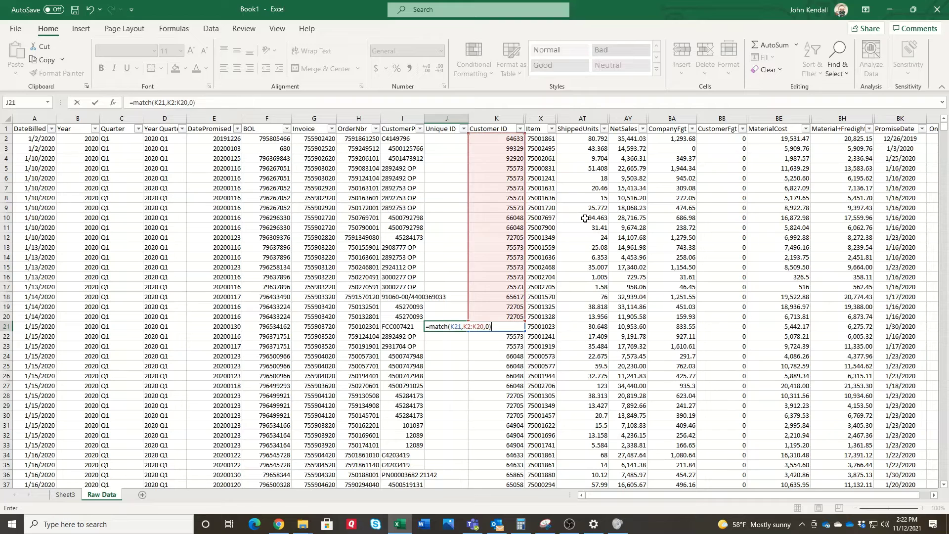
{"action": "left_click", "coordinate": [170, 102]}
{"action": "key", "text": "F4"}
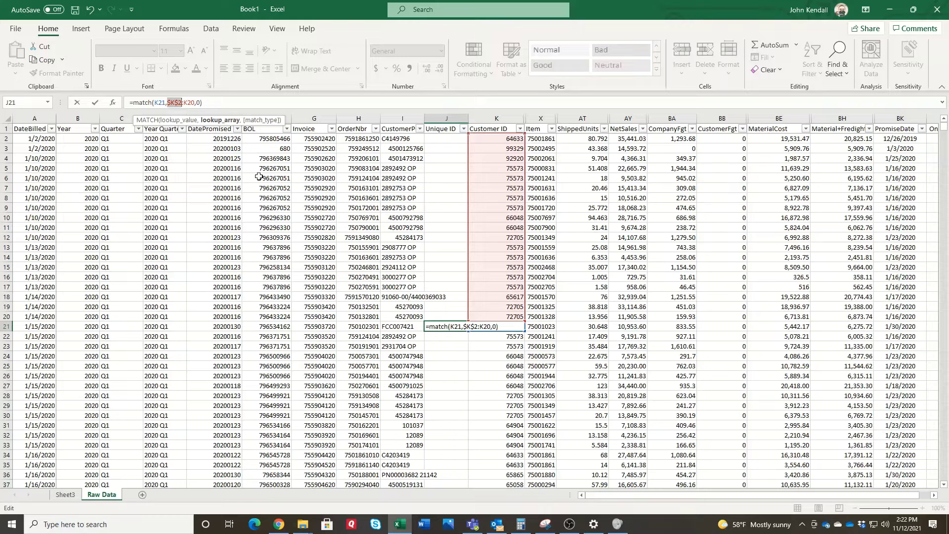
{"action": "key", "text": "Return"}
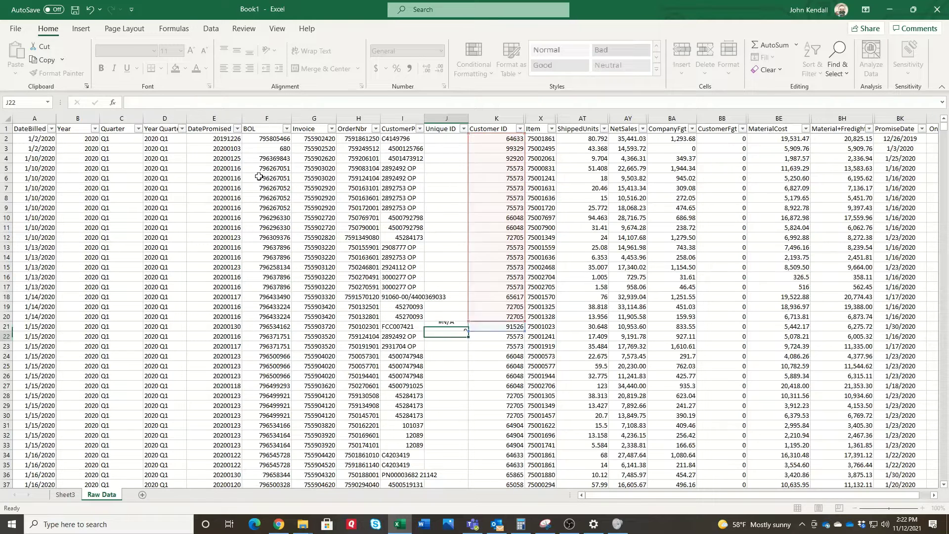
Wrap the MATCH formula in J21 in ISERROR so it reads =ISERROR(MATCH(K21,$K$2:K20,0))
{"action": "left_click", "coordinate": [452, 329]}
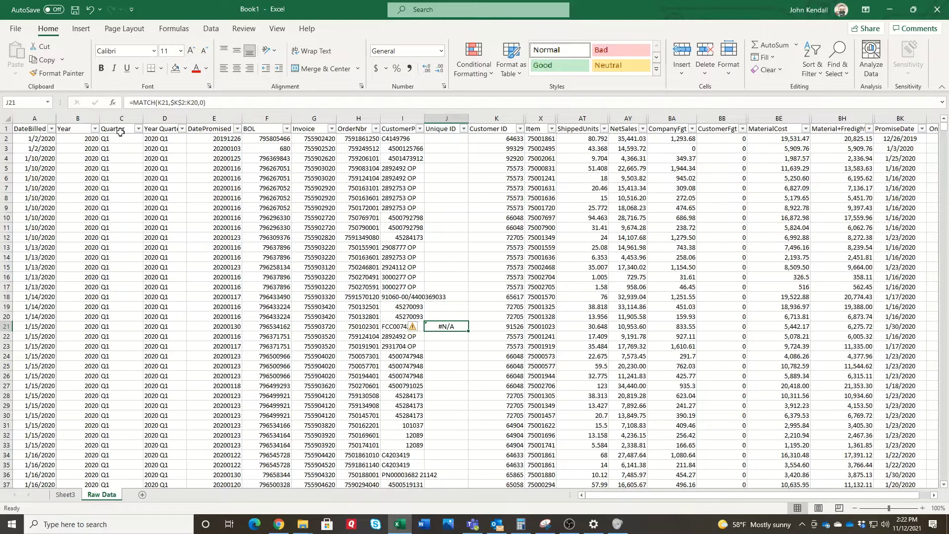
{"action": "left_click", "coordinate": [132, 103]}
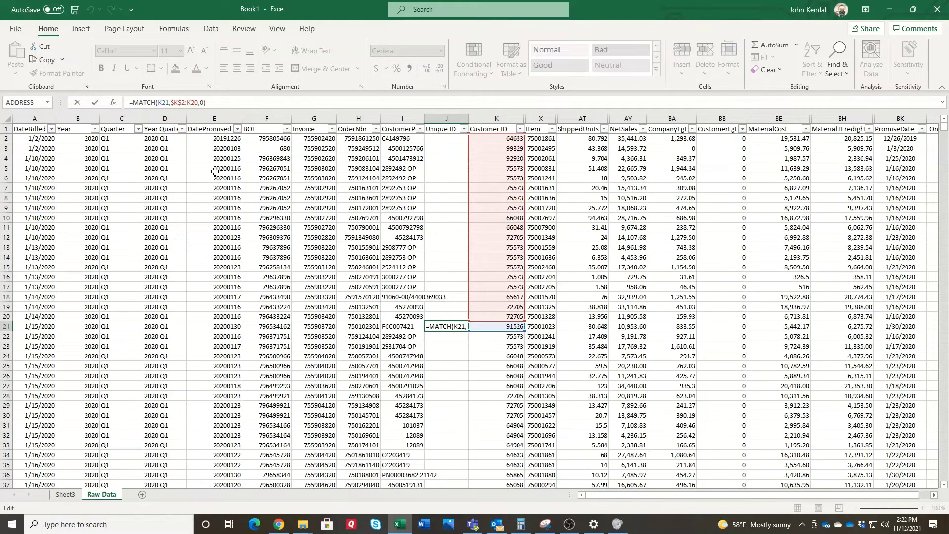
{"action": "type", "text": "if"}
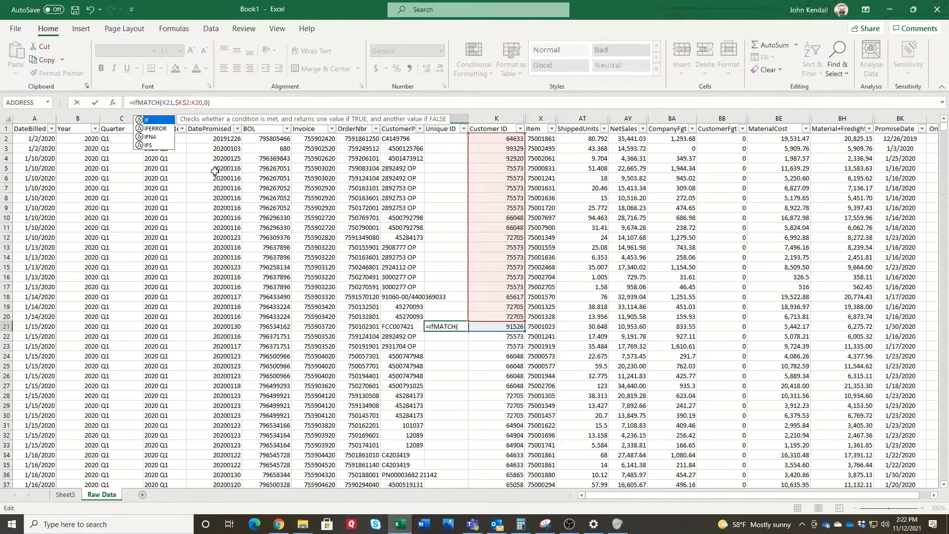
{"action": "type", "text": "error"}
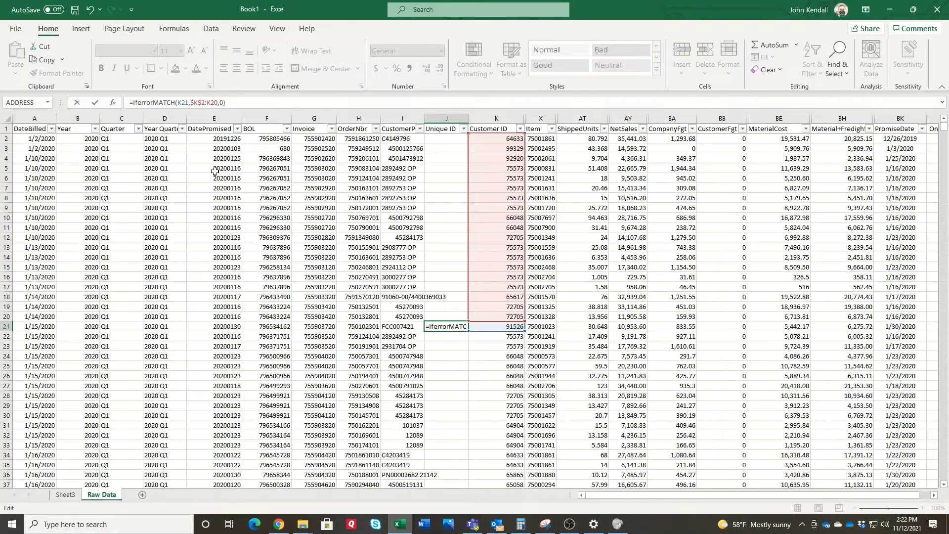
{"action": "type", "text": "("}
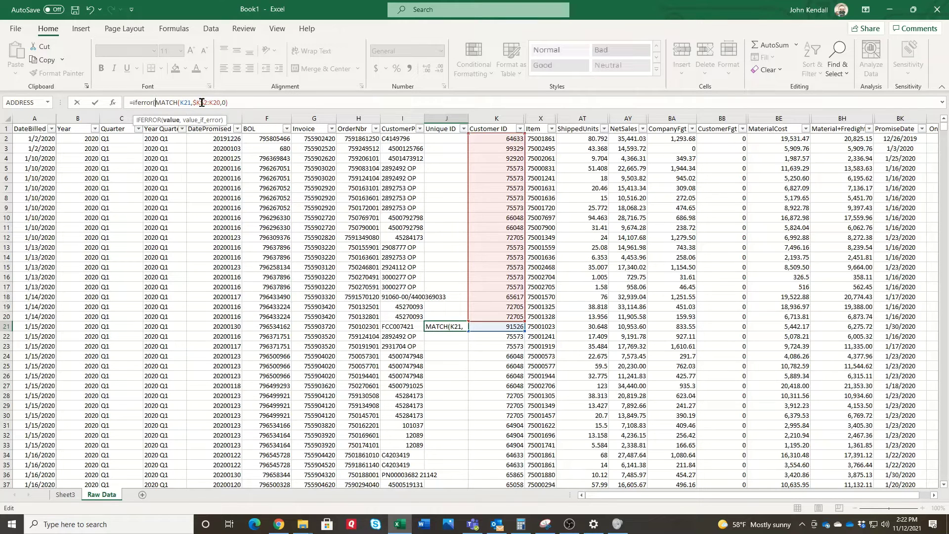
{"action": "double_click", "coordinate": [141, 101]}
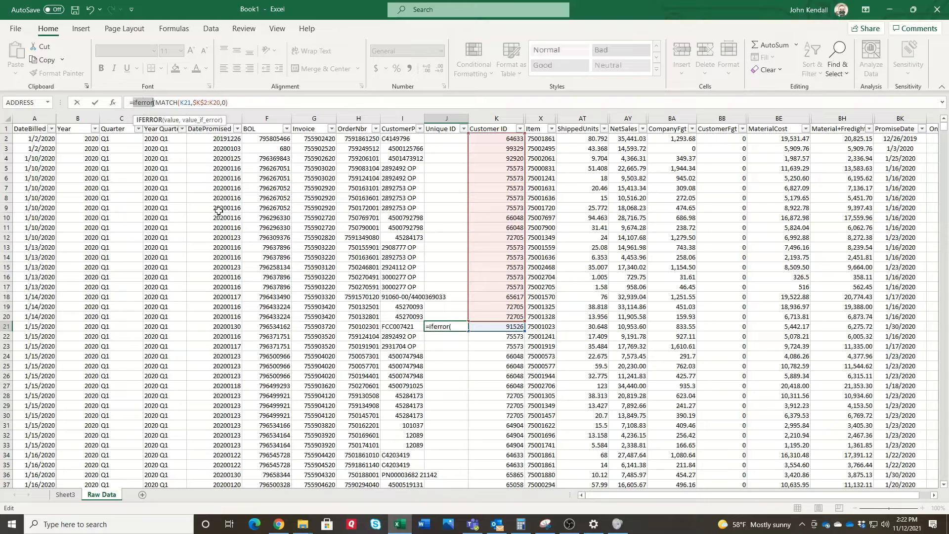
{"action": "type", "text": "iserror"}
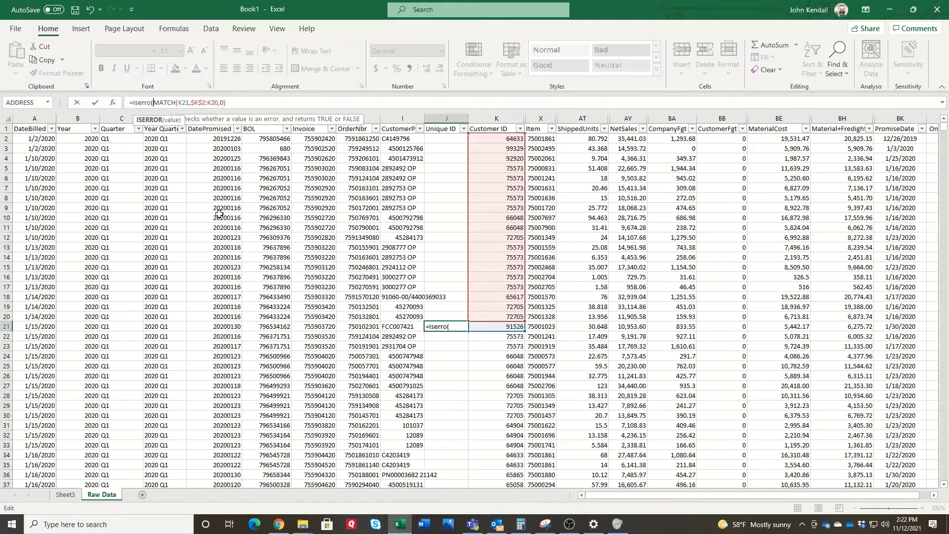
{"action": "key", "text": "End"}
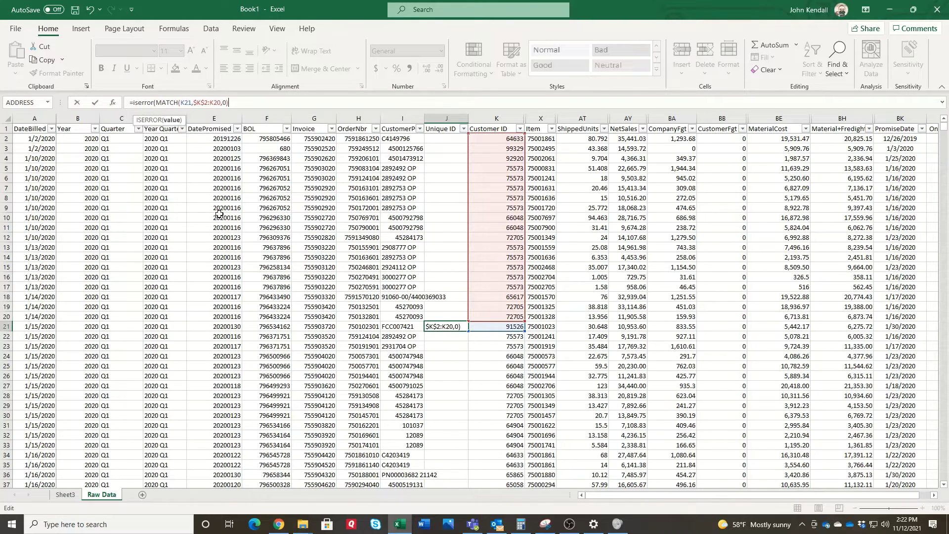
{"action": "key", "text": "Return"}
{"action": "key", "text": "Up"}
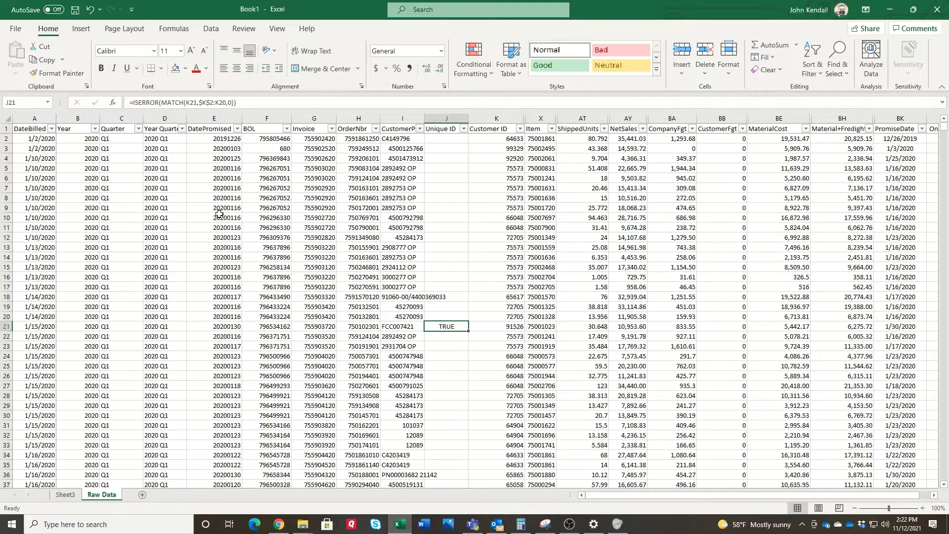
Extend J21's formula to =IF(ISERROR(MATCH(K21,$K$2:K20,0))=TRUE,K21,"") and fill it upward to J3
{"action": "left_click", "coordinate": [132, 98]}
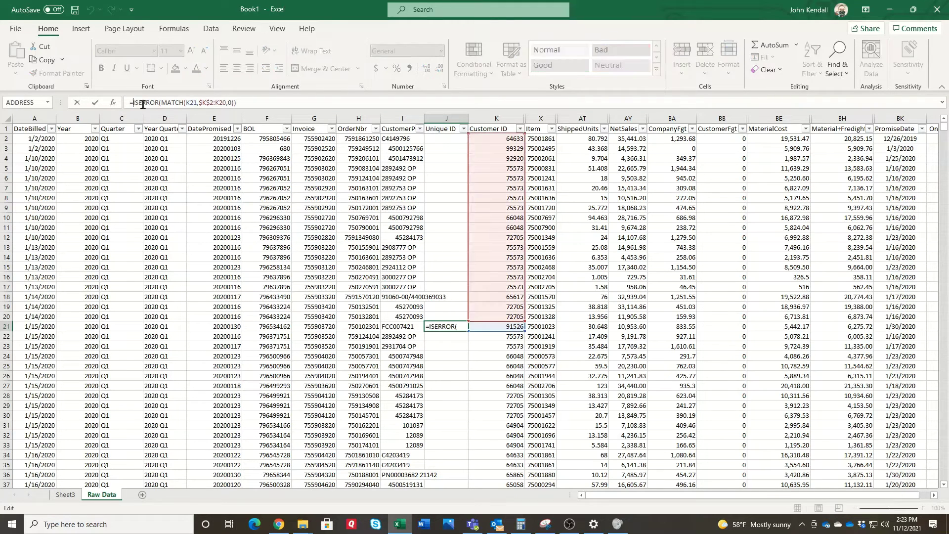
{"action": "type", "text": "if("}
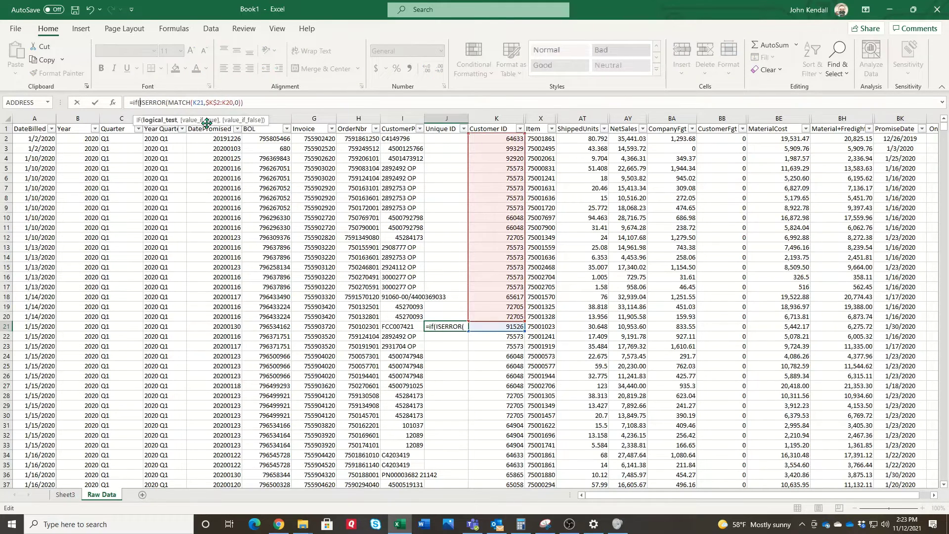
{"action": "key", "text": "End"}
{"action": "type", "text": "=true,"}
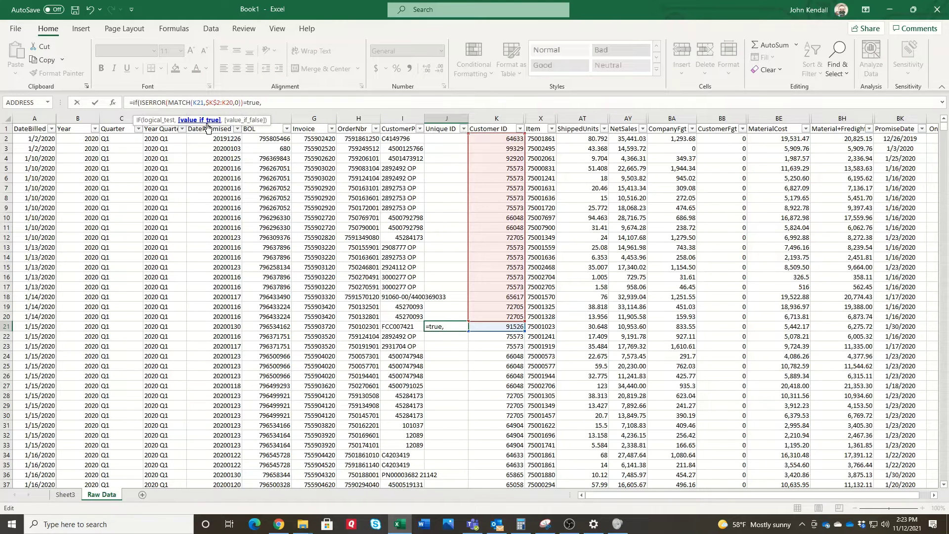
{"action": "type", "text": "K21,\"\")"}
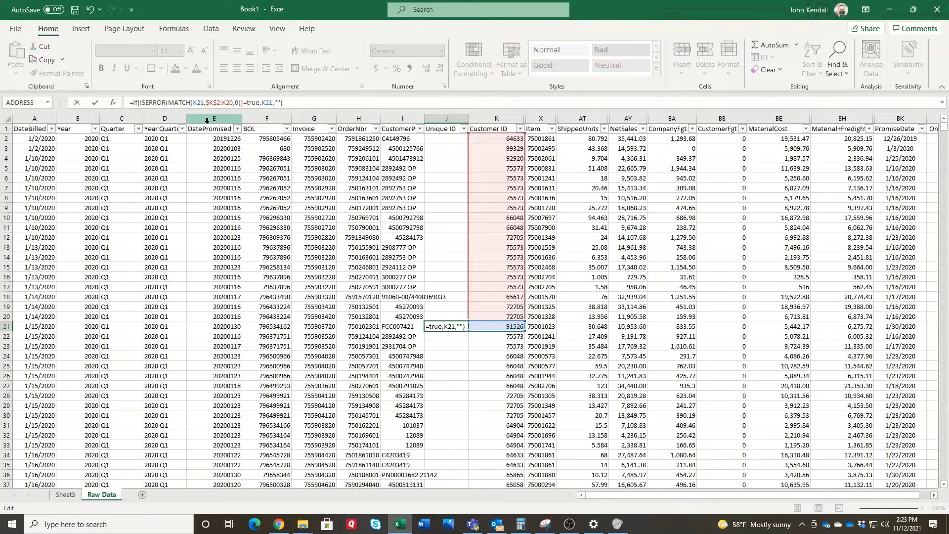
{"action": "key", "text": "Return"}
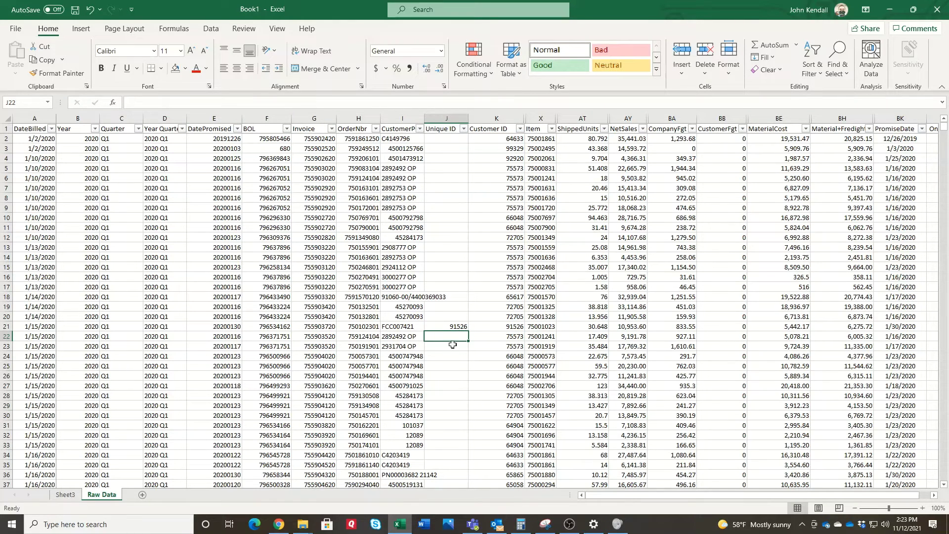
{"action": "left_click", "coordinate": [455, 327]}
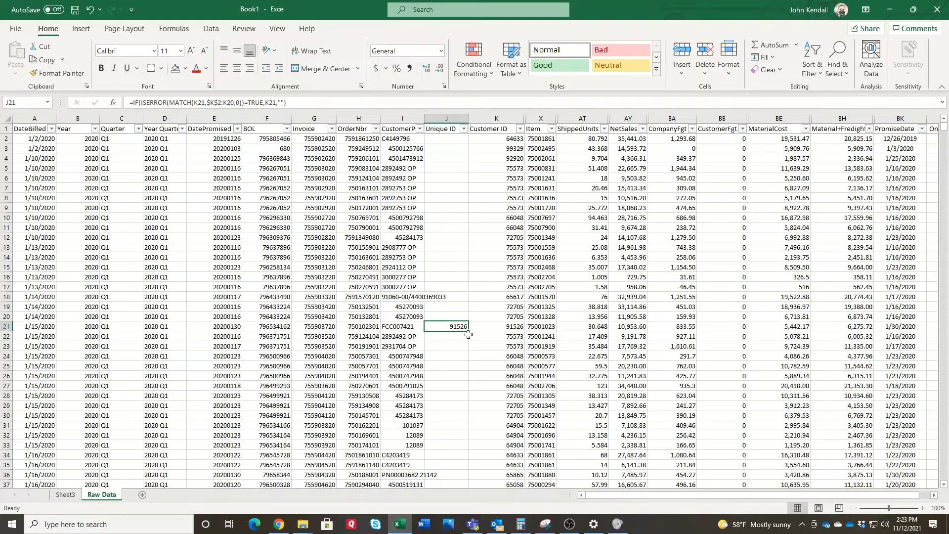
{"action": "left_click_drag", "start_coordinate": [470, 330], "coordinate": [459, 139]}
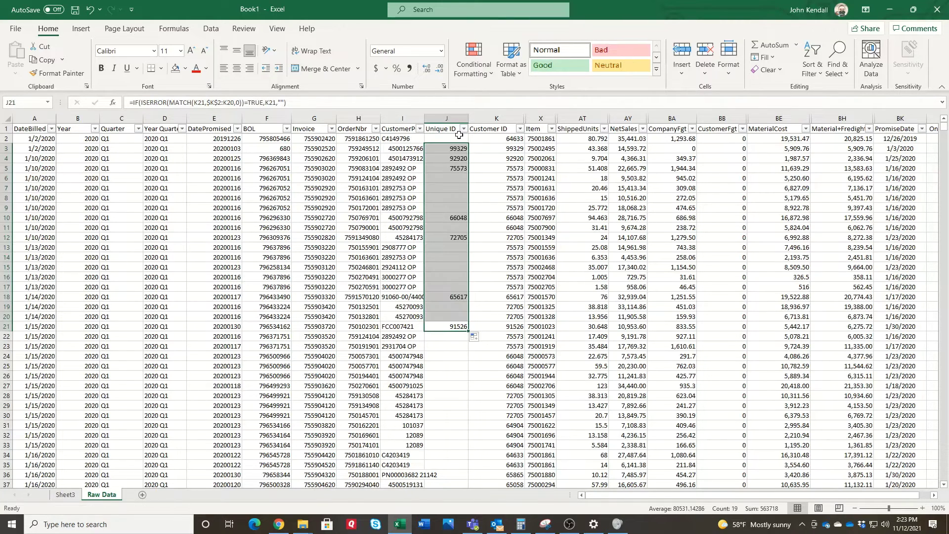
Enter =K2 in J2 so the first data row takes its own customer ID
{"action": "left_click", "coordinate": [459, 138]}
{"action": "type", "text": "="}
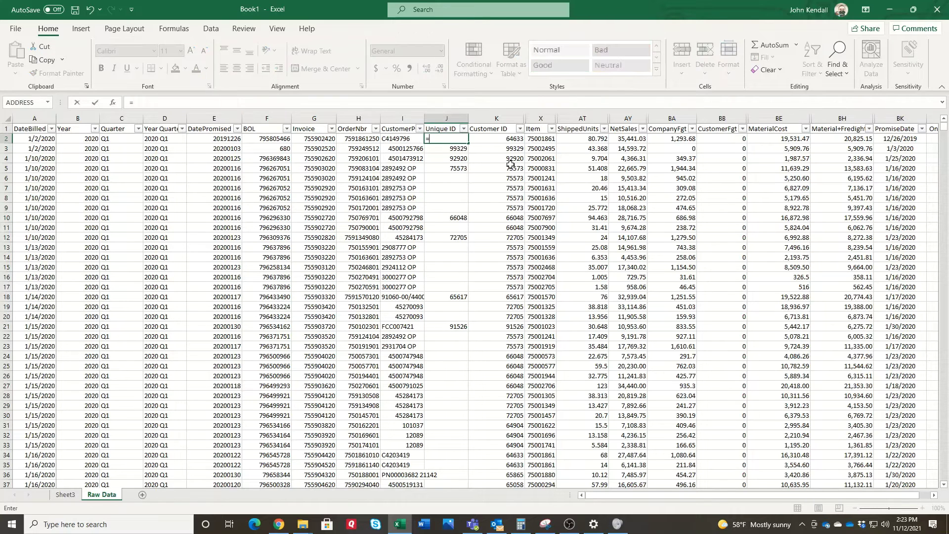
{"action": "key", "text": "Right"}
{"action": "key", "text": "Return"}
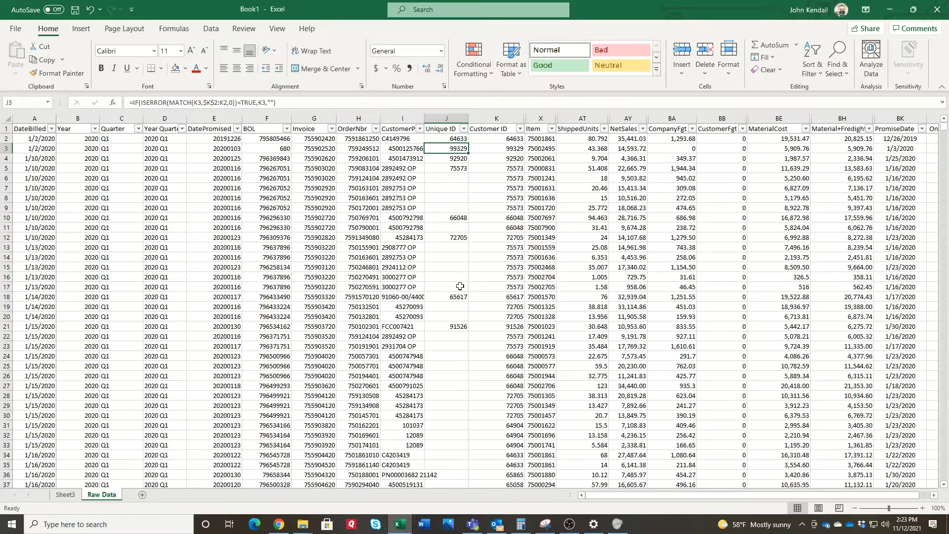
Fill J21's formula down the Unique ID column through J2149, one row past the last data row
{"action": "left_click", "coordinate": [460, 326]}
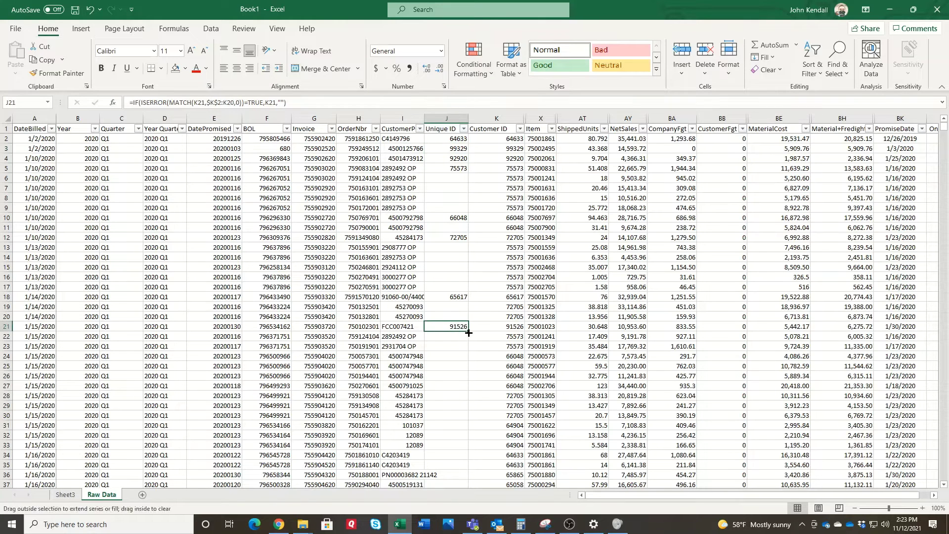
{"action": "double_click", "coordinate": [466, 333]}
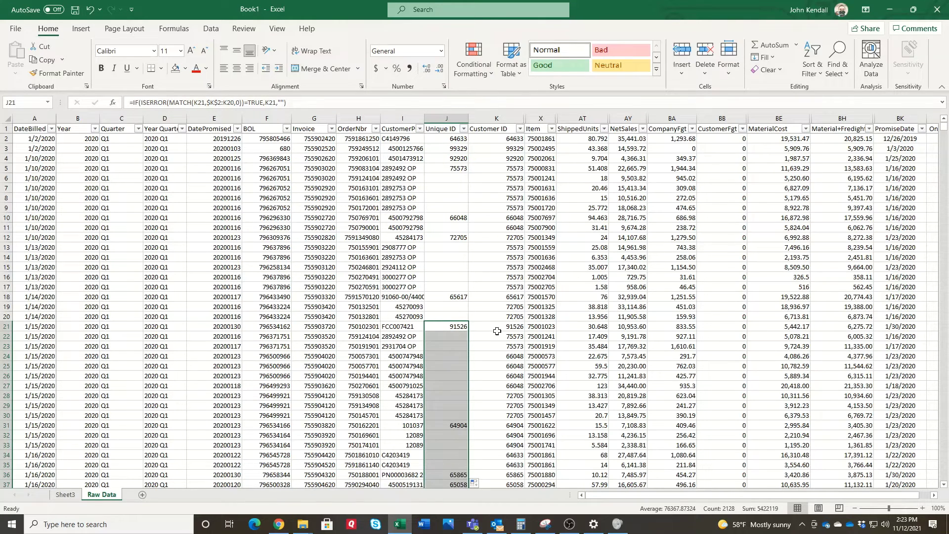
{"action": "left_click", "coordinate": [458, 346]}
{"action": "key", "text": "ctrl+Down"}
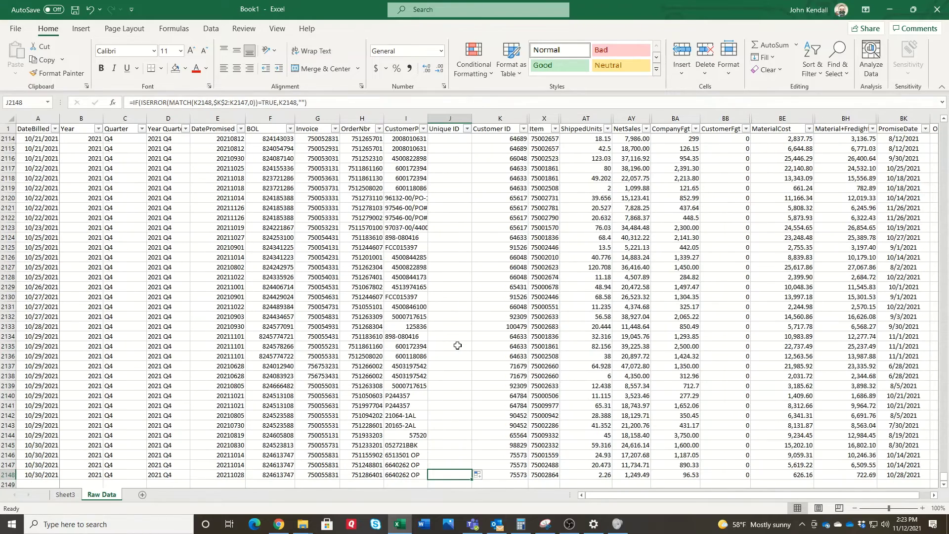
{"action": "scroll", "coordinate": [458, 345], "scroll_direction": "down", "scroll_amount": 6}
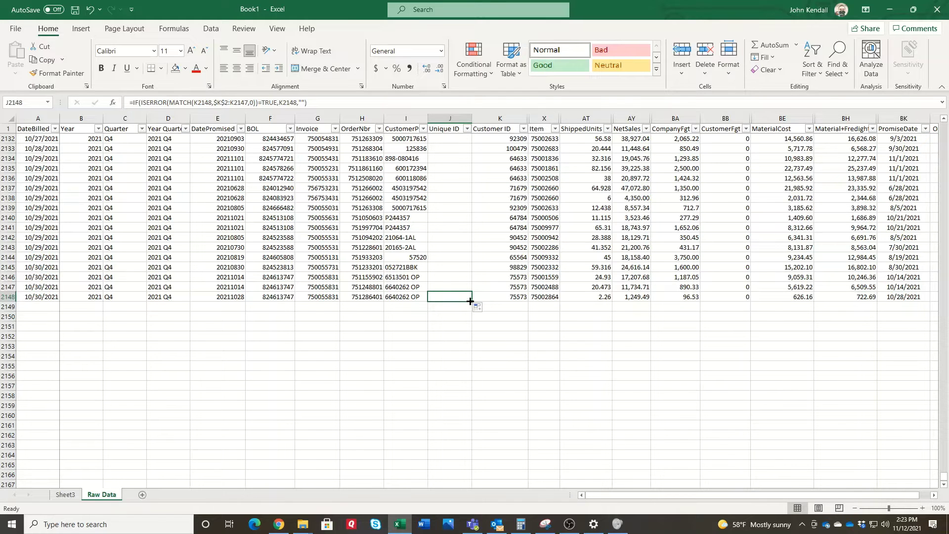
{"action": "left_click_drag", "start_coordinate": [472, 301], "coordinate": [470, 309]}
Wrap J2149's formula in a blank-date check so it reads =IF(A2149="","",IF(ISERROR(MATCH(K2149,$K$2:K2148,0))=TRUE,K2149,""))
{"action": "left_click", "coordinate": [448, 307]}
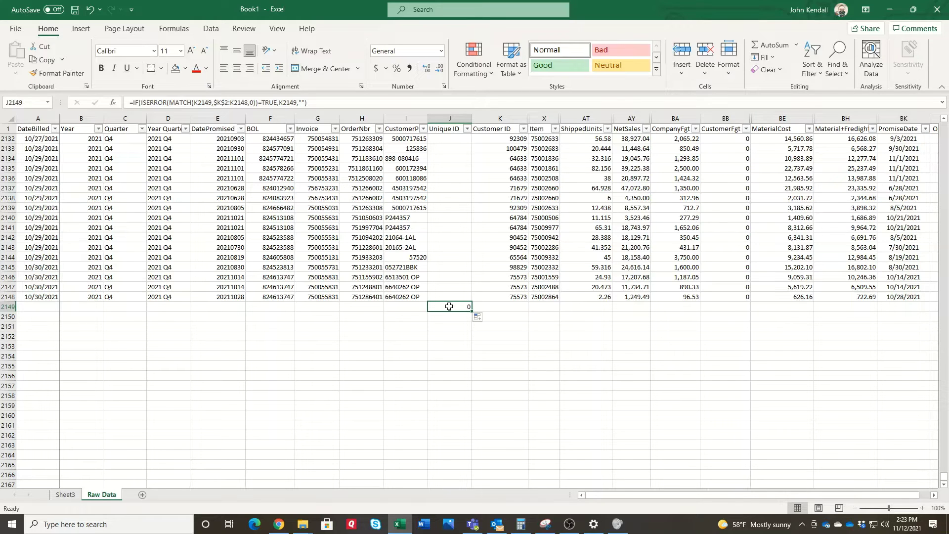
{"action": "left_click", "coordinate": [130, 103]}
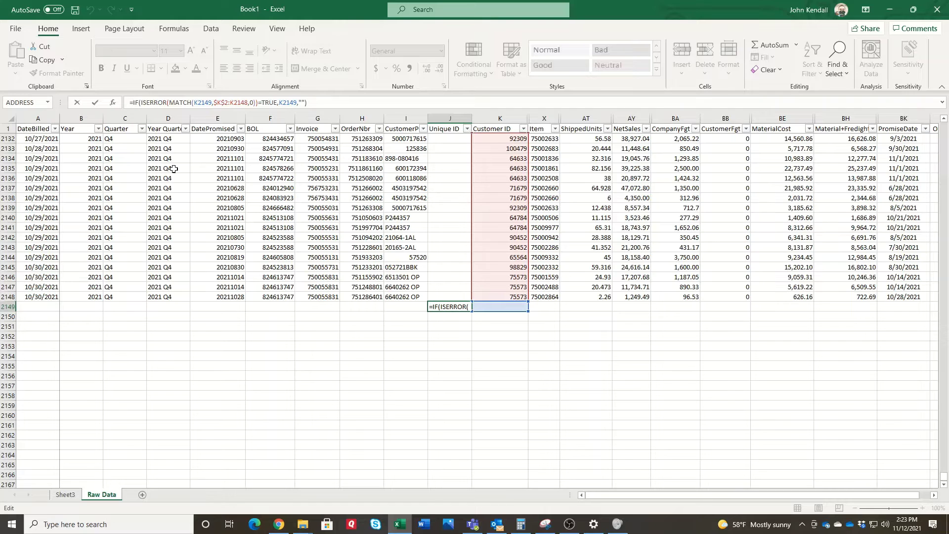
{"action": "type", "text": "if(A"}
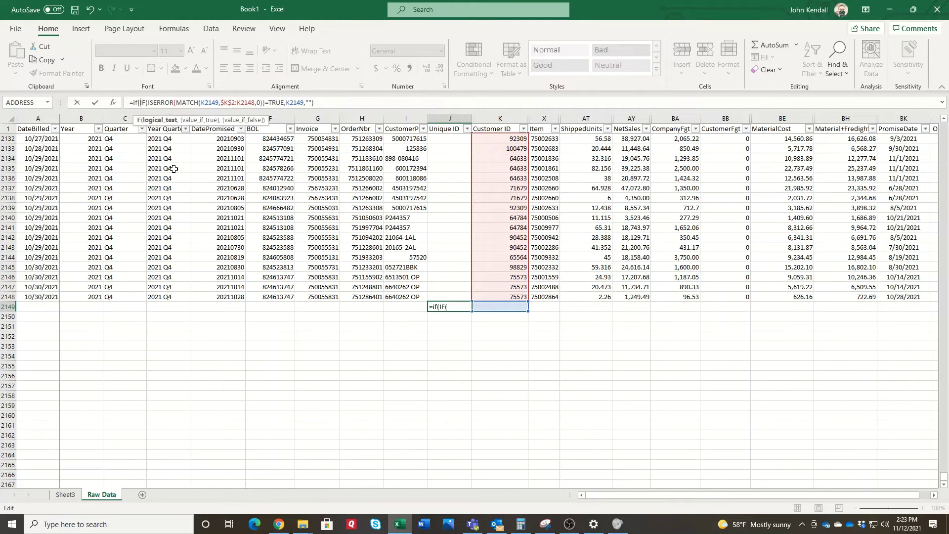
{"action": "type", "text": "2149="}
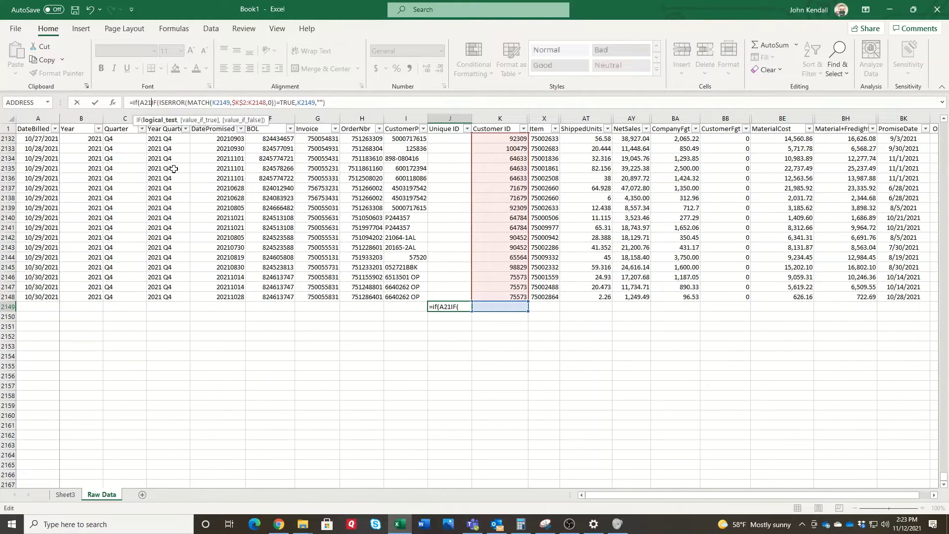
{"action": "type", "text": "\"\""}
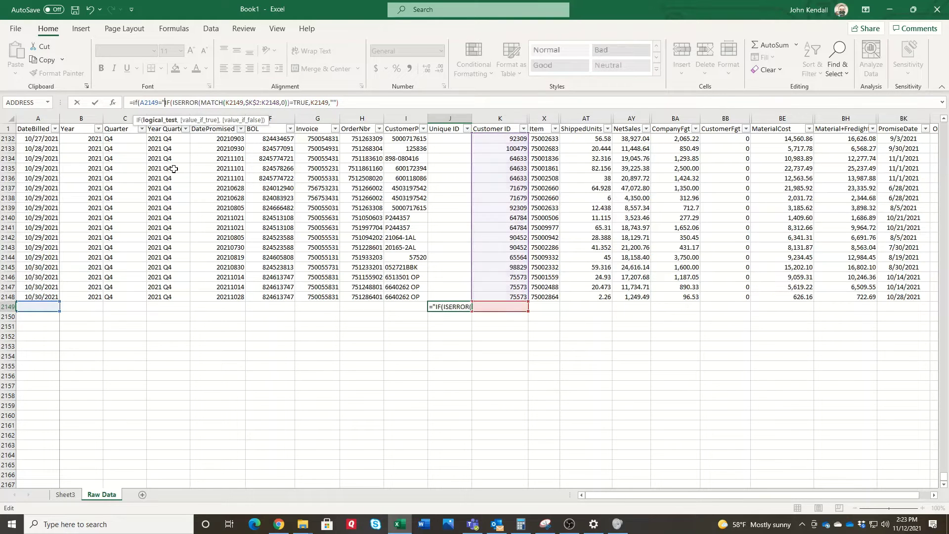
{"action": "key", "text": "BackSpace"}
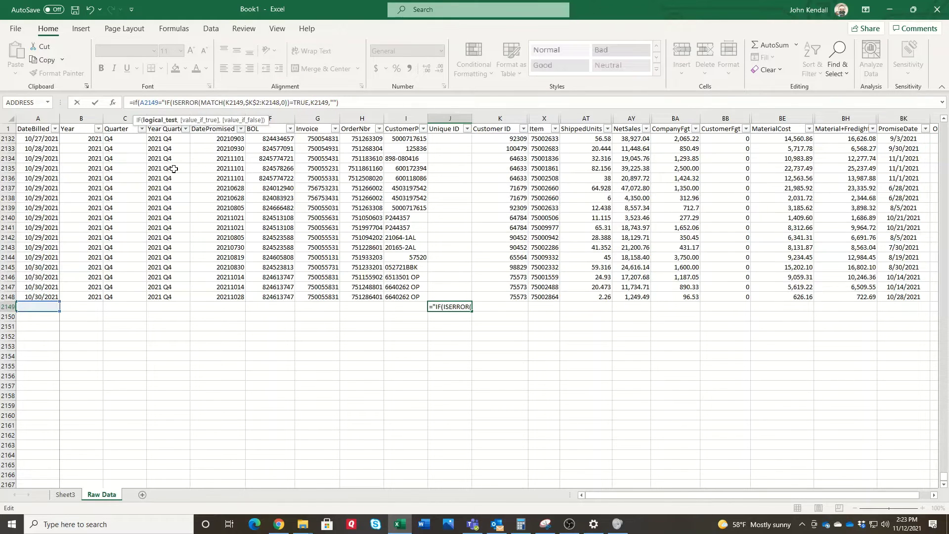
{"action": "type", "text": "\""}
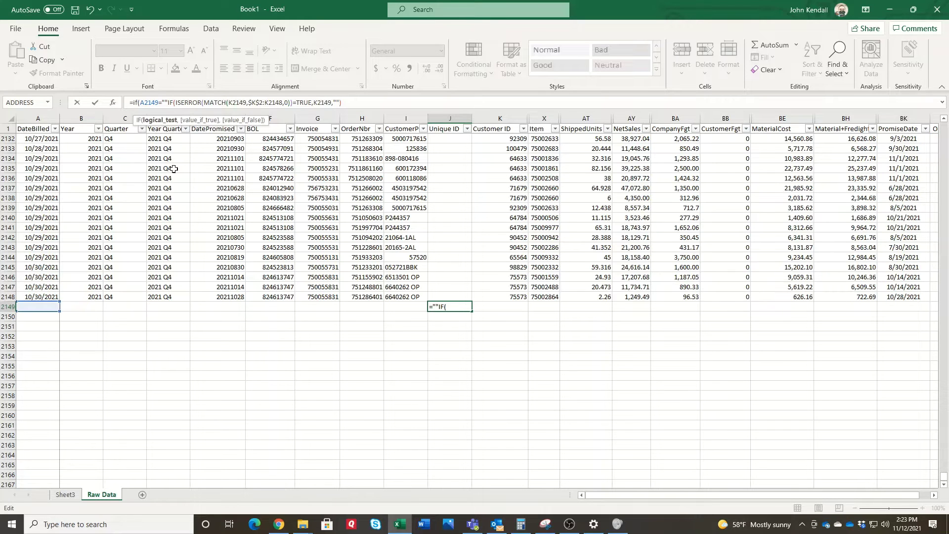
{"action": "type", "text": ",\"\","}
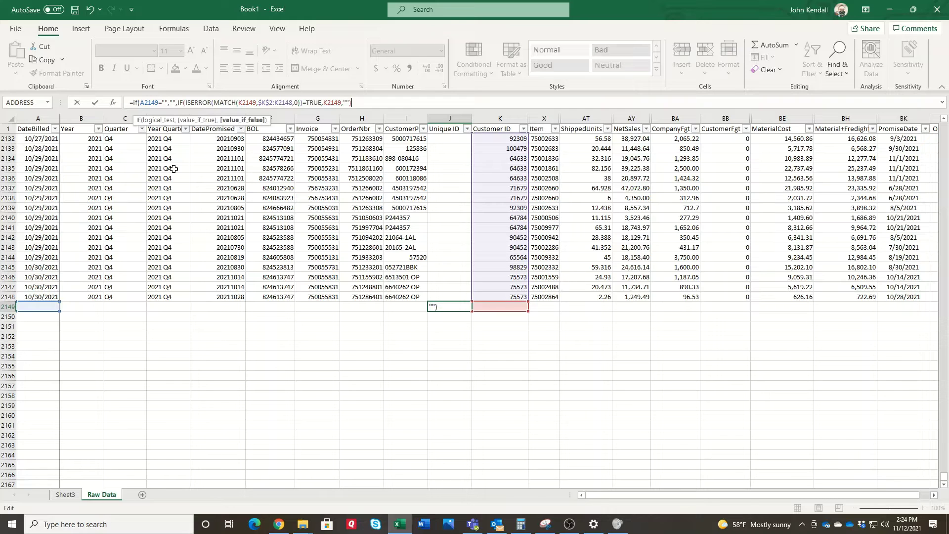
{"action": "key", "text": "Return"}
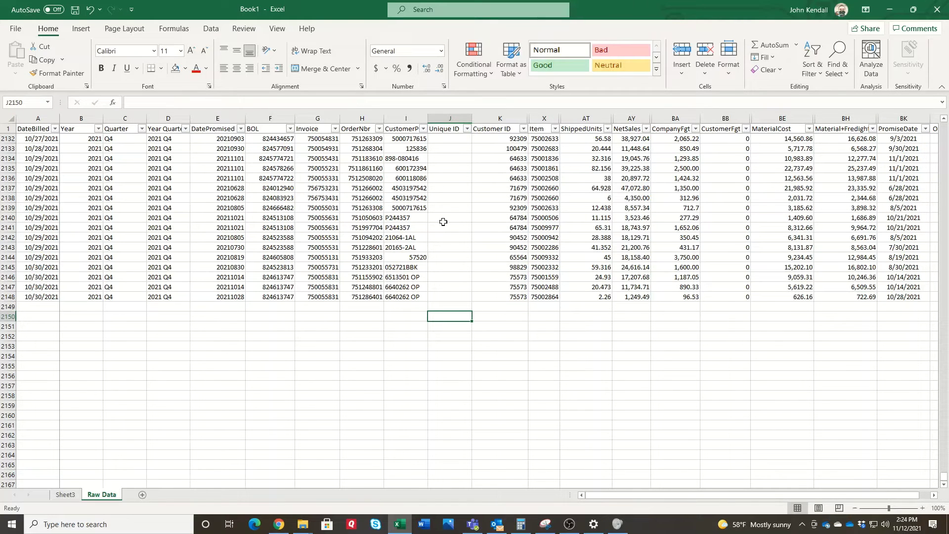
Fill J2149's formula down to row 3218 and up over the existing Unique ID formulas to J3
{"action": "left_click", "coordinate": [469, 308]}
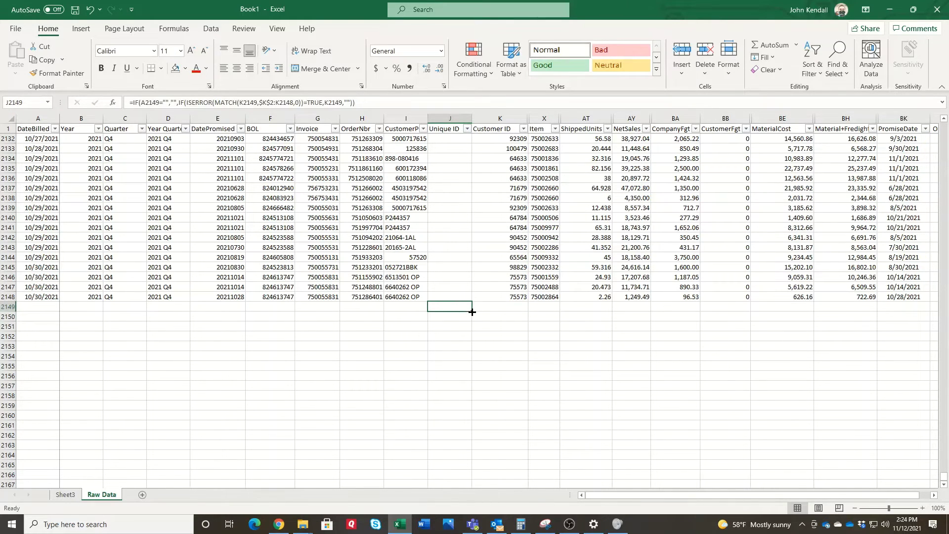
{"action": "left_click_drag", "start_coordinate": [472, 312], "coordinate": [449, 464]}
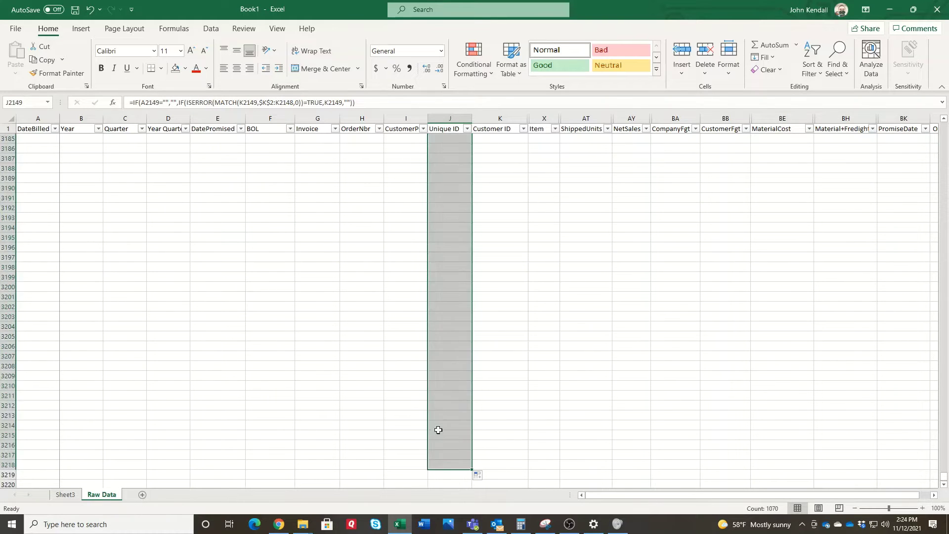
{"action": "left_click", "coordinate": [444, 320]}
{"action": "key", "text": "ctrl+Up"}
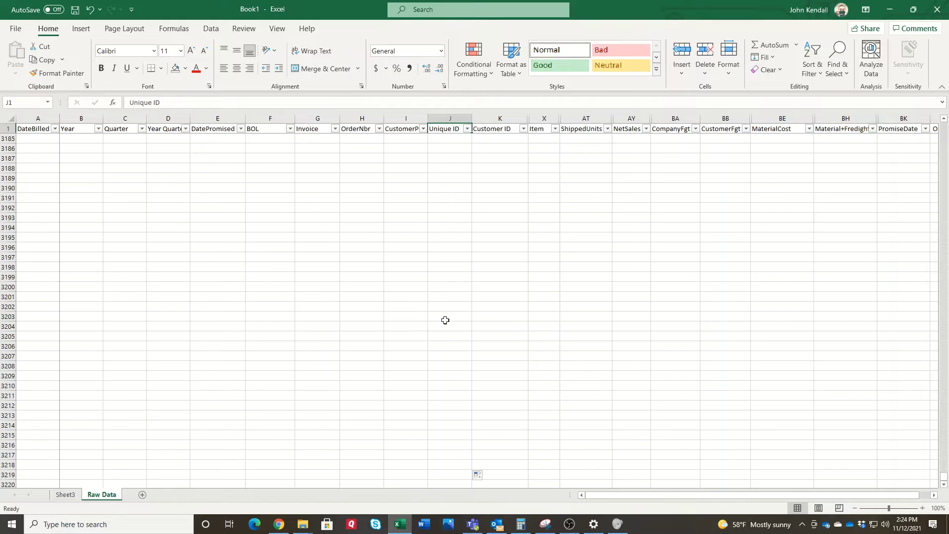
{"action": "key", "text": "Left"}
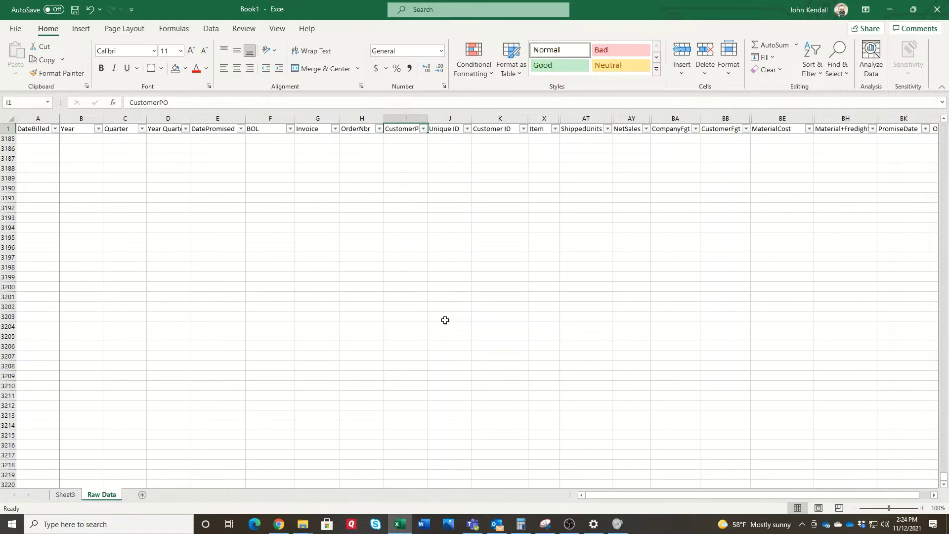
{"action": "key", "text": "ctrl+Down"}
{"action": "key", "text": "Down"}
{"action": "key", "text": "Right"}
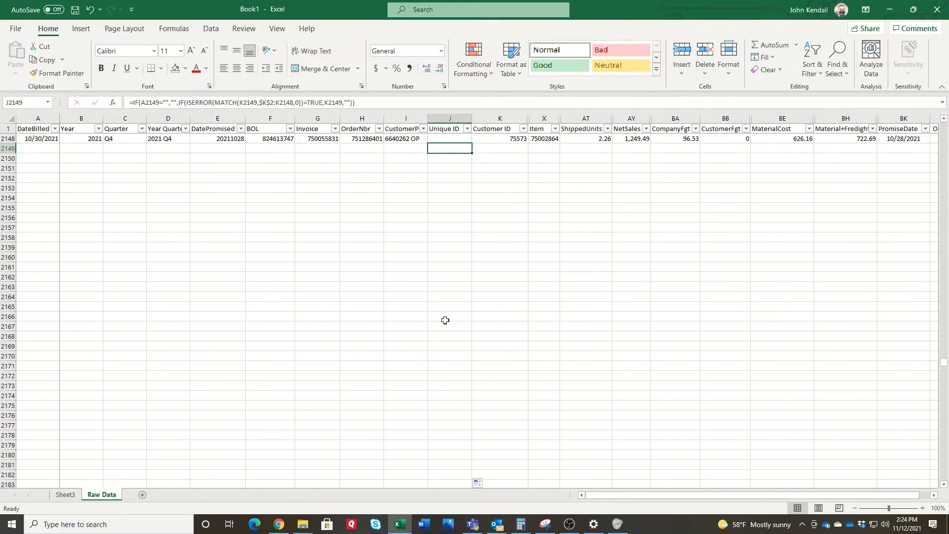
{"action": "scroll", "coordinate": [451, 178], "scroll_direction": "up", "scroll_amount": 4}
{"action": "scroll", "coordinate": [489, 198], "scroll_direction": "down", "scroll_amount": 2}
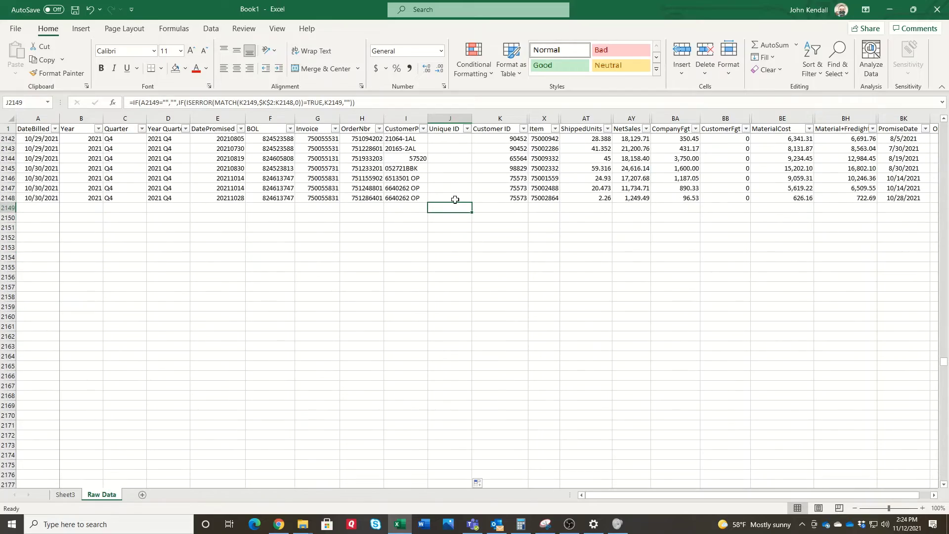
{"action": "left_click_drag", "start_coordinate": [471, 212], "coordinate": [452, 151]}
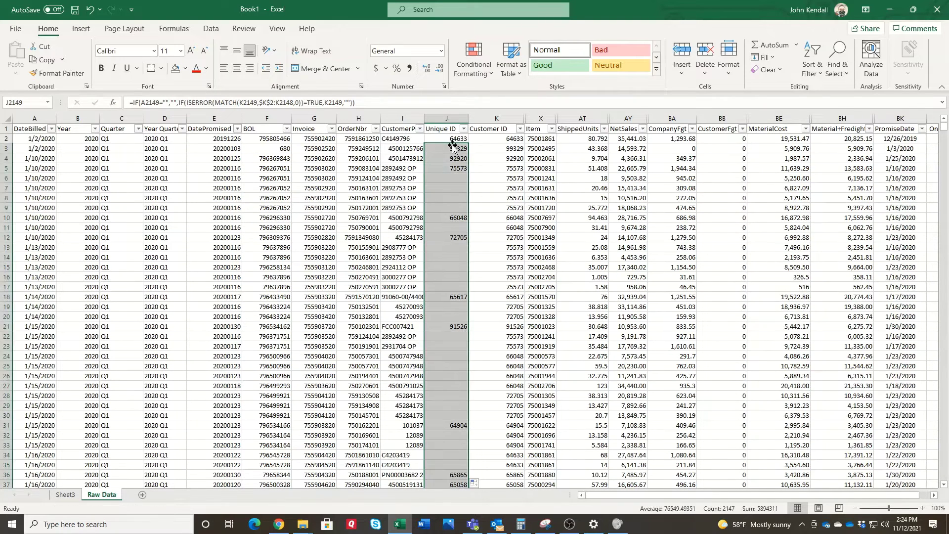
{"action": "left_click", "coordinate": [454, 195]}
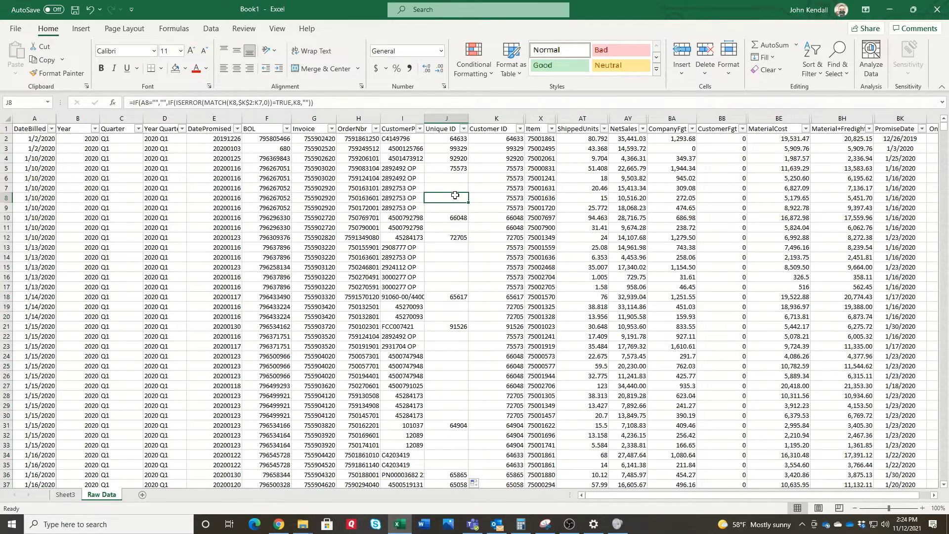
Cut the Unique ID column J and paste it into column BN, just after YearMonth
{"action": "left_click", "coordinate": [452, 124]}
{"action": "right_click", "coordinate": [453, 124]}
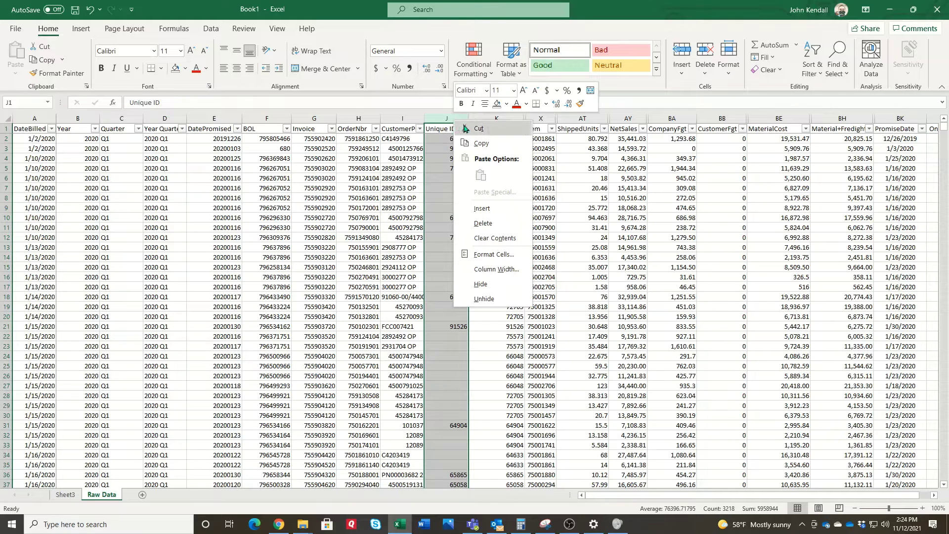
{"action": "left_click", "coordinate": [465, 128]}
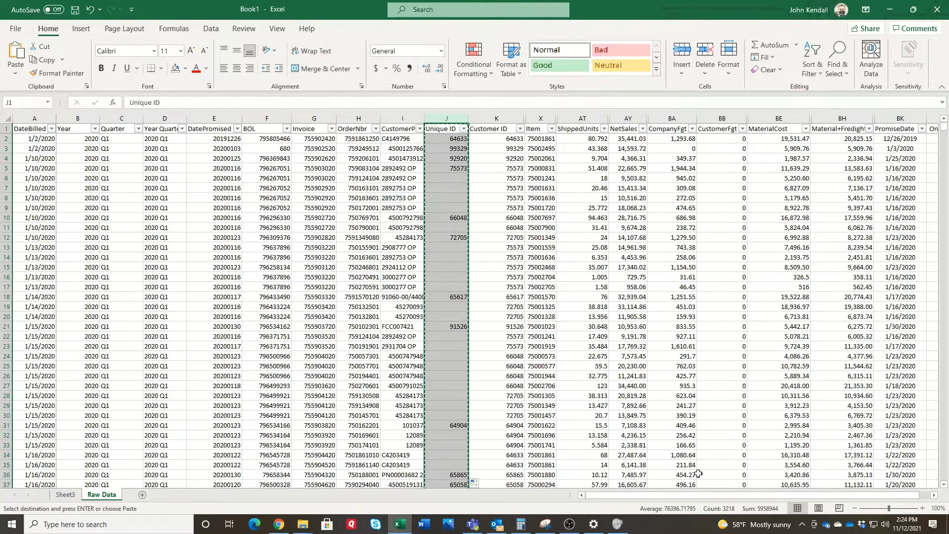
{"action": "left_click_drag", "start_coordinate": [690, 495], "coordinate": [934, 497]}
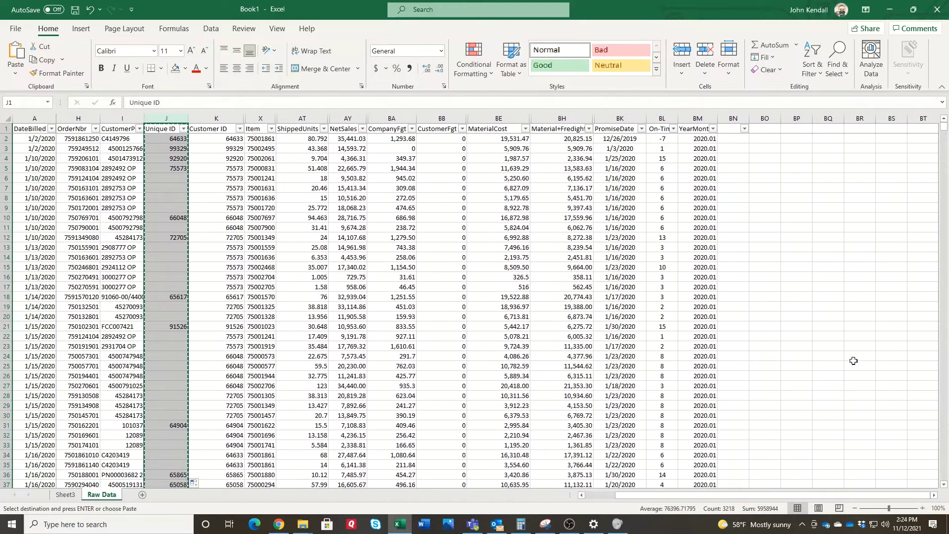
{"action": "left_click", "coordinate": [731, 128]}
{"action": "right_click", "coordinate": [731, 129]}
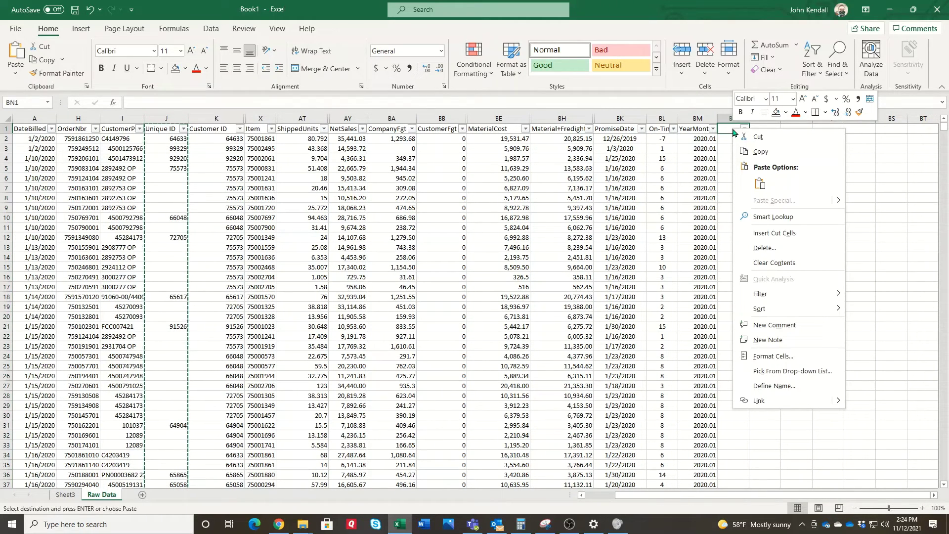
{"action": "left_click", "coordinate": [760, 184]}
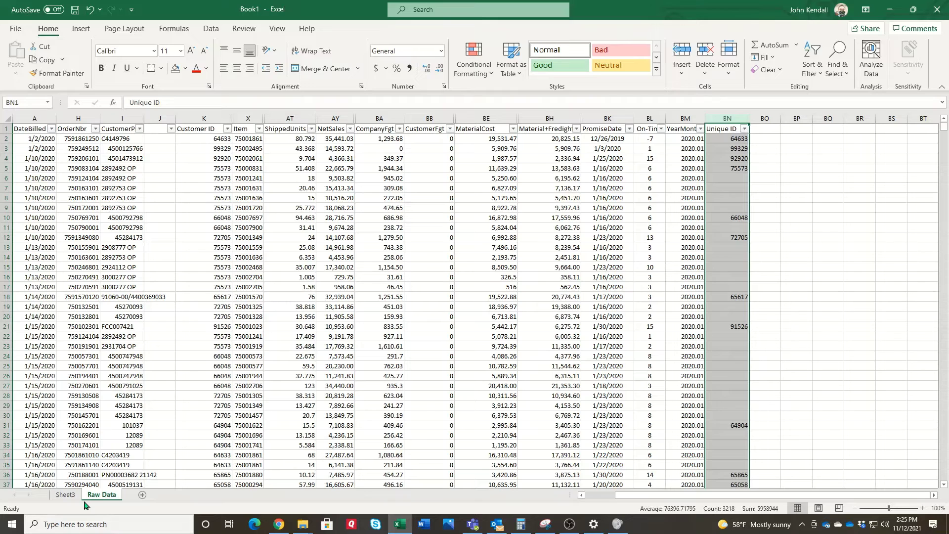
On Sheet3, number the rows beside the Customer ID column with 1 in I4 and =+I4+1 in I5, filled down to I81
{"action": "left_click", "coordinate": [64, 494]}
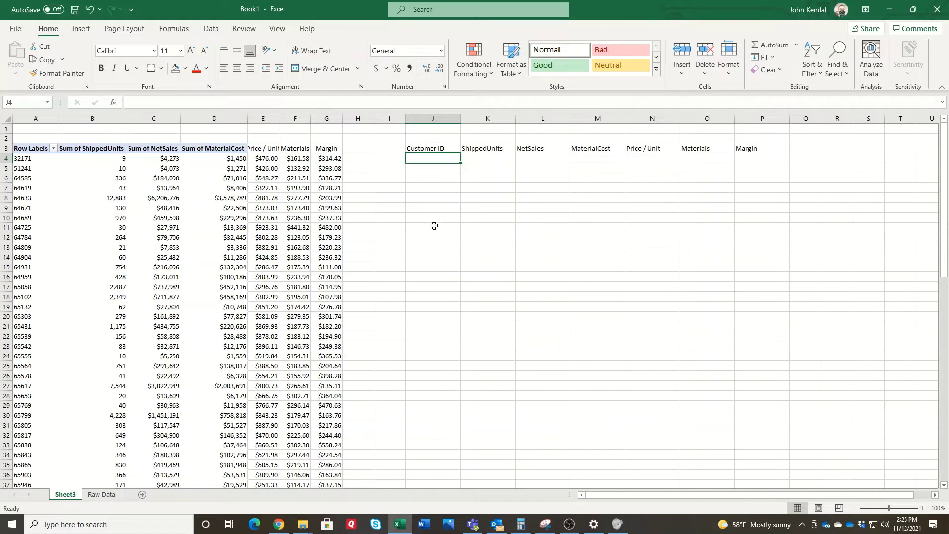
{"action": "left_click", "coordinate": [386, 157]}
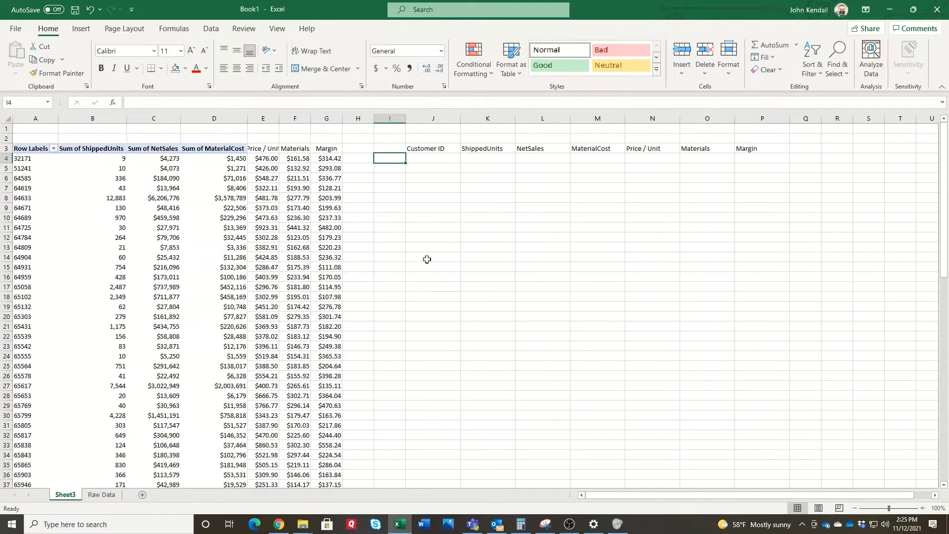
{"action": "type", "text": "1"}
{"action": "key", "text": "Return"}
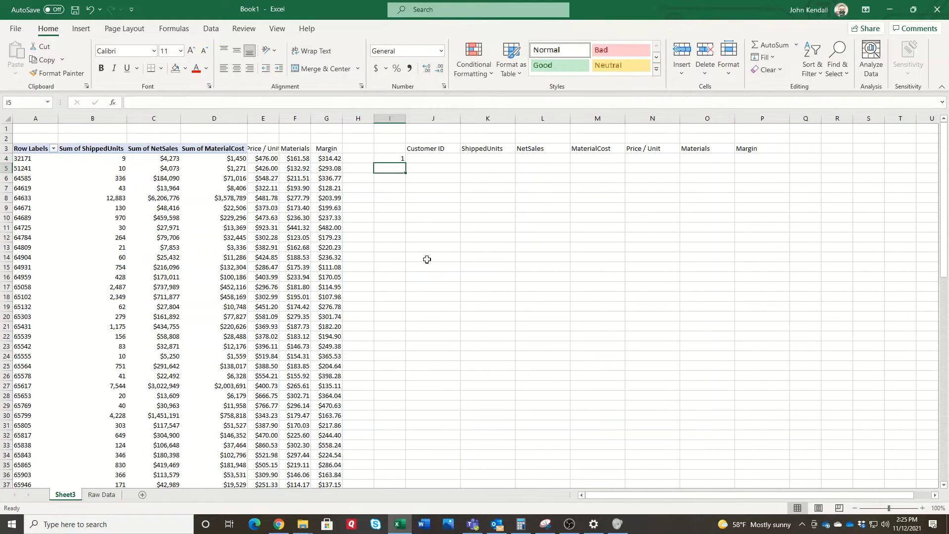
{"action": "type", "text": "+"}
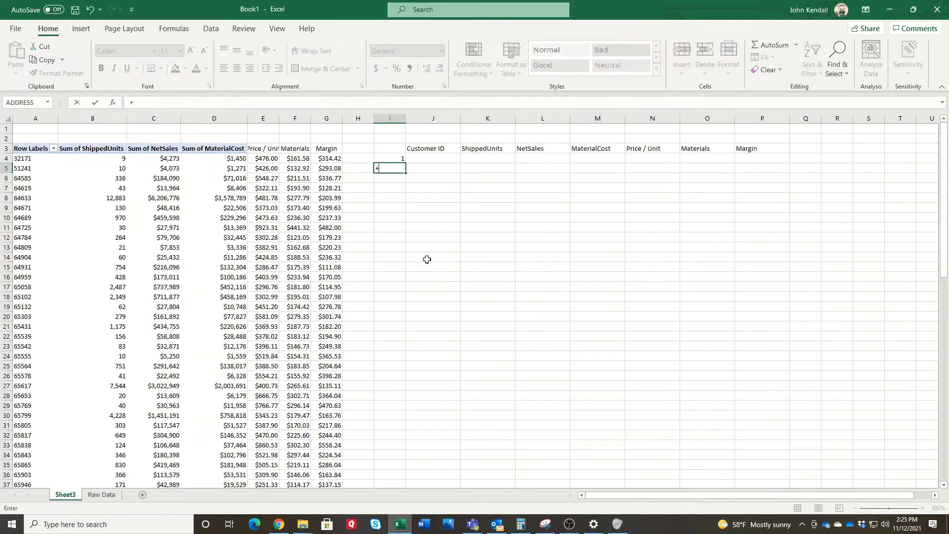
{"action": "key", "text": "Up"}
{"action": "type", "text": "+1"}
{"action": "key", "text": "Return"}
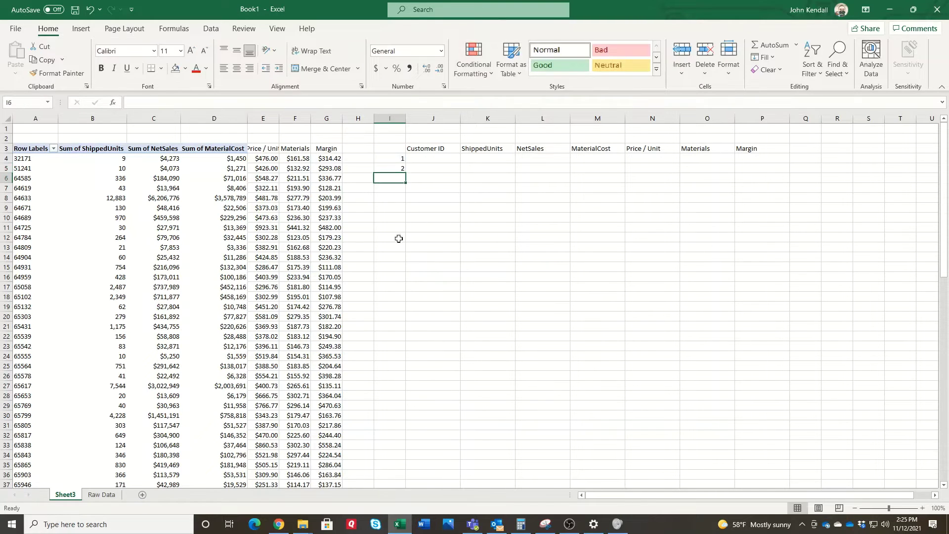
{"action": "left_click", "coordinate": [400, 170]}
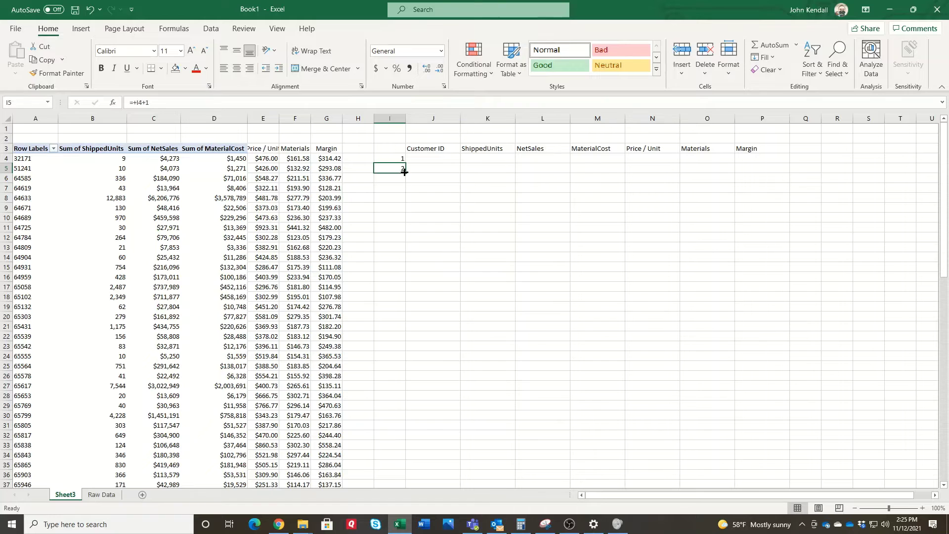
{"action": "left_click_drag", "start_coordinate": [401, 170], "coordinate": [393, 446]}
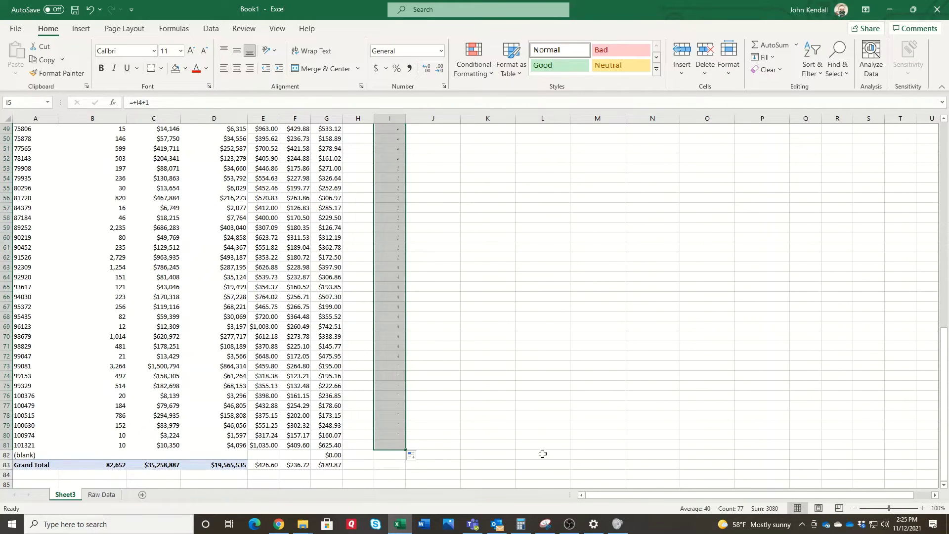
In J4 of Sheet3, return the smallest ID from Raw Data's Unique ID column with =SMALL('Raw Data'!$BN:$BN,1)
{"action": "scroll", "coordinate": [419, 317], "scroll_direction": "up", "scroll_amount": 16}
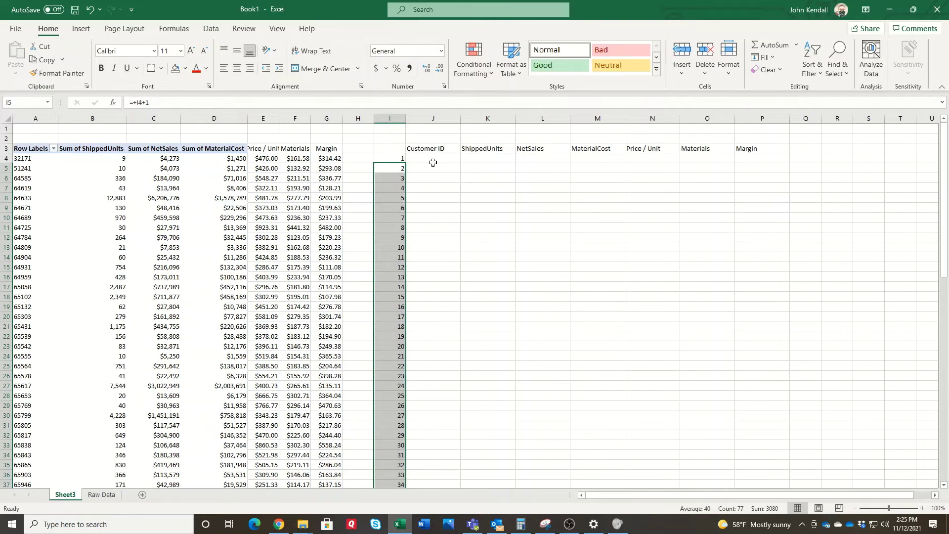
{"action": "left_click", "coordinate": [432, 159]}
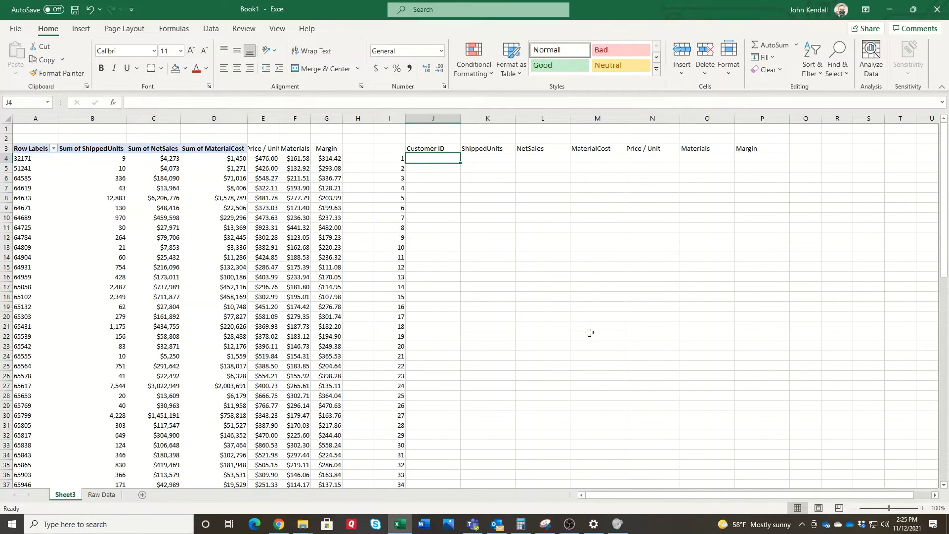
{"action": "left_click", "coordinate": [101, 494]}
{"action": "left_click", "coordinate": [736, 138]}
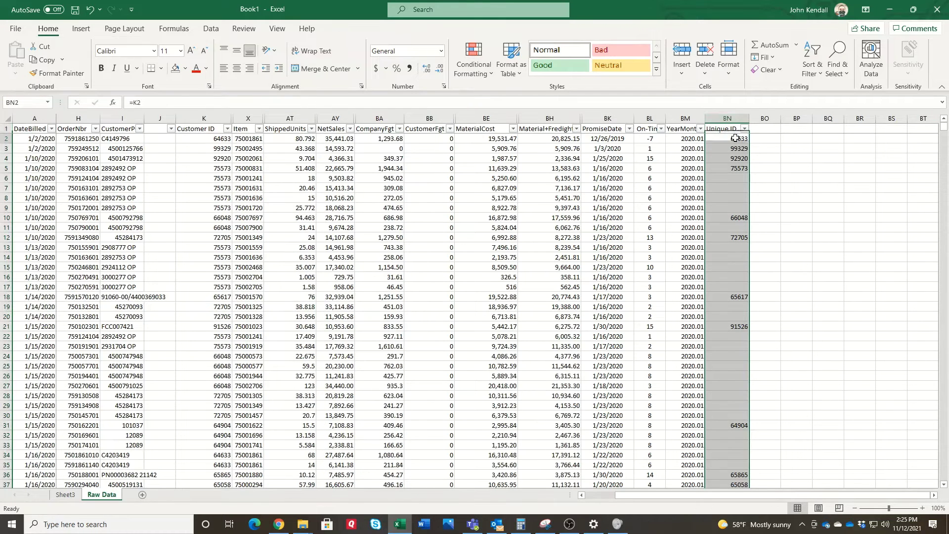
{"action": "left_click", "coordinate": [66, 494]}
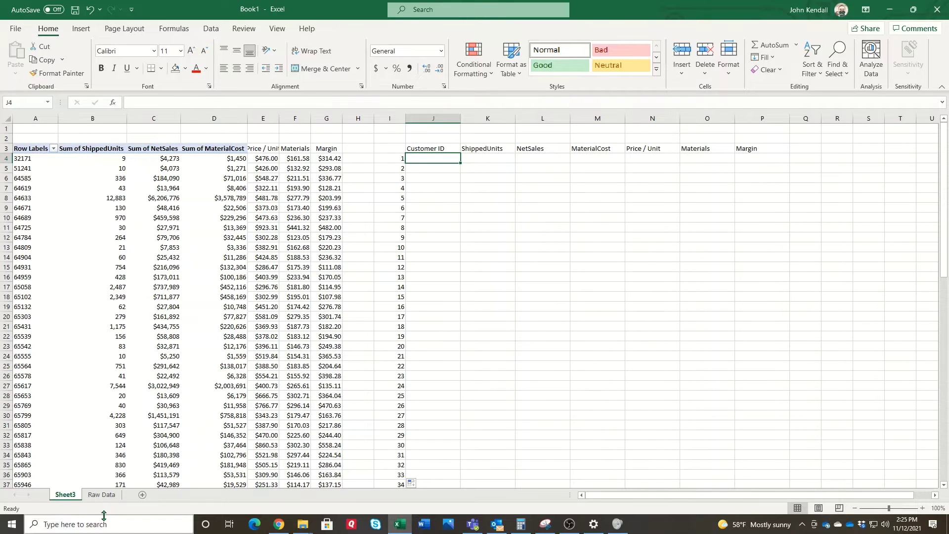
{"action": "left_click", "coordinate": [104, 494]}
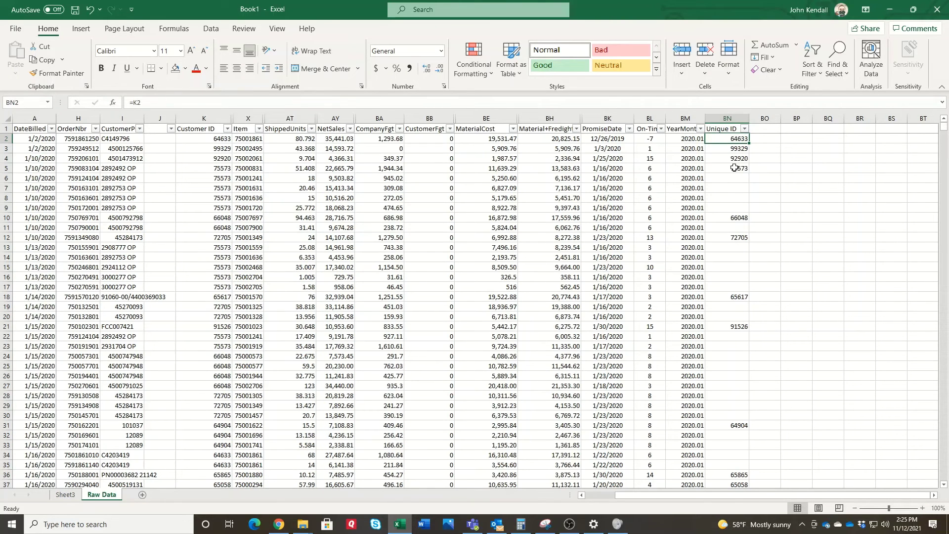
{"action": "left_click", "coordinate": [65, 495]}
{"action": "type", "text": "="}
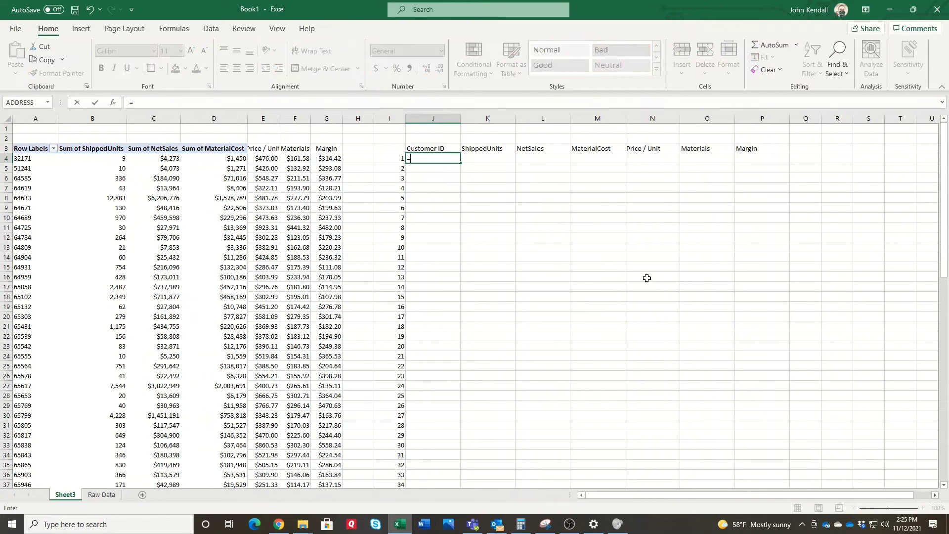
{"action": "type", "text": "small"}
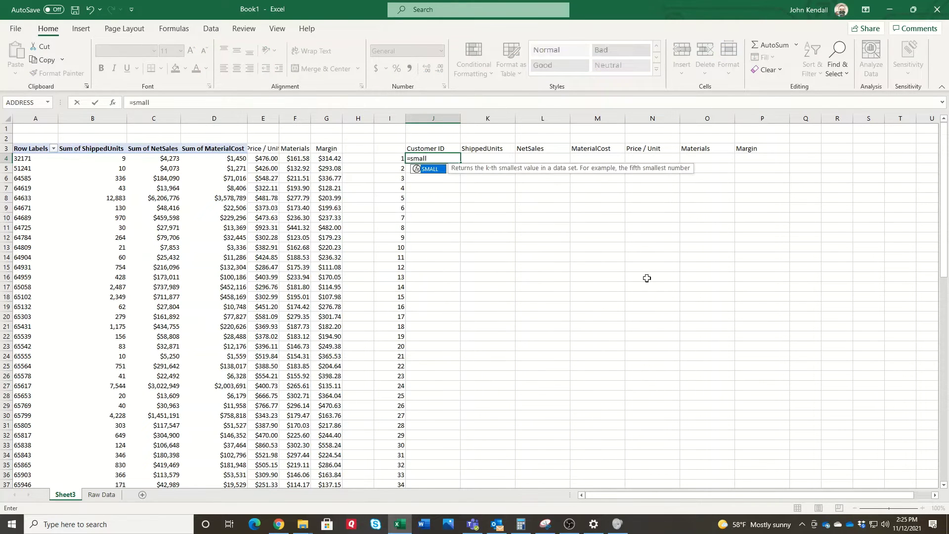
{"action": "type", "text": "("}
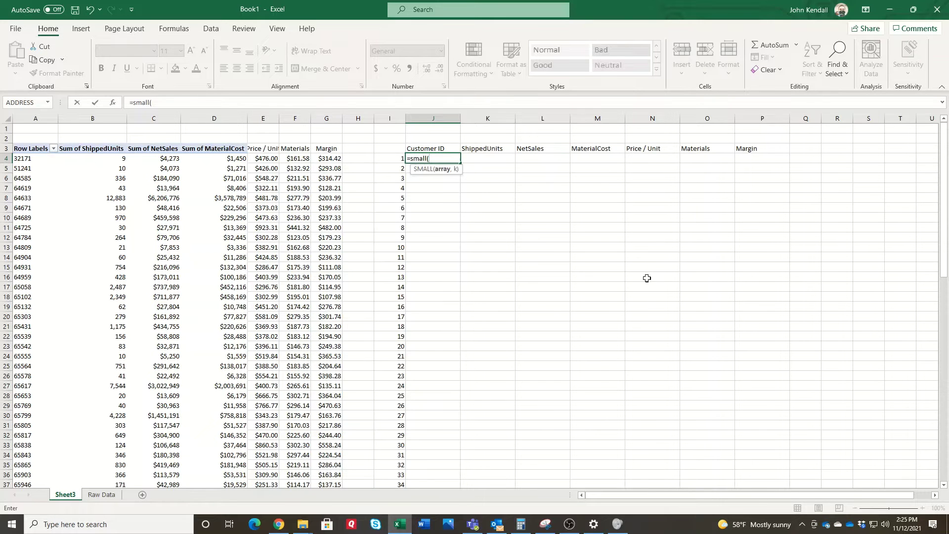
{"action": "left_click", "coordinate": [101, 494]}
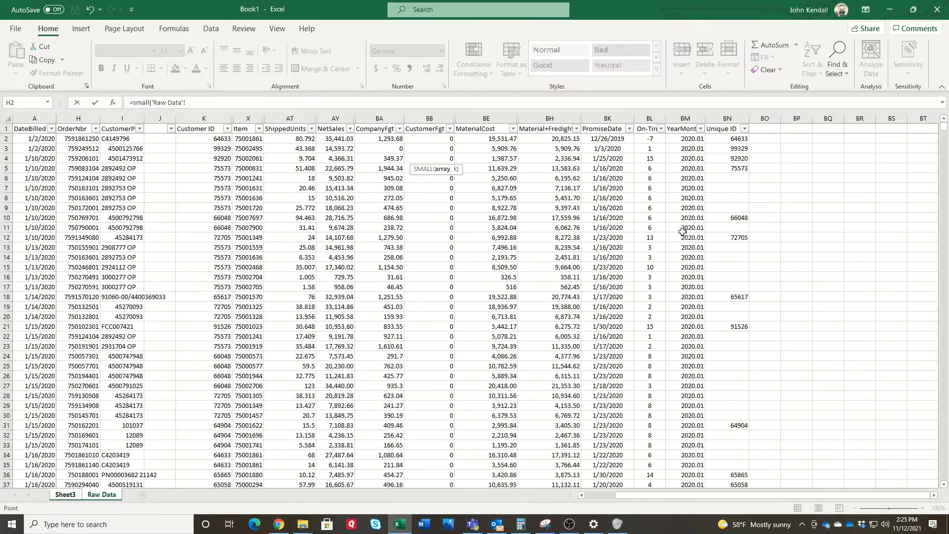
{"action": "left_click", "coordinate": [726, 117]}
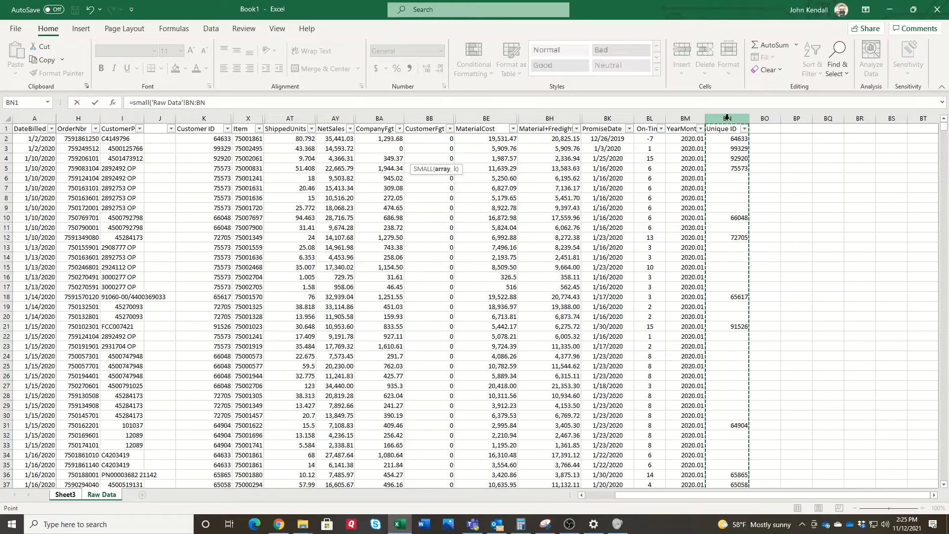
{"action": "key", "text": "F4"}
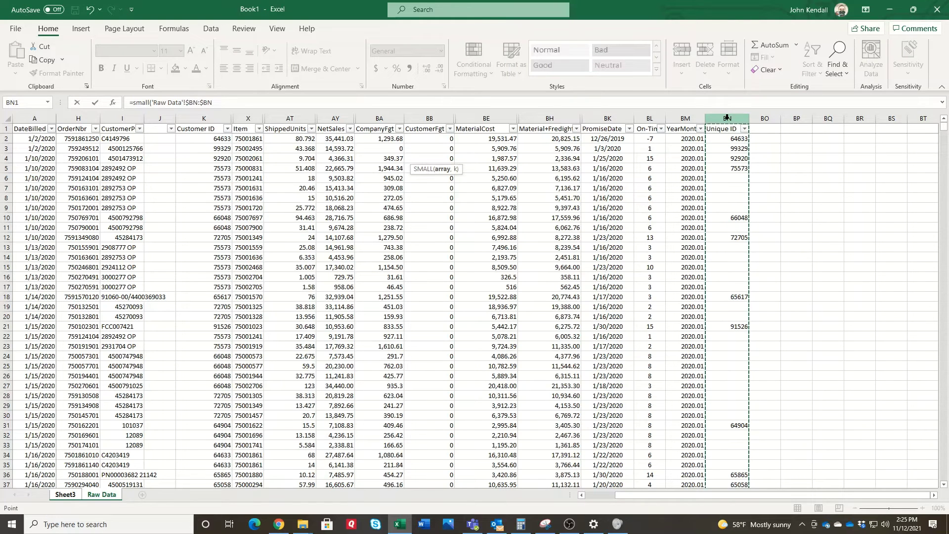
{"action": "type", "text": ",1"}
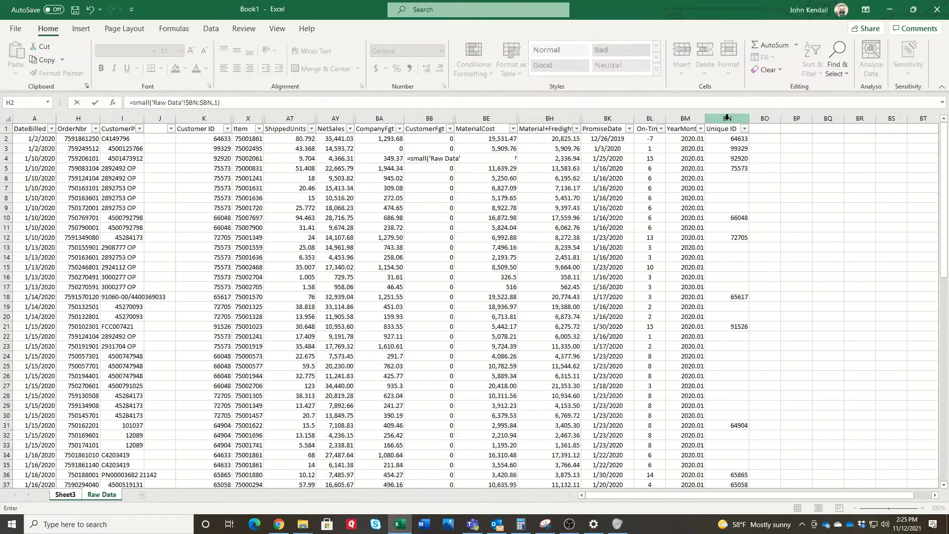
{"action": "key", "text": "Return"}
Replace the fixed k argument in J4's SMALL formula with the row number in I4
{"action": "left_click", "coordinate": [454, 159]}
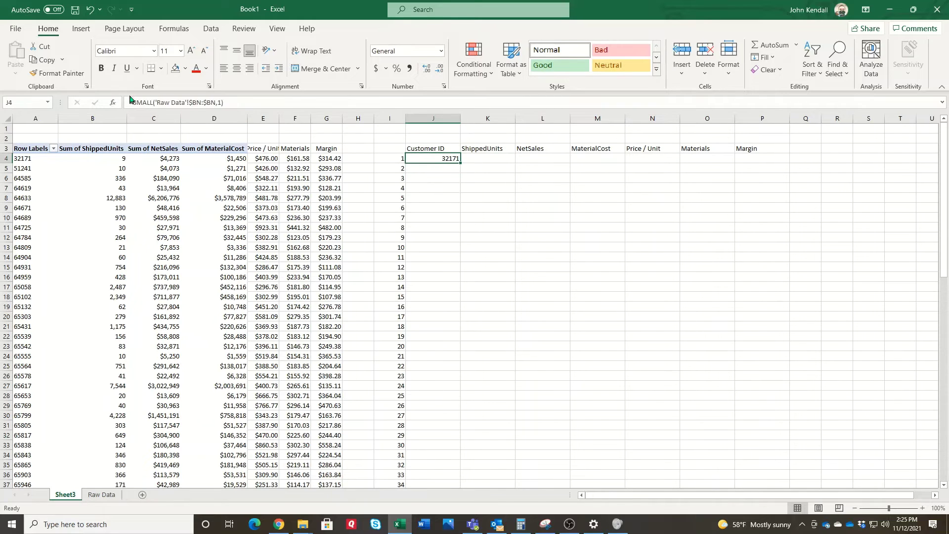
{"action": "double_click", "coordinate": [219, 102]}
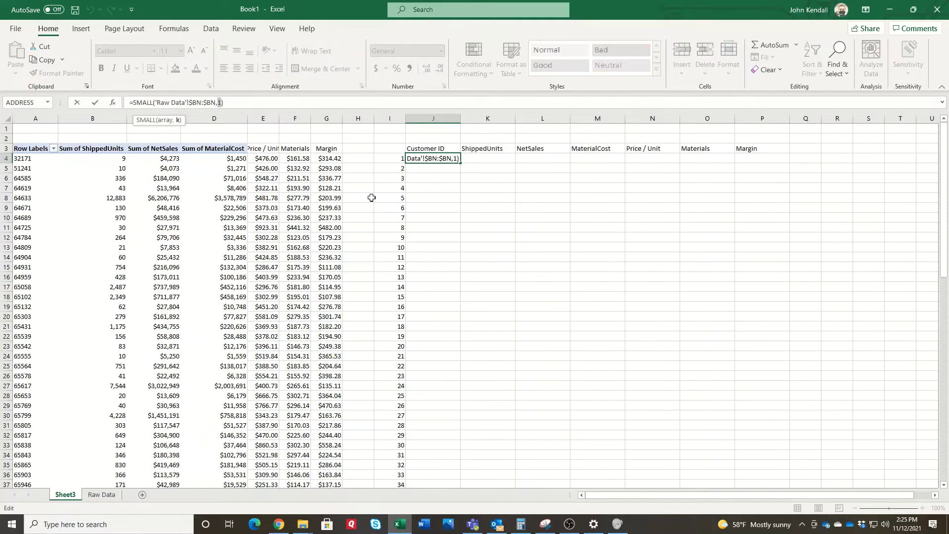
{"action": "left_click", "coordinate": [385, 160]}
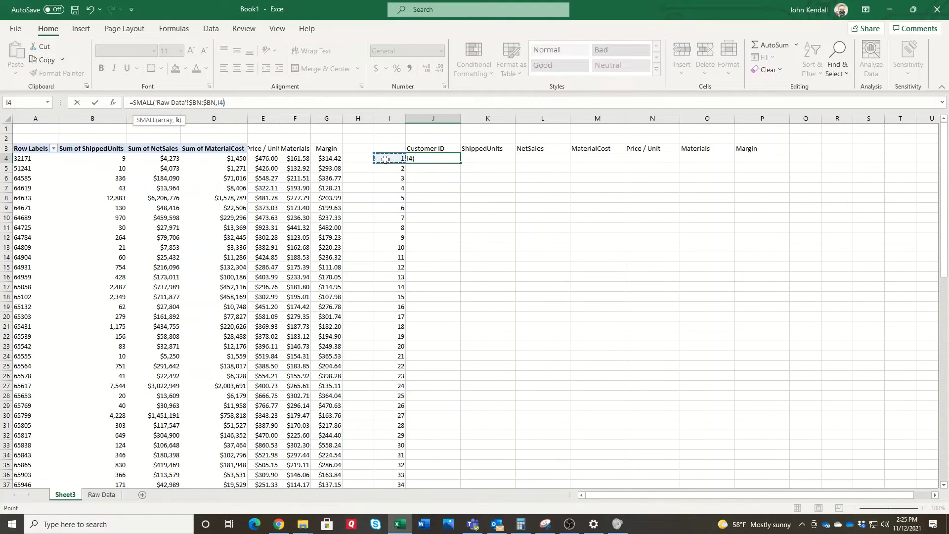
{"action": "key", "text": "Return"}
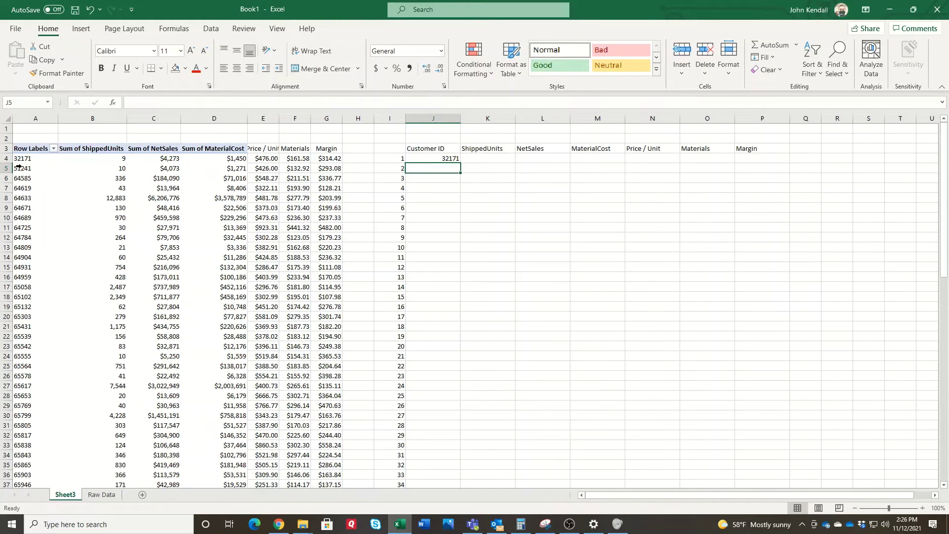
Fill J4's SMALL formula down the Customer ID column to J81
{"action": "left_click", "coordinate": [455, 157]}
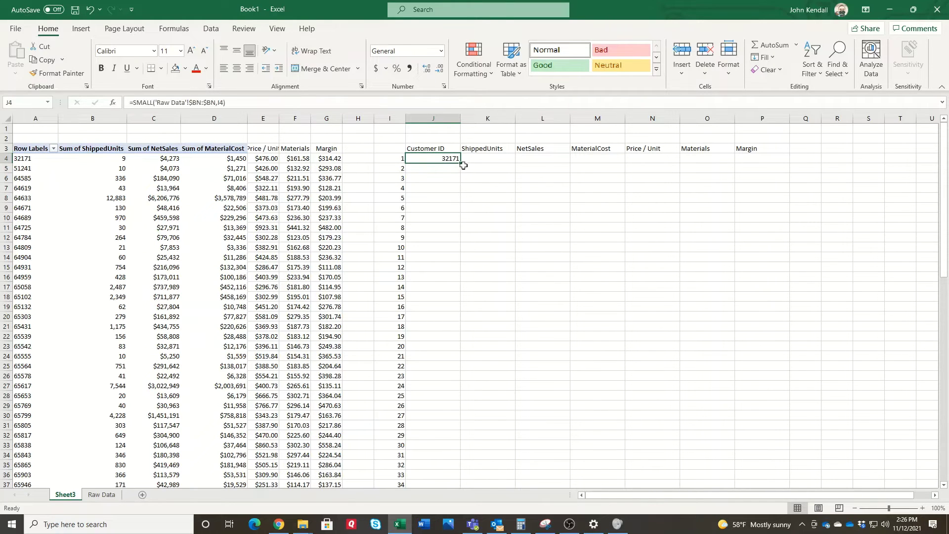
{"action": "double_click", "coordinate": [461, 164]}
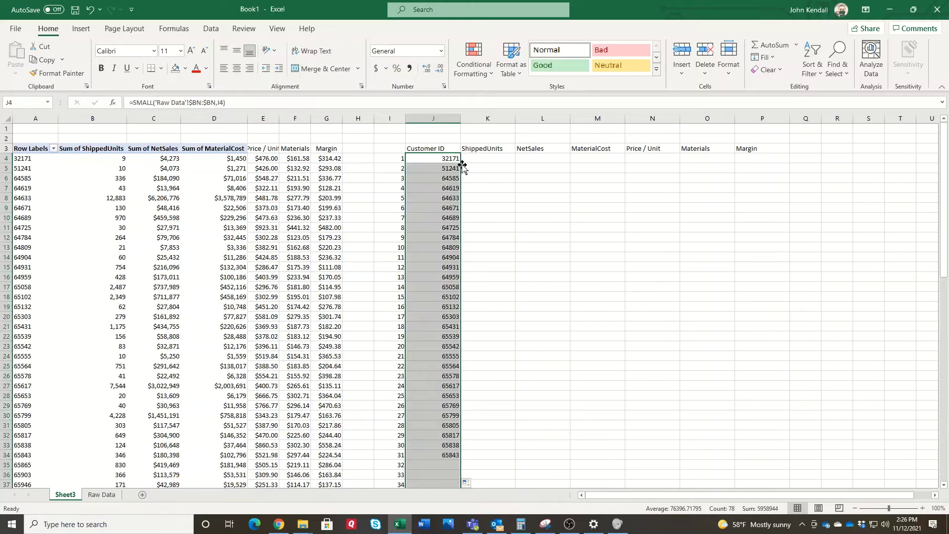
{"action": "scroll", "coordinate": [459, 257], "scroll_direction": "down", "scroll_amount": 13}
{"action": "scroll", "coordinate": [459, 257], "scroll_direction": "down", "scroll_amount": 6}
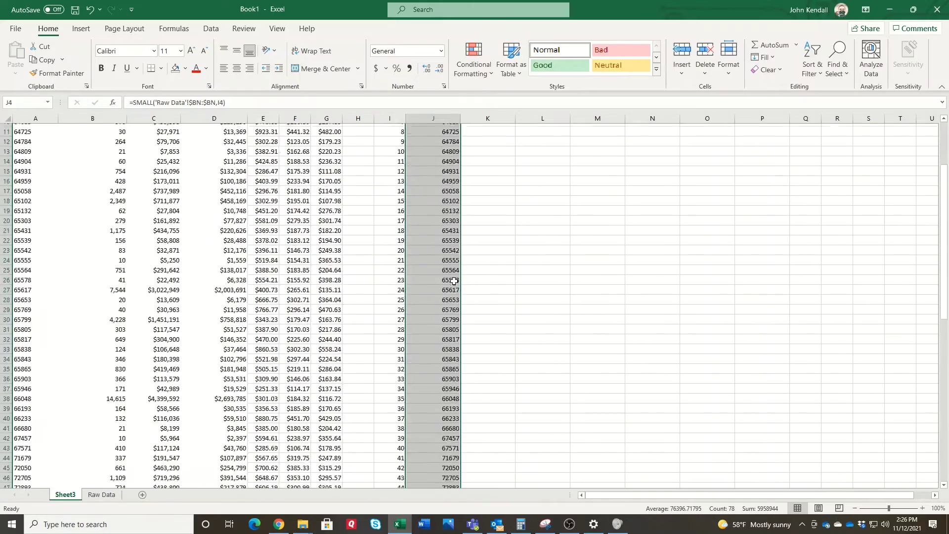
Extend the row numbers and Customer ID formulas to row 83, and clear the extra cells I82:J83
{"action": "left_click_drag", "start_coordinate": [402, 326], "coordinate": [461, 350]}
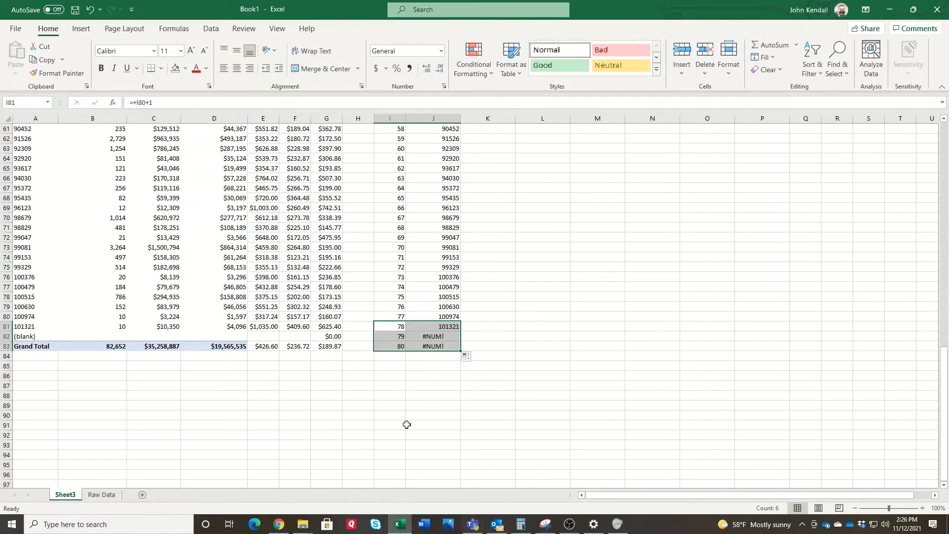
{"action": "left_click_drag", "start_coordinate": [461, 346], "coordinate": [431, 347]}
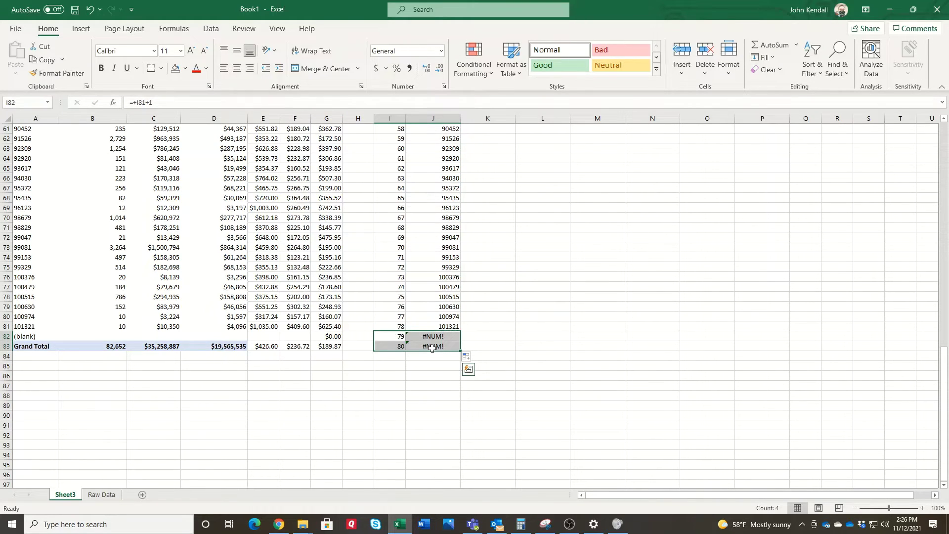
{"action": "key", "text": "Delete"}
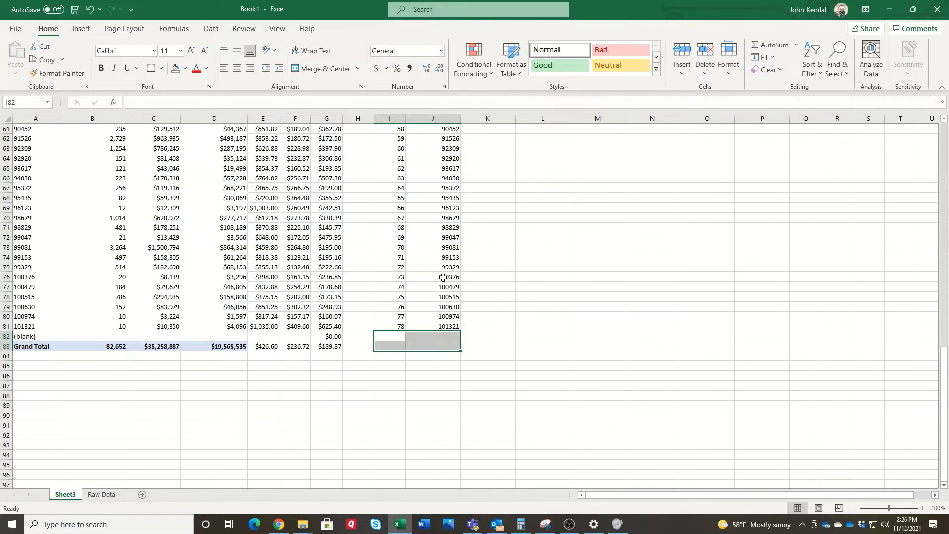
Sort the PivotTable's customer row labels in descending order (Z to A)
{"action": "scroll", "coordinate": [444, 277], "scroll_direction": "up", "scroll_amount": 4}
{"action": "scroll", "coordinate": [382, 199], "scroll_direction": "up", "scroll_amount": 2}
{"action": "scroll", "coordinate": [382, 199], "scroll_direction": "up", "scroll_amount": 4}
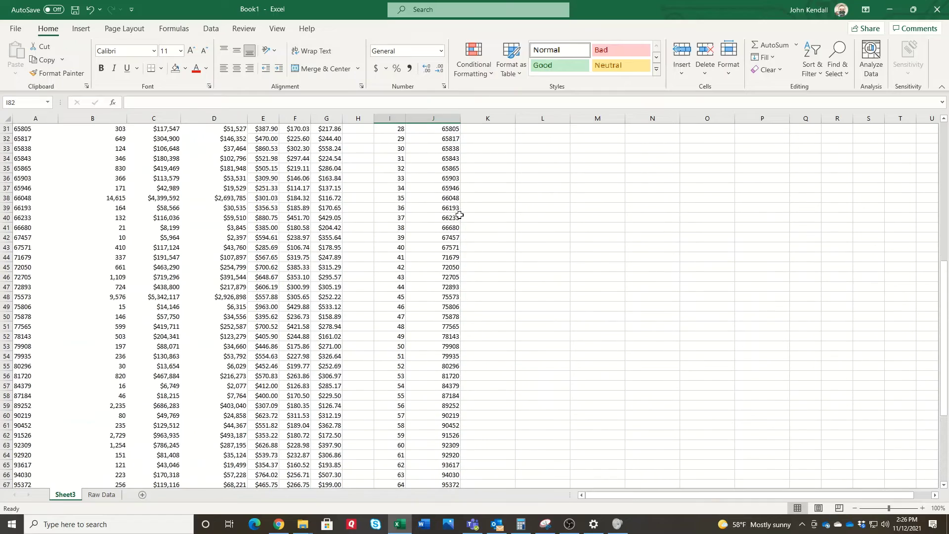
{"action": "scroll", "coordinate": [21, 216], "scroll_direction": "up", "scroll_amount": 4}
{"action": "left_click", "coordinate": [22, 217]}
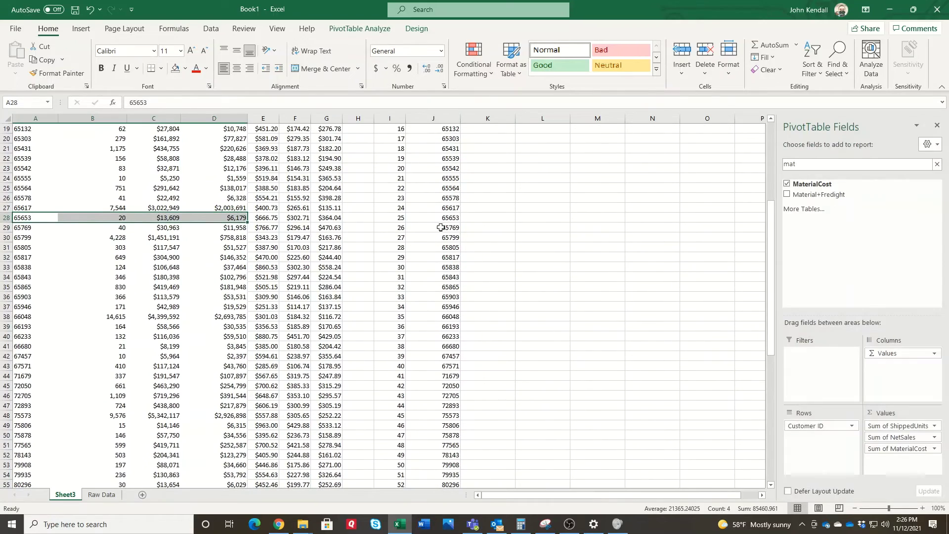
{"action": "scroll", "coordinate": [450, 179], "scroll_direction": "up", "scroll_amount": 6}
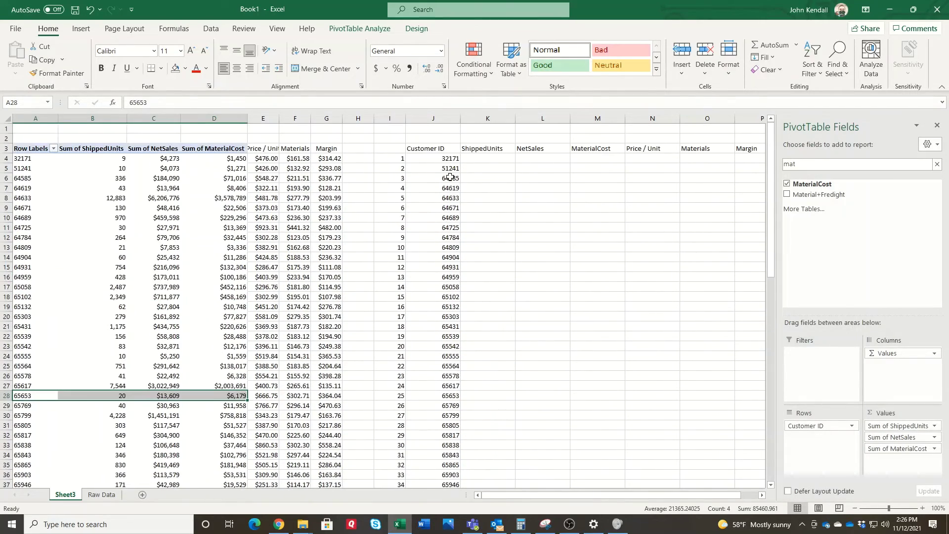
{"action": "right_click", "coordinate": [30, 160]}
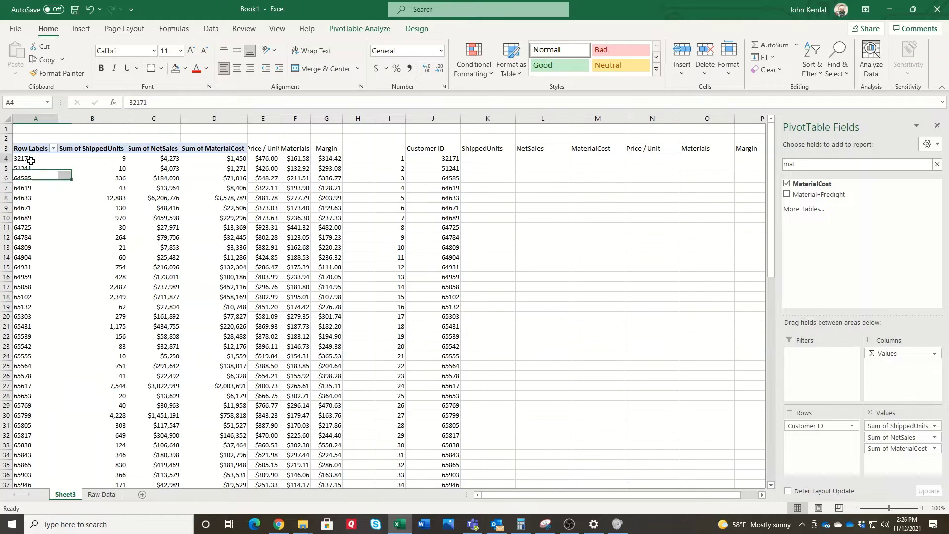
{"action": "mouse_move", "coordinate": [102, 216]}
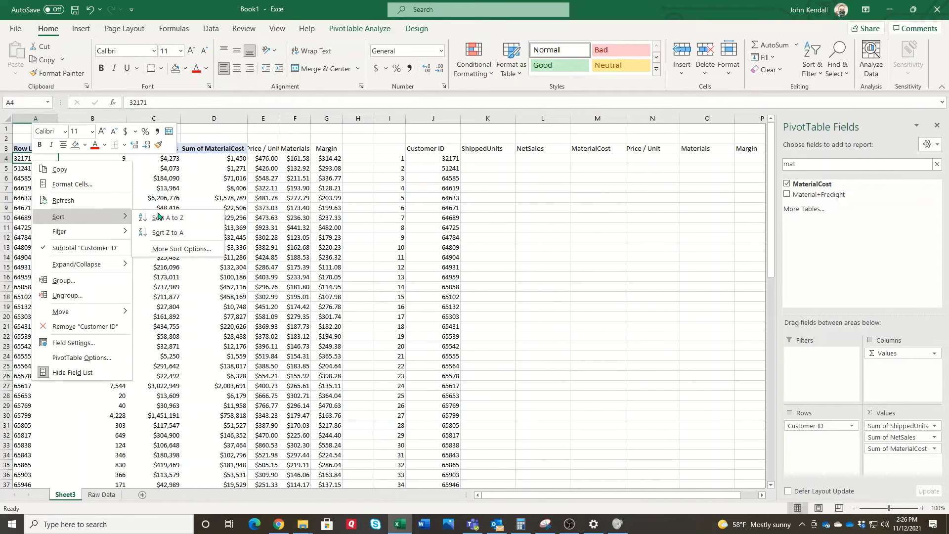
{"action": "left_click", "coordinate": [193, 234]}
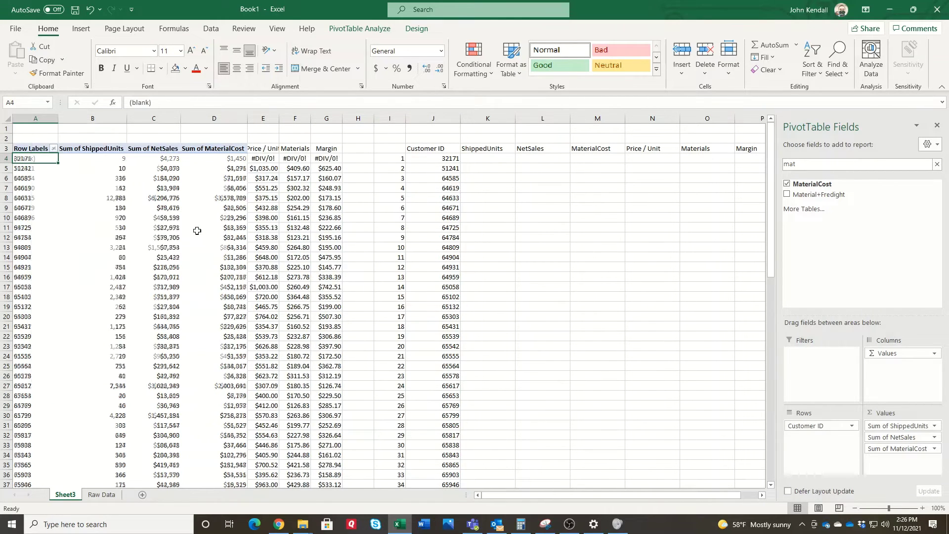
Change J4's function to LARGE so it reads =LARGE('Raw Data'!$BN:$BN,I4), and fill it down to J81
{"action": "left_click", "coordinate": [433, 158]}
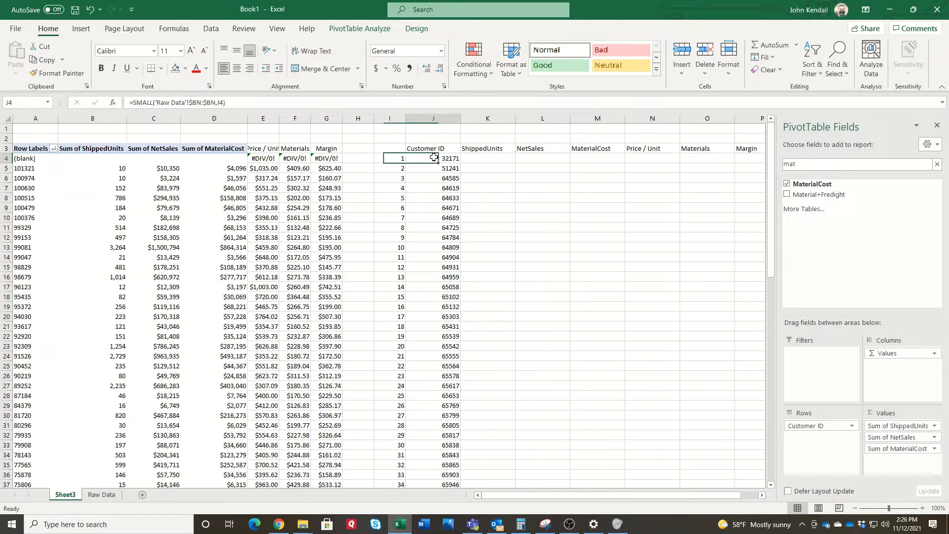
{"action": "double_click", "coordinate": [143, 101]}
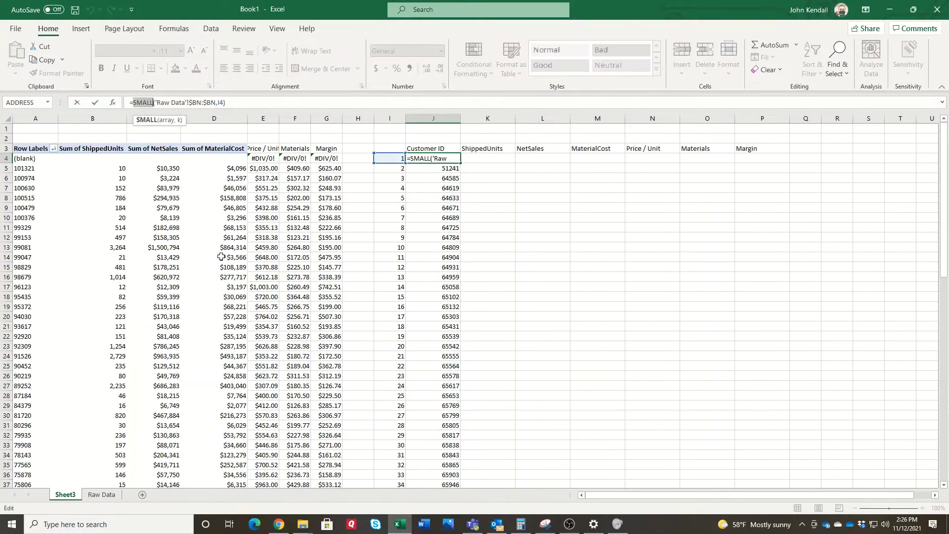
{"action": "type", "text": "large"}
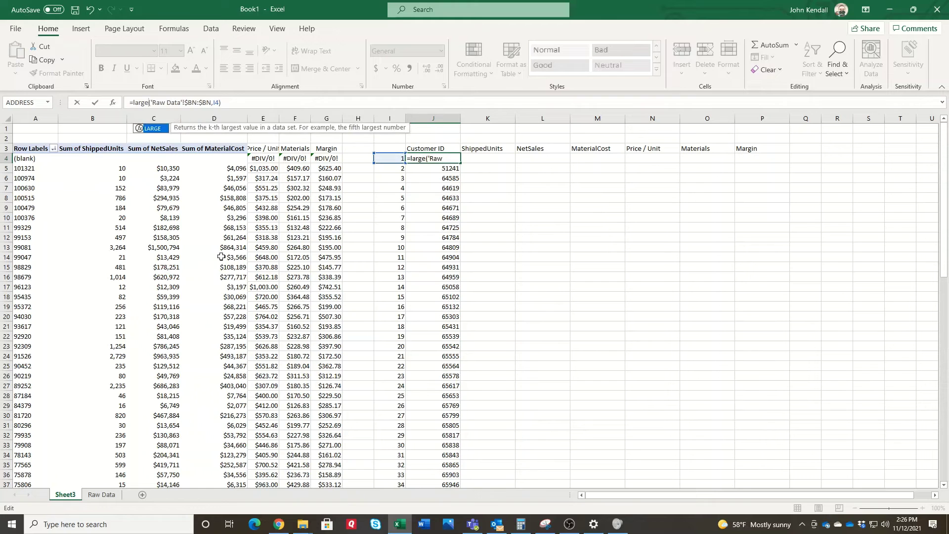
{"action": "key", "text": "Return"}
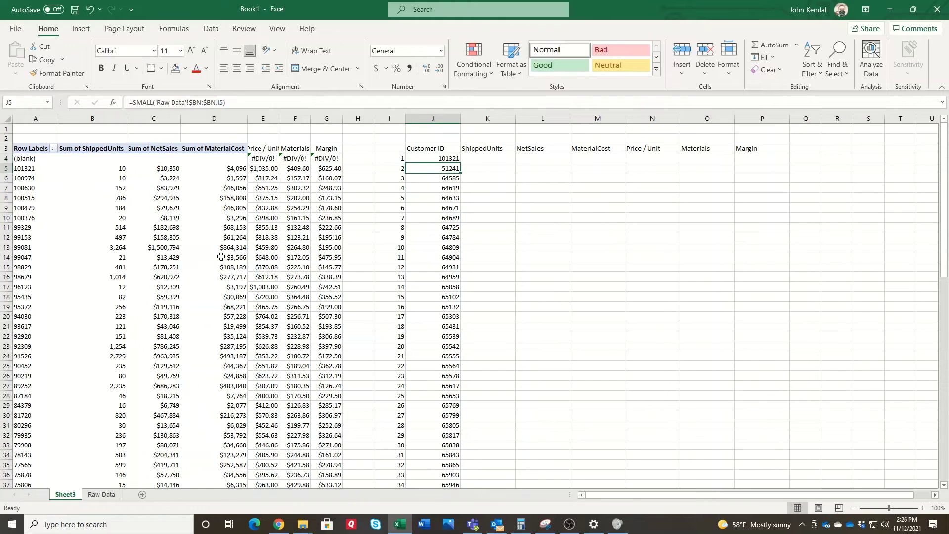
{"action": "left_click", "coordinate": [446, 158]}
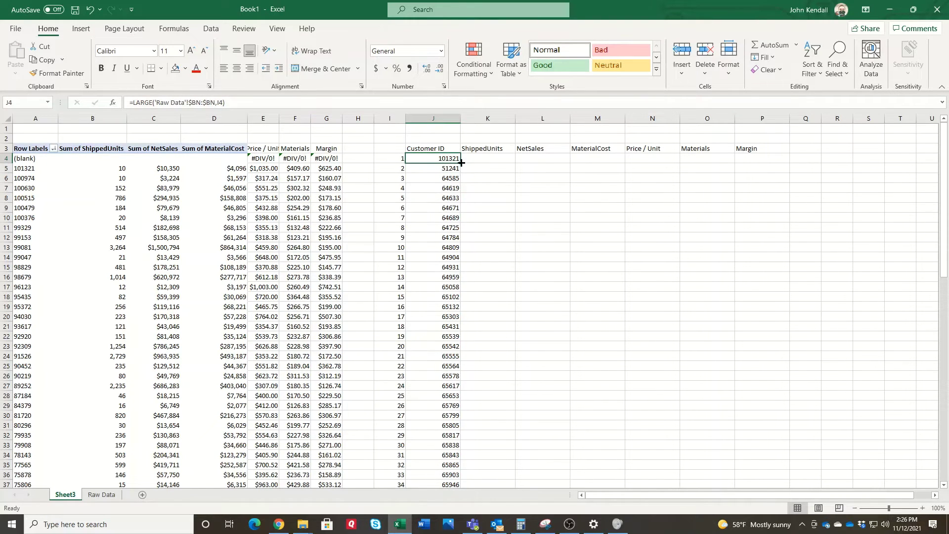
{"action": "double_click", "coordinate": [462, 163]}
{"action": "scroll", "coordinate": [453, 360], "scroll_direction": "down", "scroll_amount": 1}
{"action": "scroll", "coordinate": [452, 359], "scroll_direction": "down", "scroll_amount": 15}
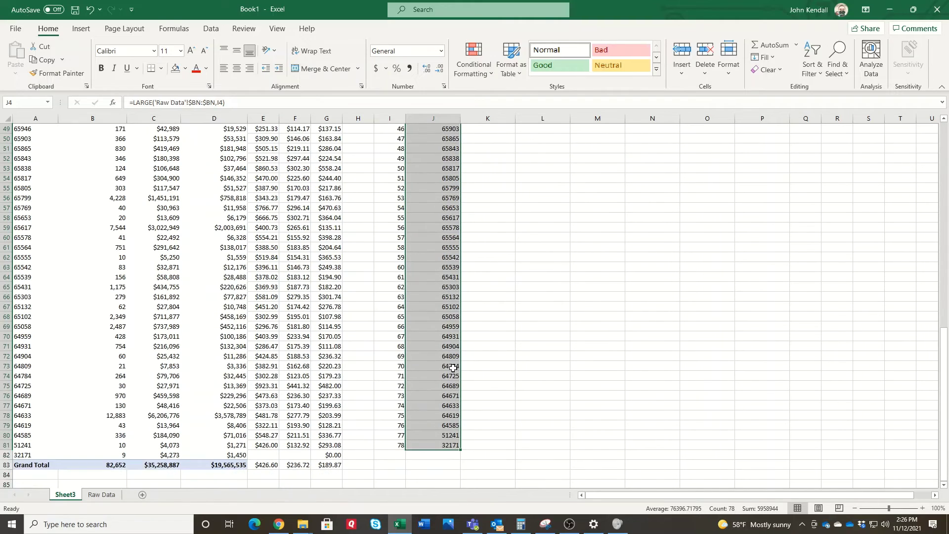
{"action": "scroll", "coordinate": [474, 435], "scroll_direction": "up", "scroll_amount": 16}
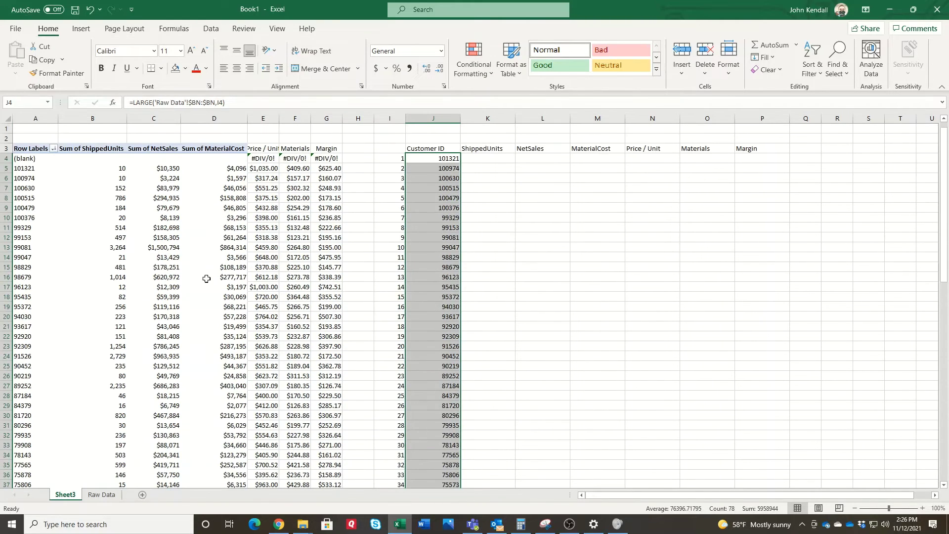
Filter the (blank) item out of the PivotTable's row labels and compare its customers with the Customer ID list
{"action": "left_click", "coordinate": [54, 148]}
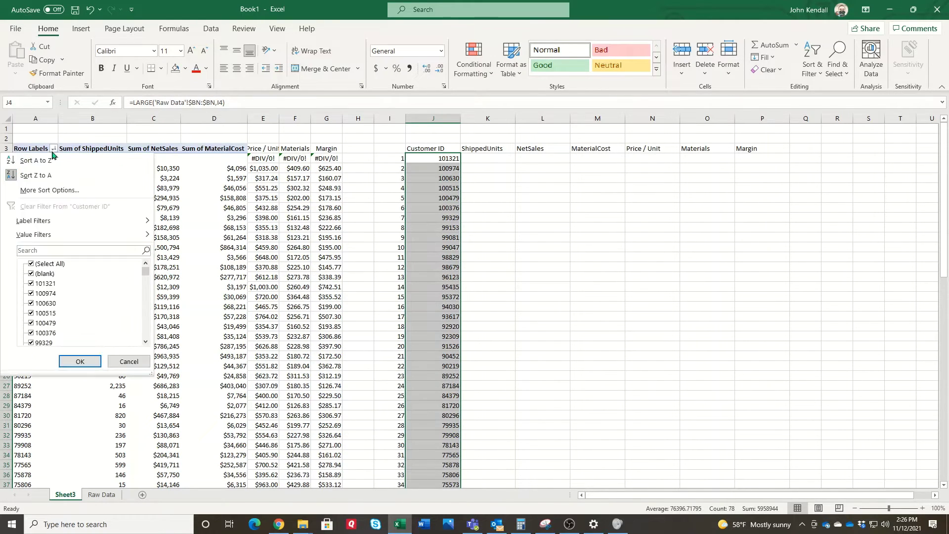
{"action": "left_click", "coordinate": [30, 274]}
{"action": "left_click", "coordinate": [90, 363]}
{"action": "scroll", "coordinate": [315, 308], "scroll_direction": "down", "scroll_amount": 4}
{"action": "scroll", "coordinate": [315, 308], "scroll_direction": "down", "scroll_amount": 14}
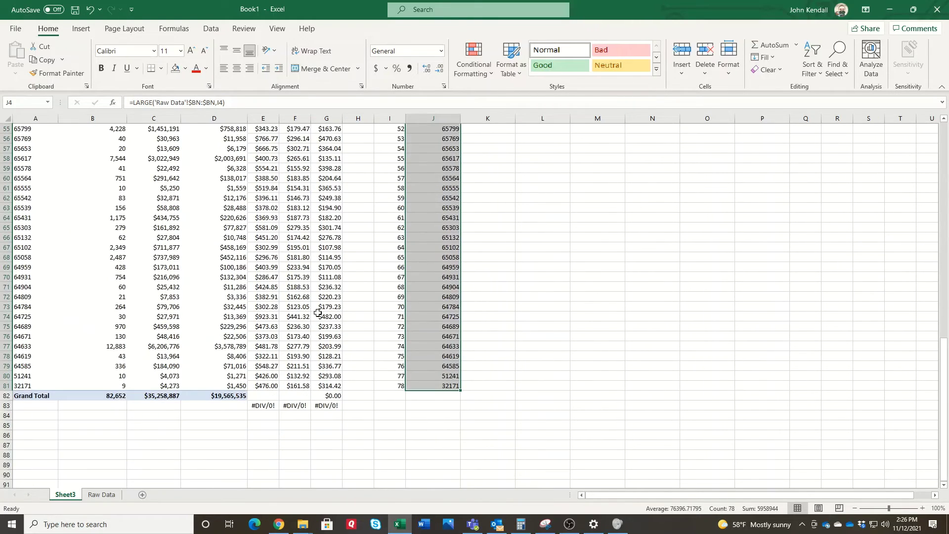
{"action": "scroll", "coordinate": [318, 313], "scroll_direction": "up", "scroll_amount": 18}
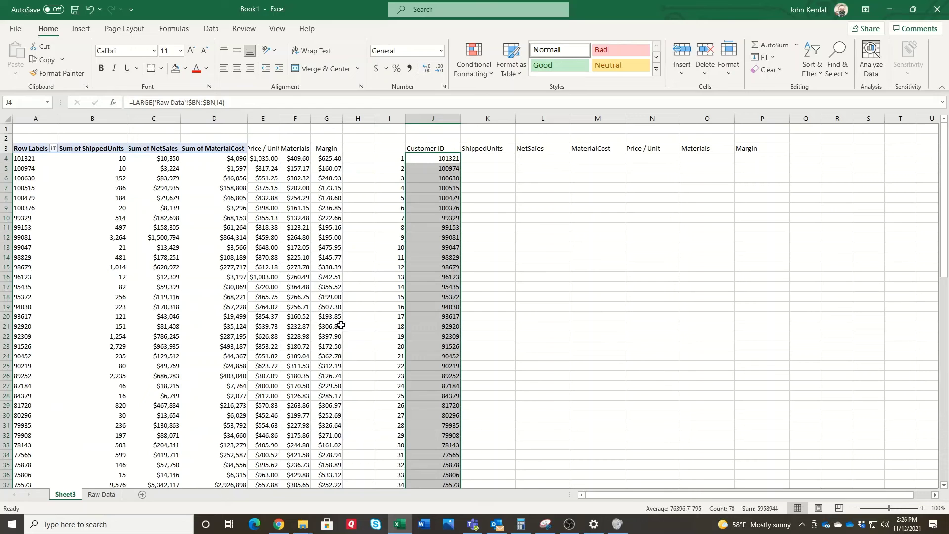
{"action": "left_click", "coordinate": [423, 166]}
{"action": "left_click", "coordinate": [429, 238]}
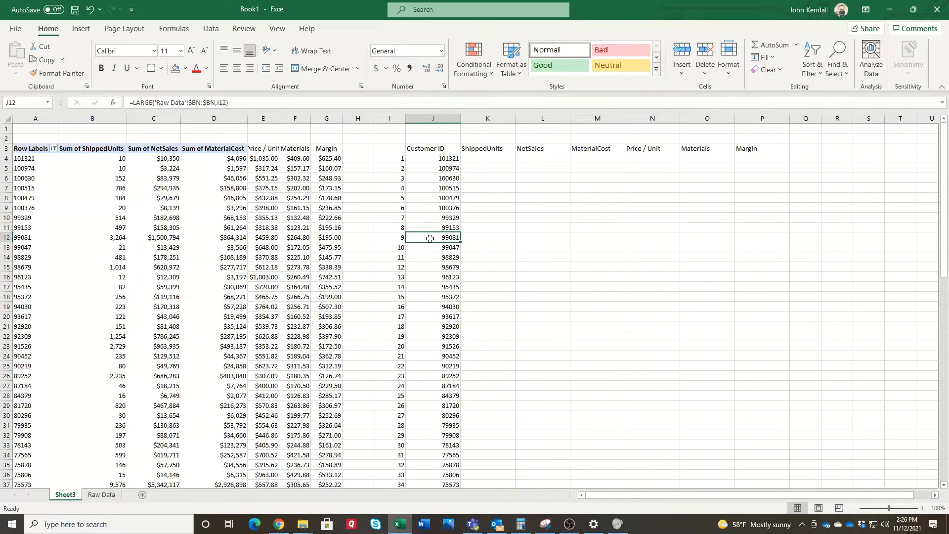
Start a SUMIF formula in K4 with Raw Data's Customer ID column as the absolute range 'Raw Data'!$K:$K
{"action": "left_click", "coordinate": [486, 158]}
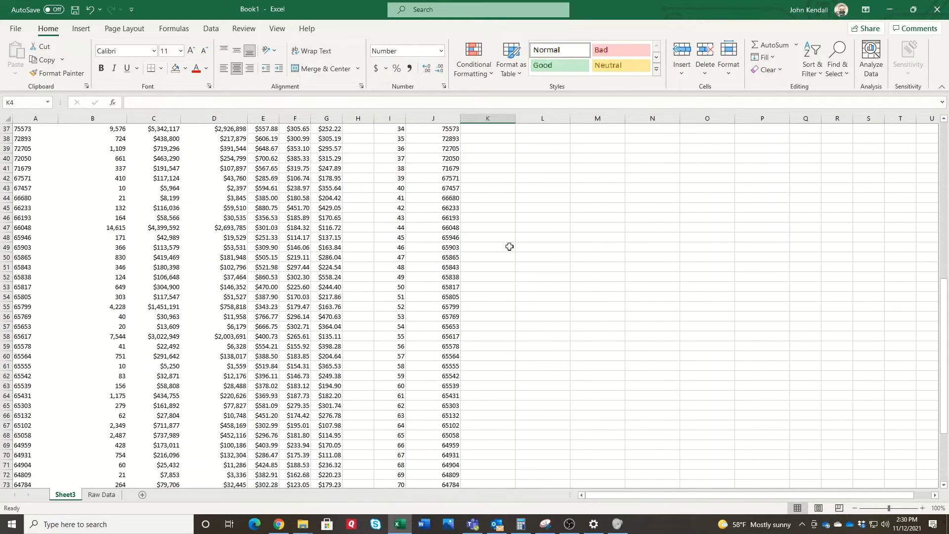
{"action": "scroll", "coordinate": [509, 246], "scroll_direction": "up", "scroll_amount": 12}
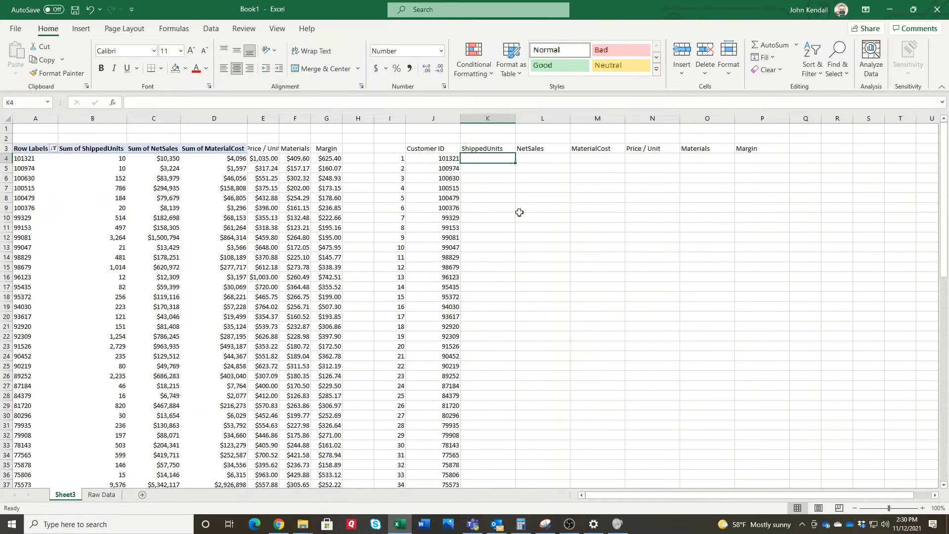
{"action": "type", "text": "="}
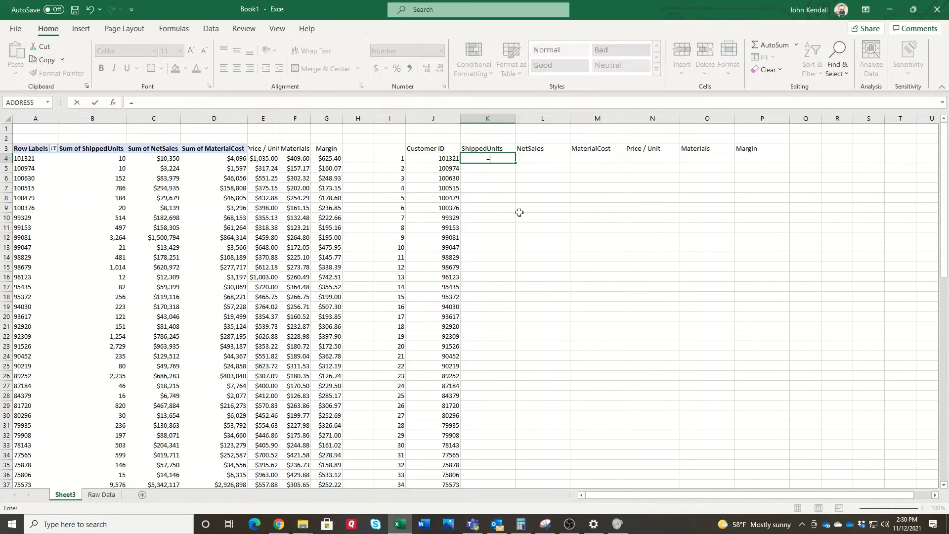
{"action": "type", "text": "sumif()"}
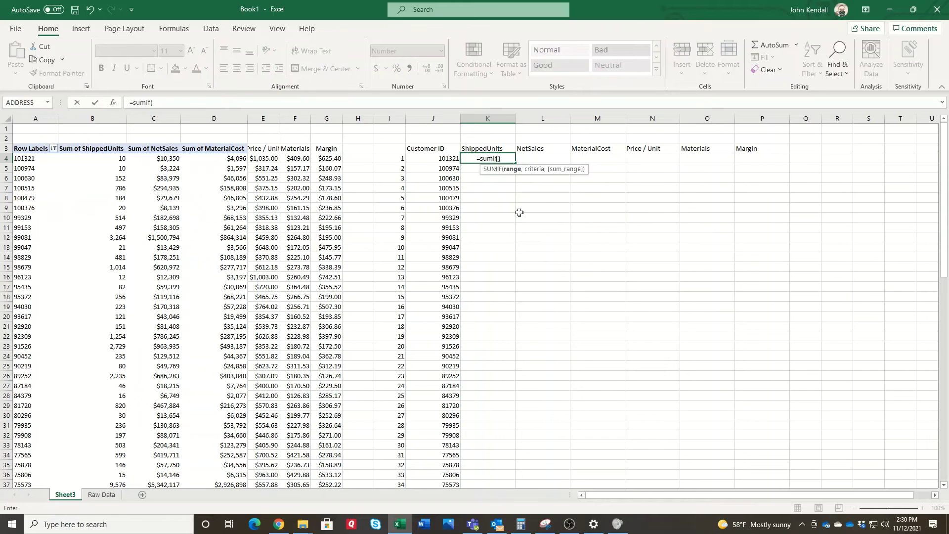
{"action": "left_click", "coordinate": [114, 105]}
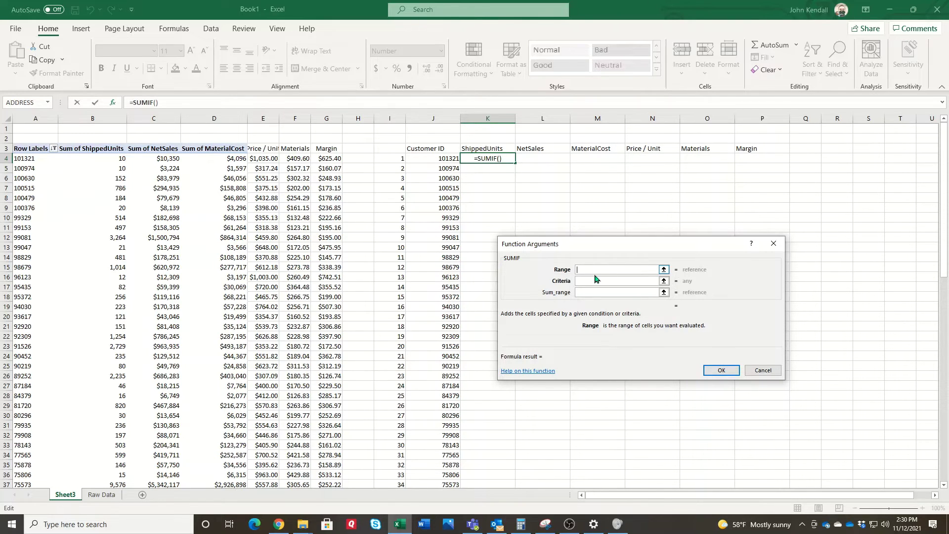
{"action": "left_click", "coordinate": [101, 494]}
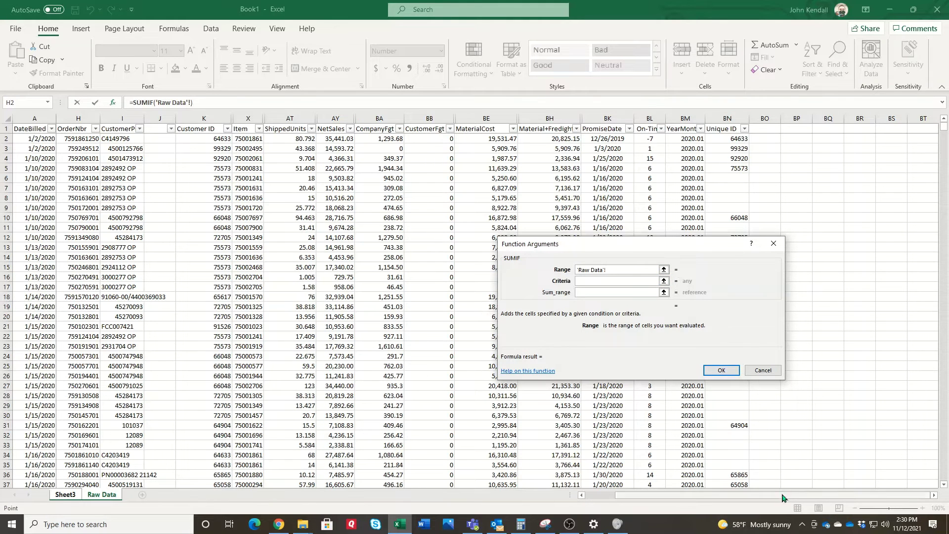
{"action": "left_click_drag", "start_coordinate": [784, 498], "coordinate": [674, 502]}
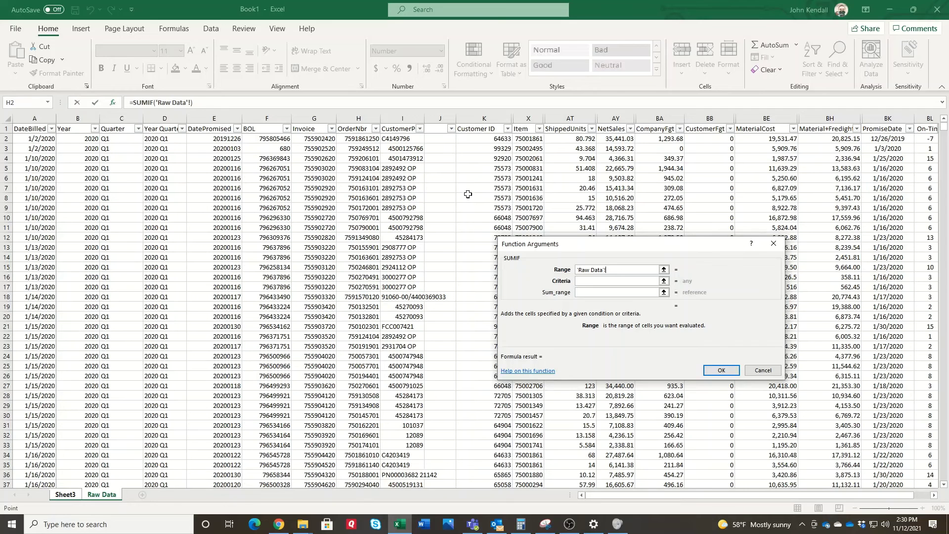
{"action": "left_click", "coordinate": [483, 118]}
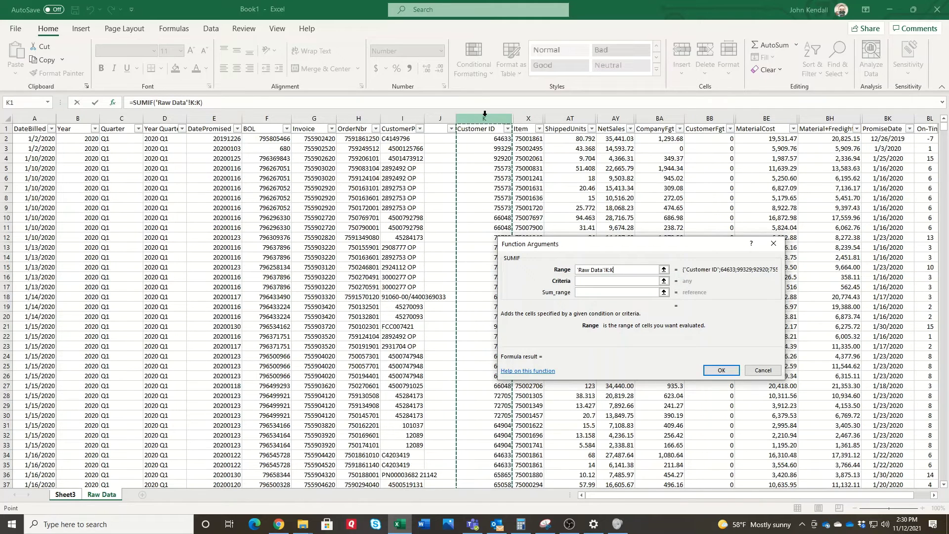
{"action": "key", "text": "F4"}
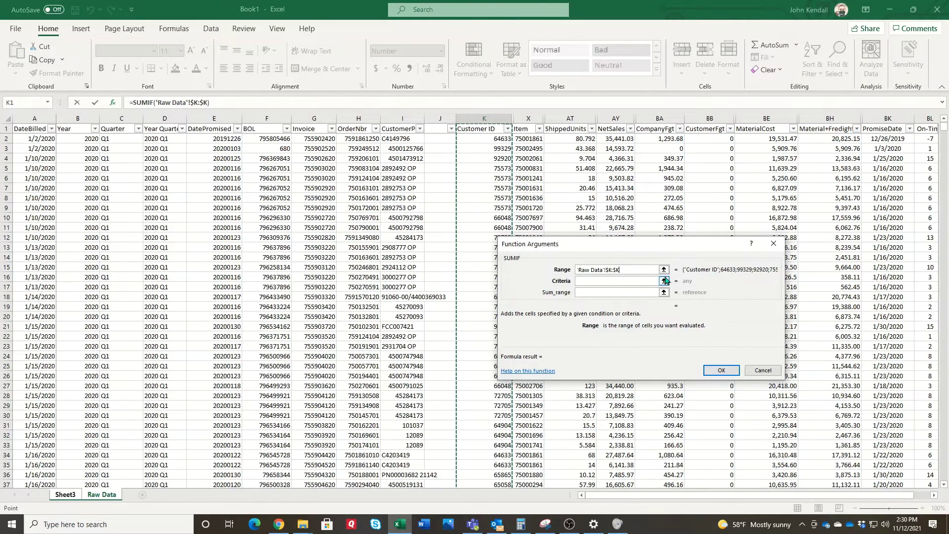
Set the SUMIF criteria to the Customer ID in J4, locking only its column as $J4
{"action": "left_click", "coordinate": [638, 280]}
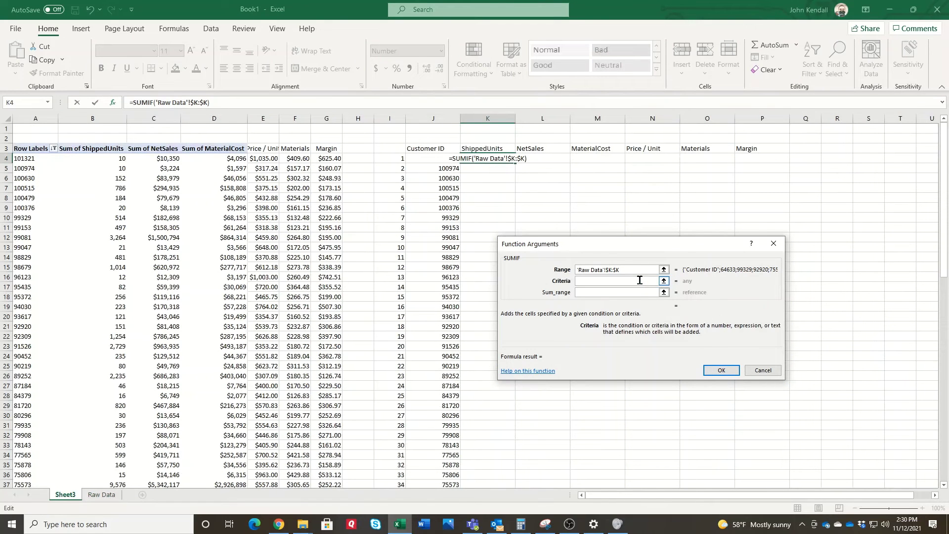
{"action": "left_click", "coordinate": [428, 170]}
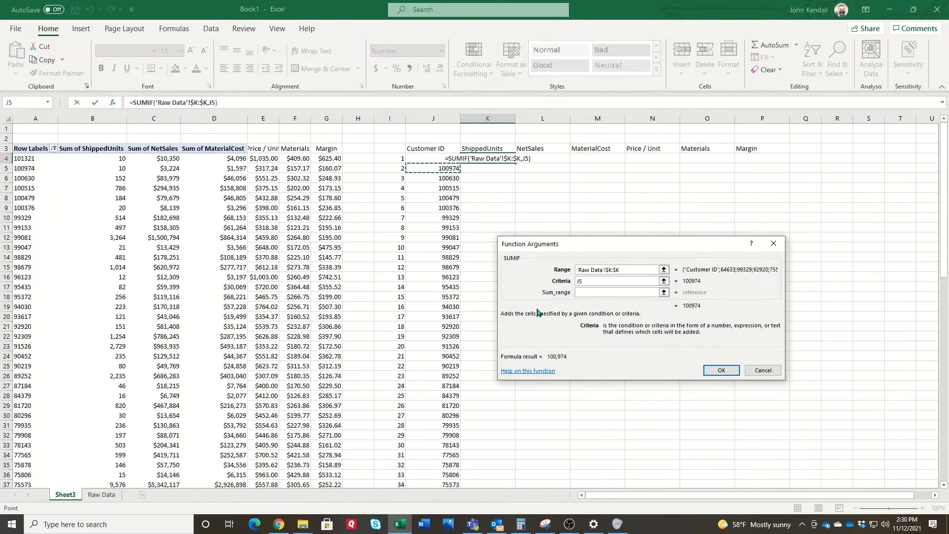
{"action": "key", "text": "Up"}
{"action": "key", "text": "F4"}
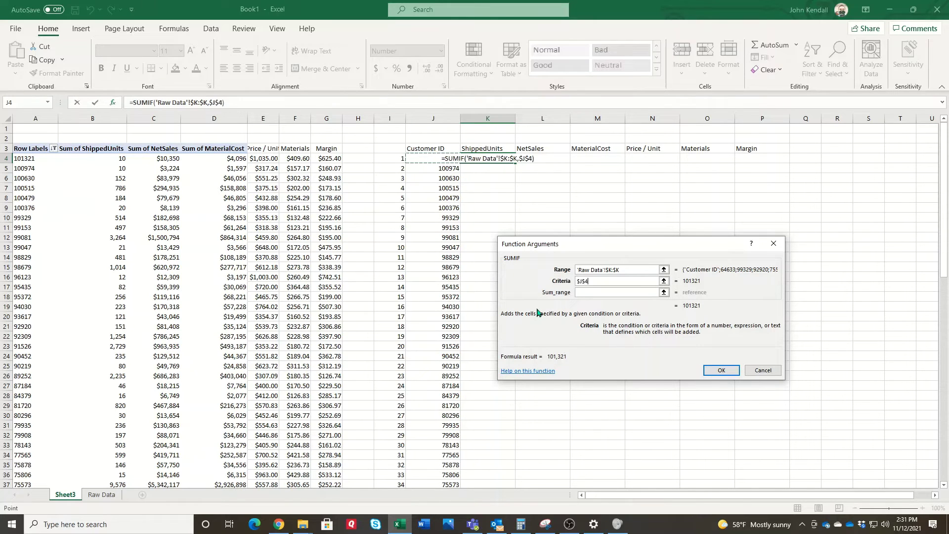
{"action": "key", "text": "F4"}
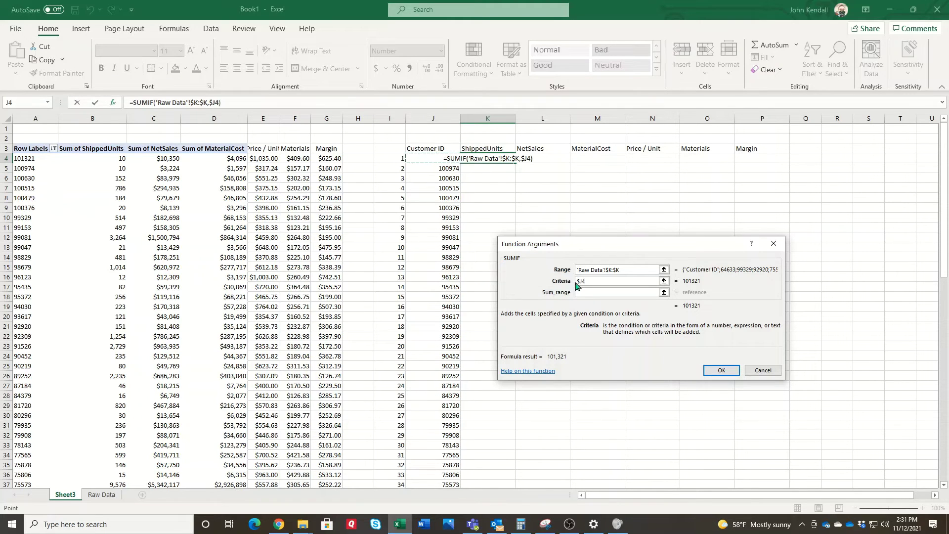
Complete K4's SUMIF with Raw Data's ShippedUnits column, 'Raw Data'!$AT:$AT, as sum range and fill it down to K81
{"action": "key", "text": "Tab"}
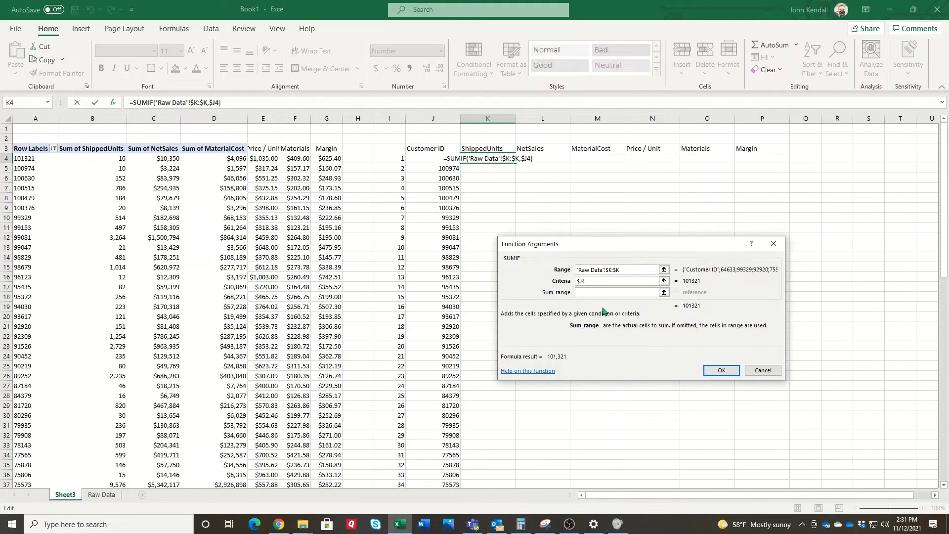
{"action": "left_click", "coordinate": [101, 494]}
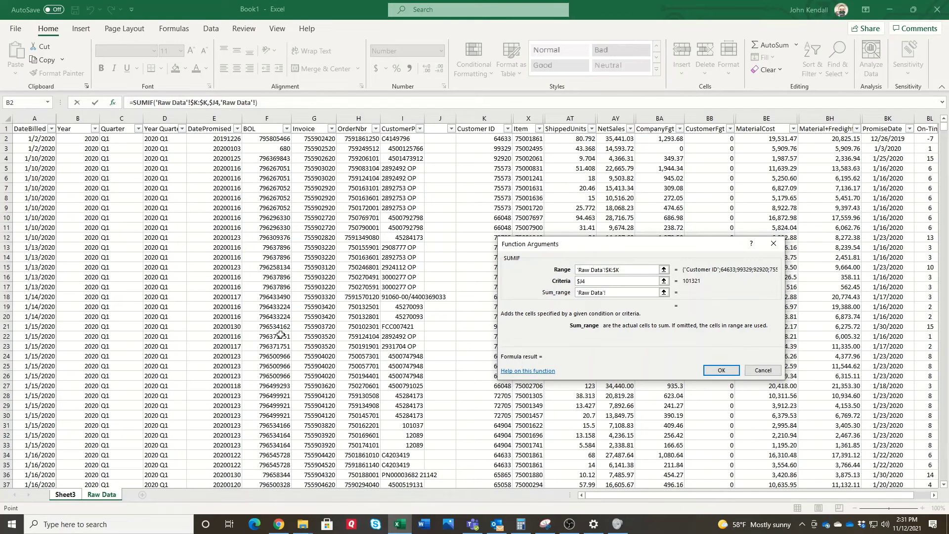
{"action": "left_click", "coordinate": [569, 118]}
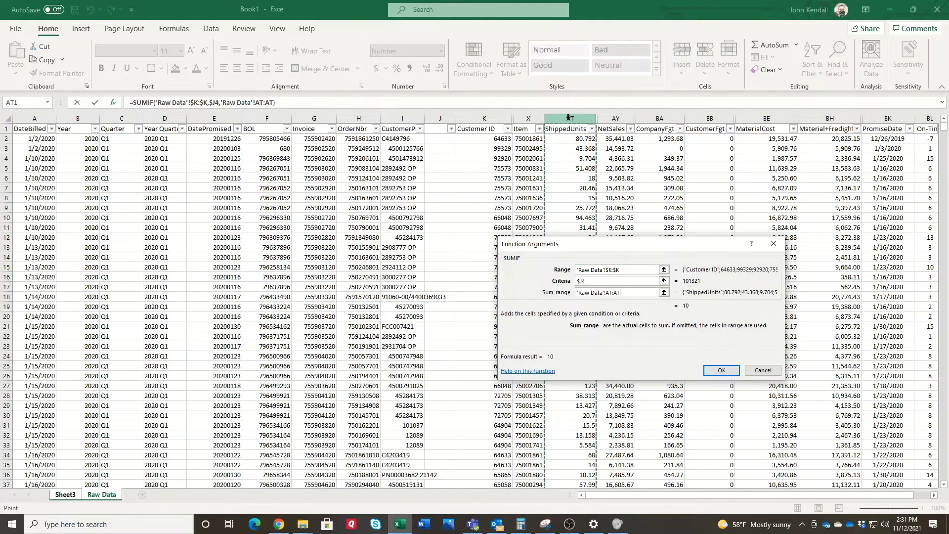
{"action": "key", "text": "F4"}
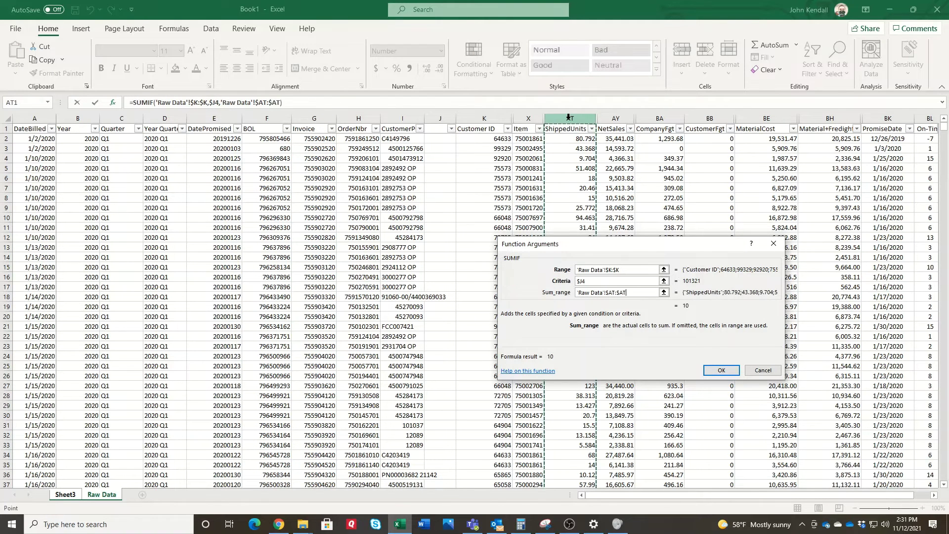
{"action": "left_click", "coordinate": [720, 370]}
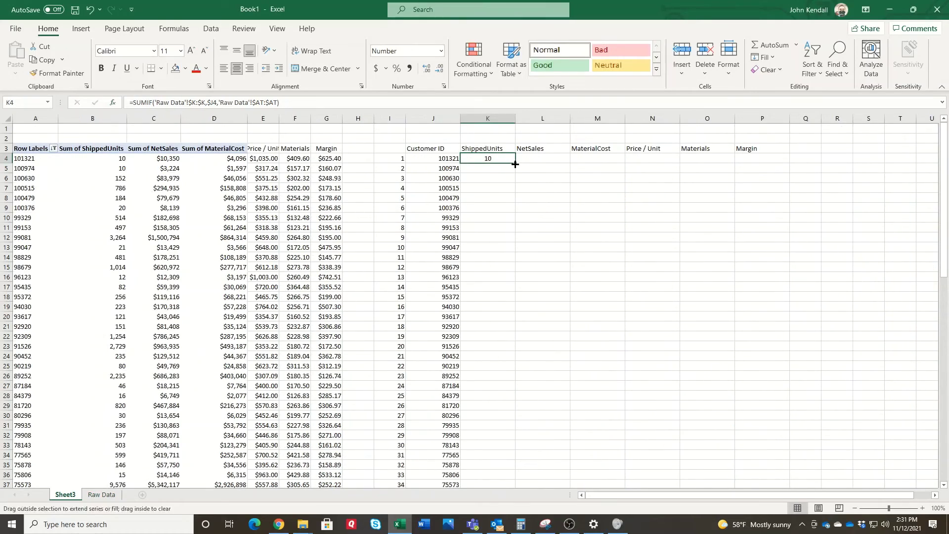
{"action": "double_click", "coordinate": [515, 163]}
{"action": "scroll", "coordinate": [518, 262], "scroll_direction": "down", "scroll_amount": 20}
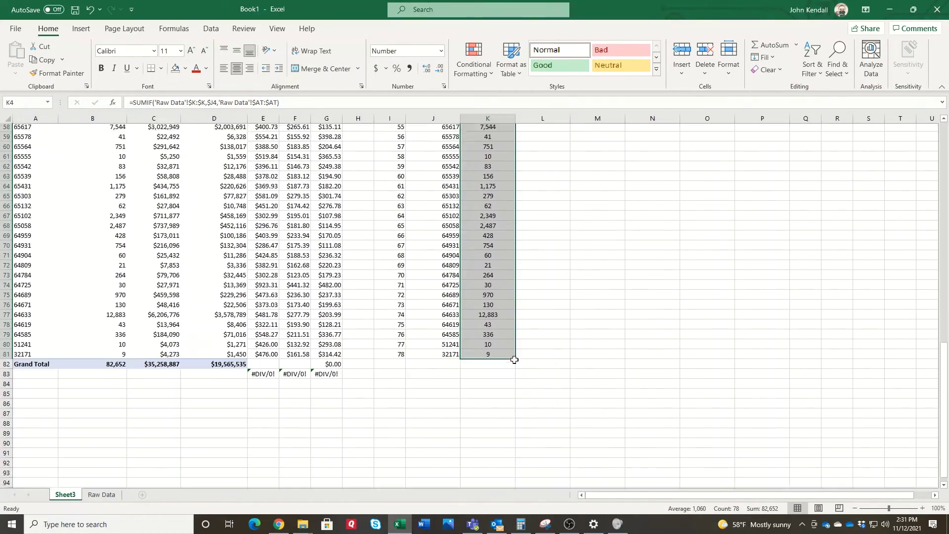
Total the ShippedUnits column in K82 with =SUM(K4:K81)
{"action": "left_click", "coordinate": [487, 346]}
{"action": "key", "text": "Up"}
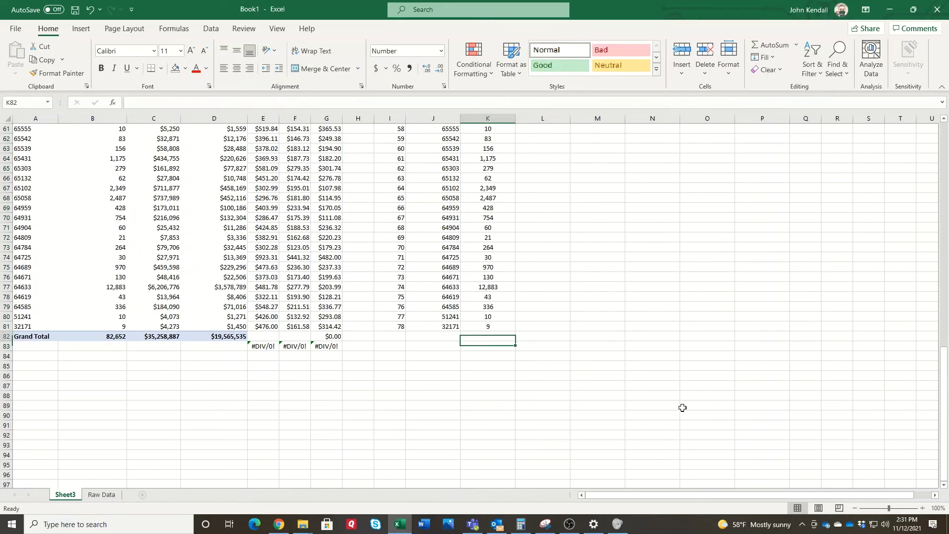
{"action": "type", "text": "=sum("}
{"action": "key", "text": "Up"}
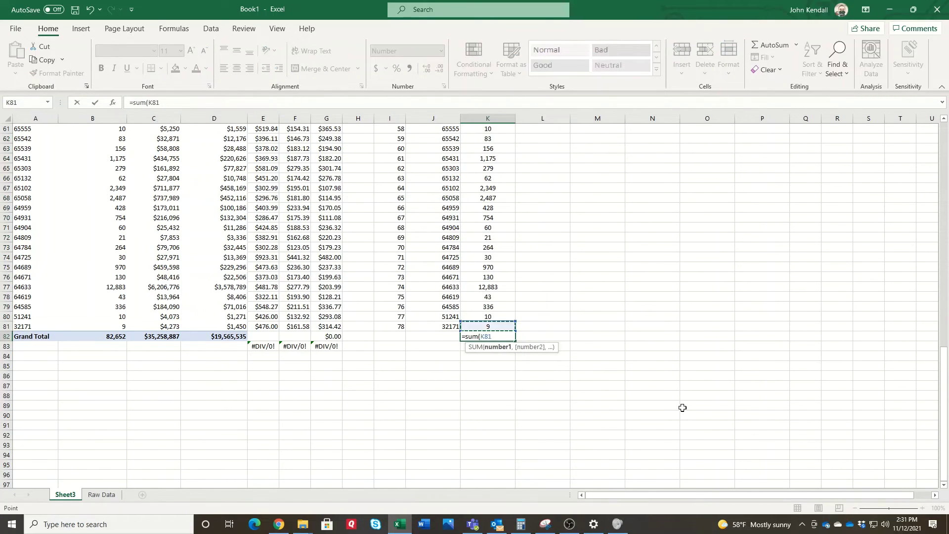
{"action": "key", "text": "ctrl+shift+Up"}
{"action": "key", "text": "Return"}
{"action": "key", "text": "Left"}
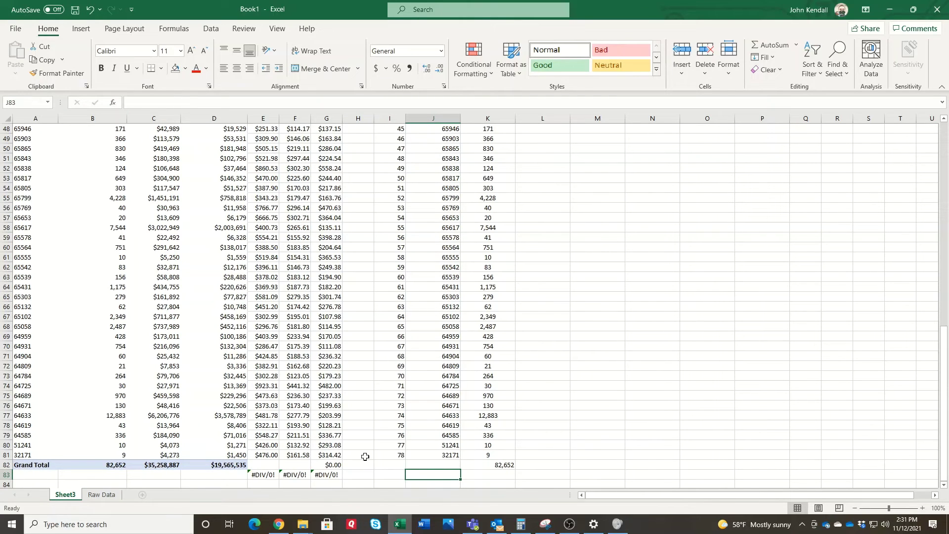
Fill the per-unit formulas from E81:G81 down to the Grand Total row and clear the error cells E83:G83
{"action": "left_click_drag", "start_coordinate": [274, 452], "coordinate": [345, 468]}
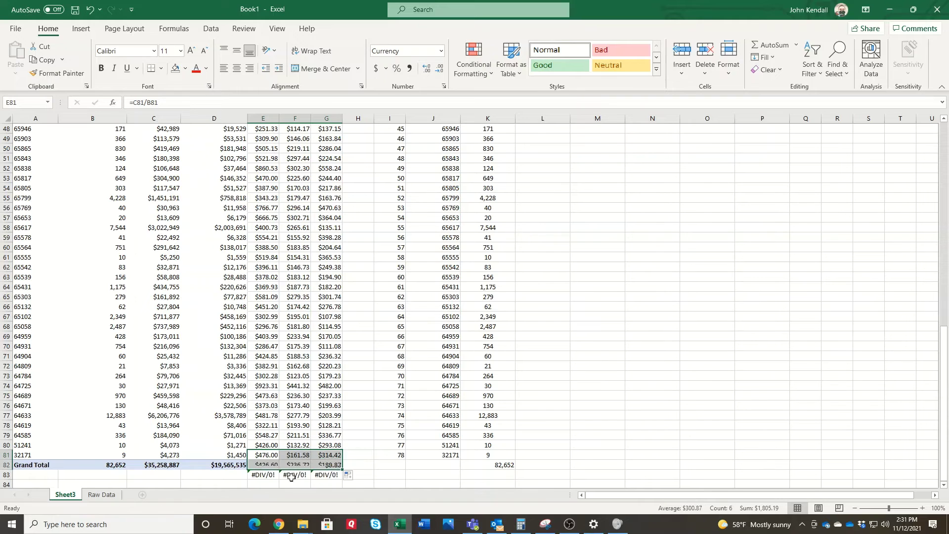
{"action": "left_click_drag", "start_coordinate": [266, 473], "coordinate": [321, 473]}
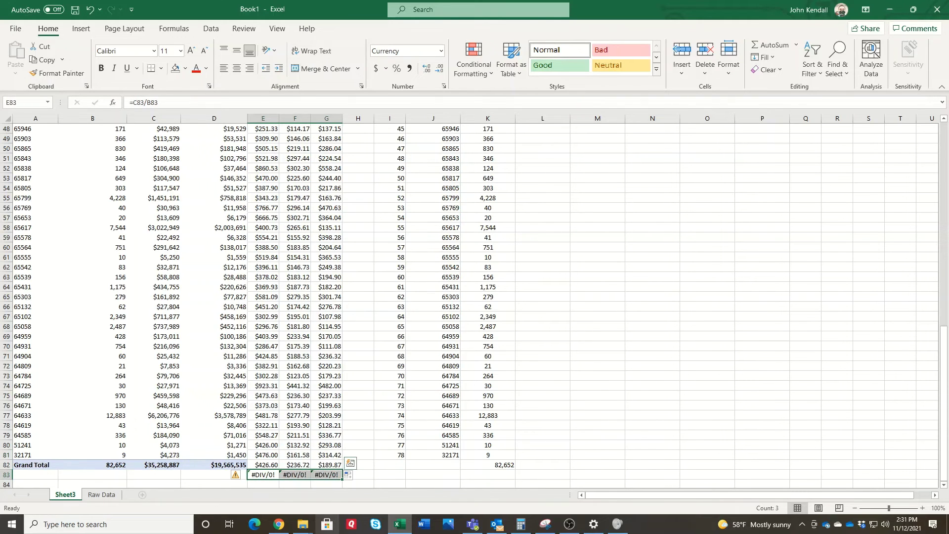
{"action": "key", "text": "Delete"}
Match K82's centered formatting to the ShippedUnits cells above and compare its total with the PivotTable's grand total
{"action": "left_click", "coordinate": [473, 425]}
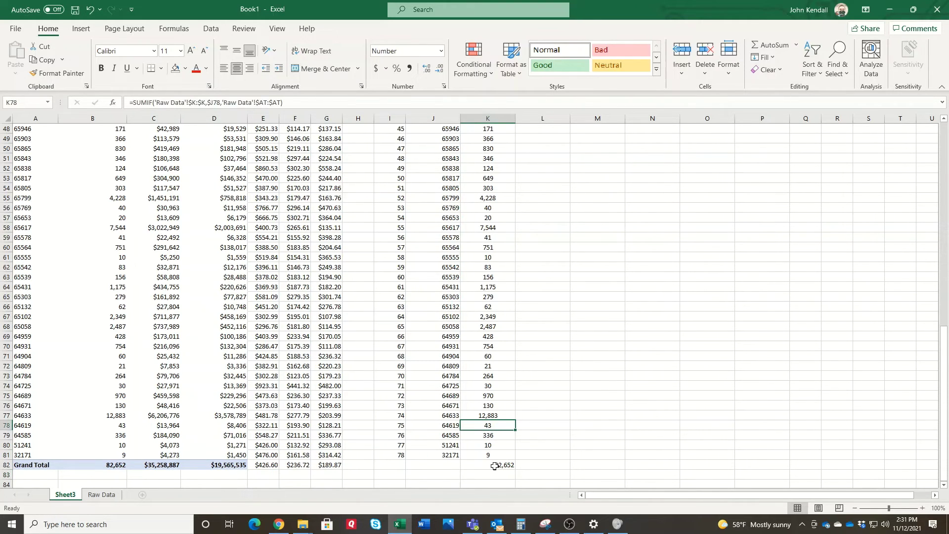
{"action": "right_click", "coordinate": [494, 465]}
{"action": "key", "text": "Escape"}
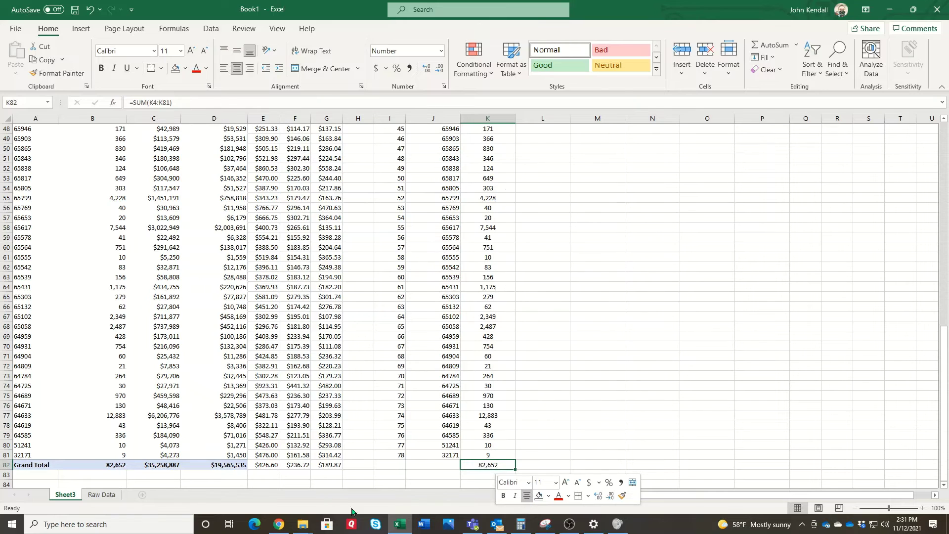
{"action": "left_click", "coordinate": [109, 467]}
{"action": "left_click", "coordinate": [487, 466]}
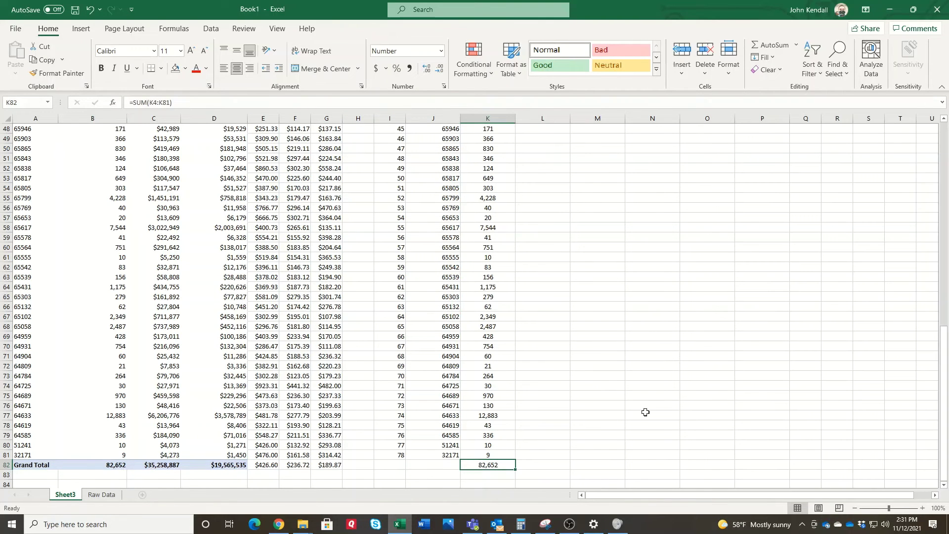
Copy K4's SUMIF formula across to the NetSales and MaterialCost cells L4:M4
{"action": "scroll", "coordinate": [534, 183], "scroll_direction": "up", "scroll_amount": 16}
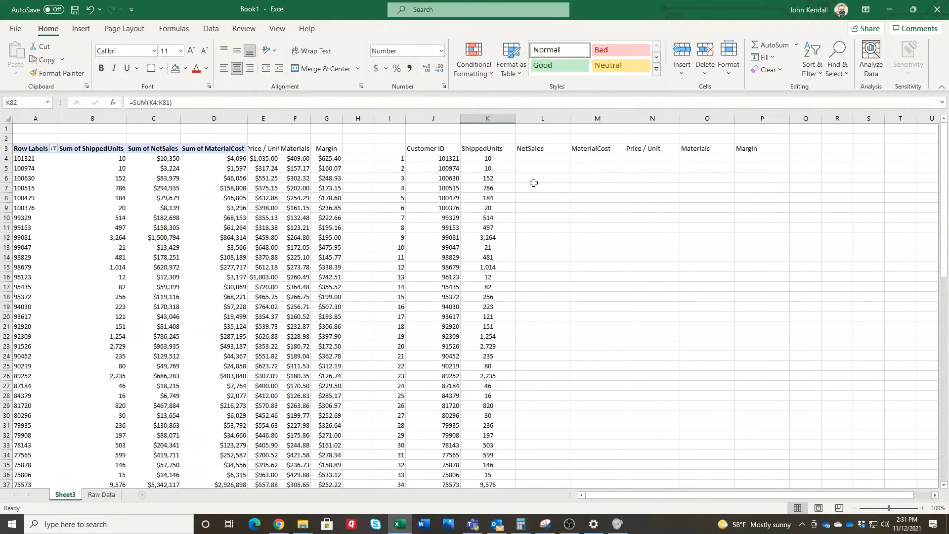
{"action": "left_click", "coordinate": [499, 159]}
{"action": "left_click_drag", "start_coordinate": [515, 163], "coordinate": [621, 162]}
Change the sum range of L4's SUMIF formula to the NetSales column AY on Raw Data
{"action": "left_click", "coordinate": [542, 159]}
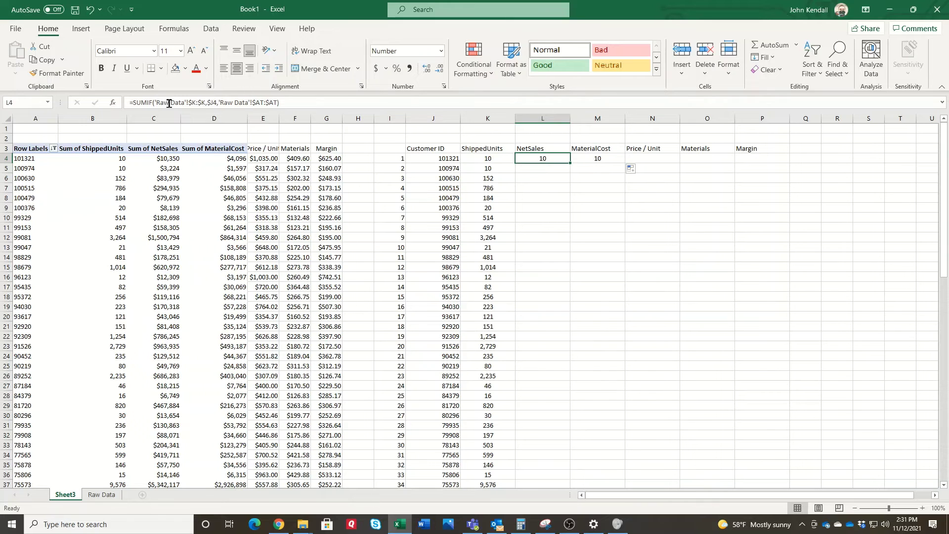
{"action": "left_click", "coordinate": [112, 103]}
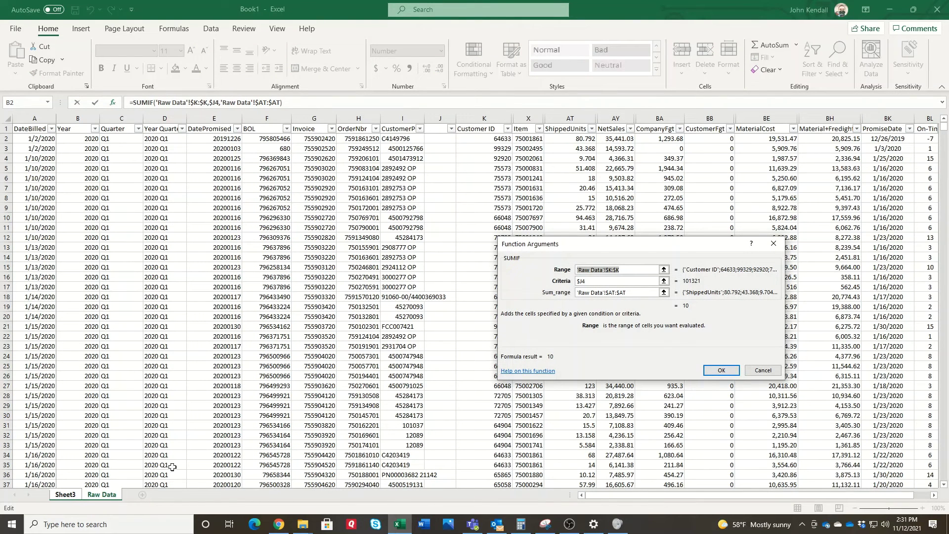
{"action": "key", "text": "Tab"}
{"action": "key", "text": "Tab"}
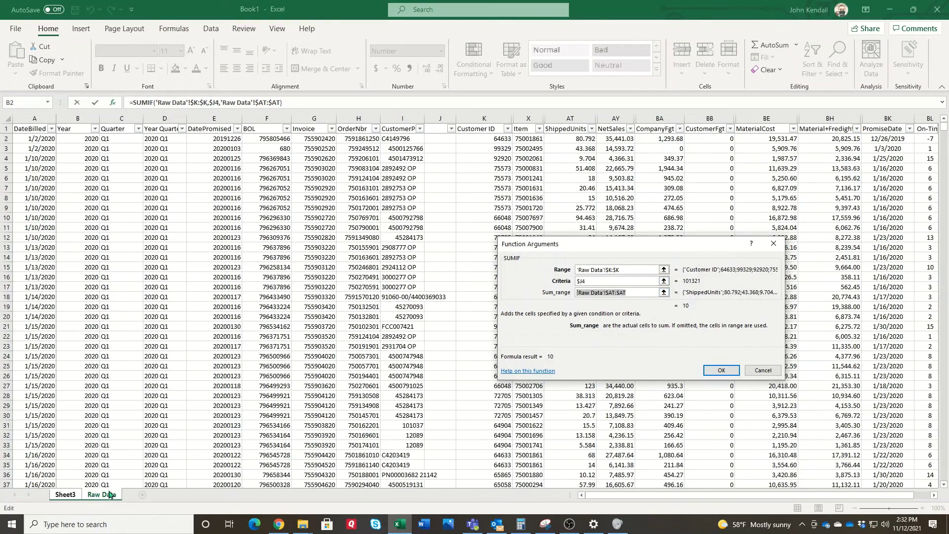
{"action": "left_click", "coordinate": [63, 495]}
{"action": "left_click", "coordinate": [103, 495]}
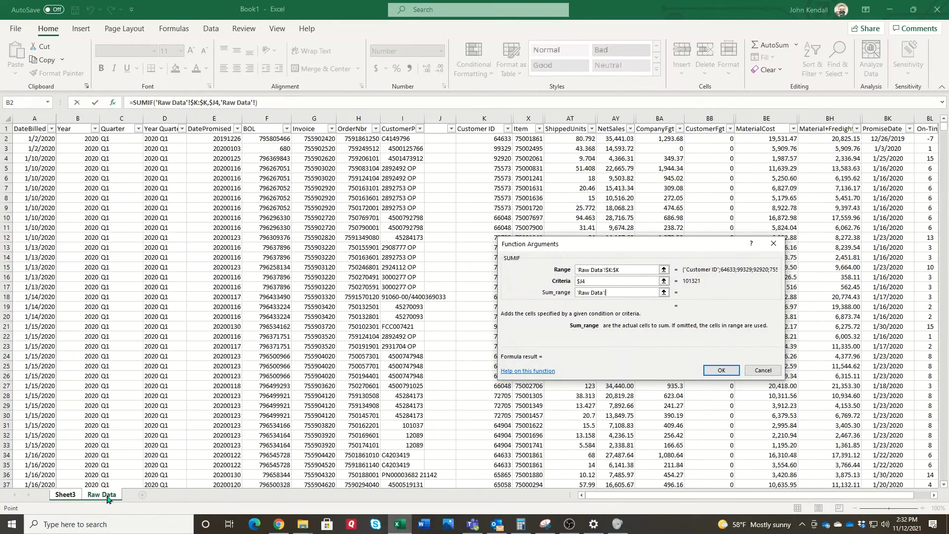
{"action": "left_click", "coordinate": [618, 119]}
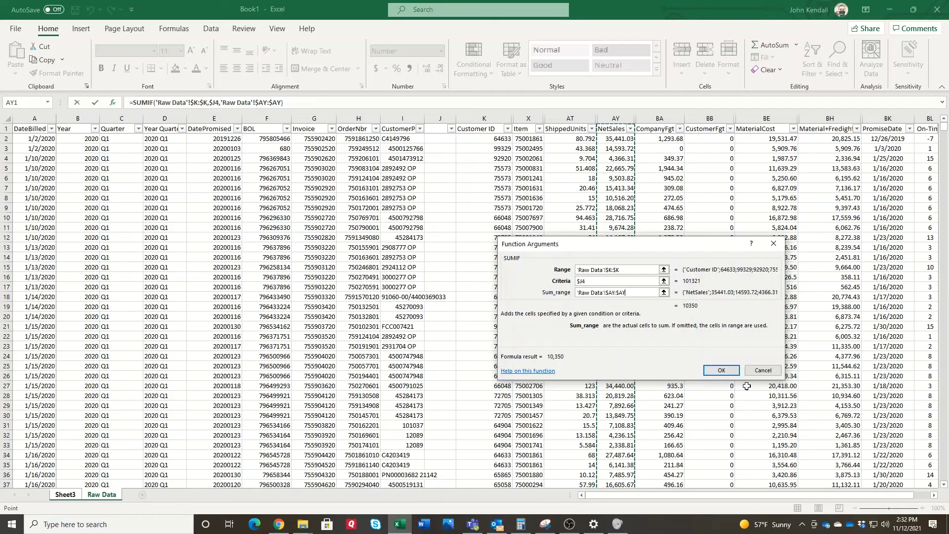
{"action": "left_click", "coordinate": [725, 371]}
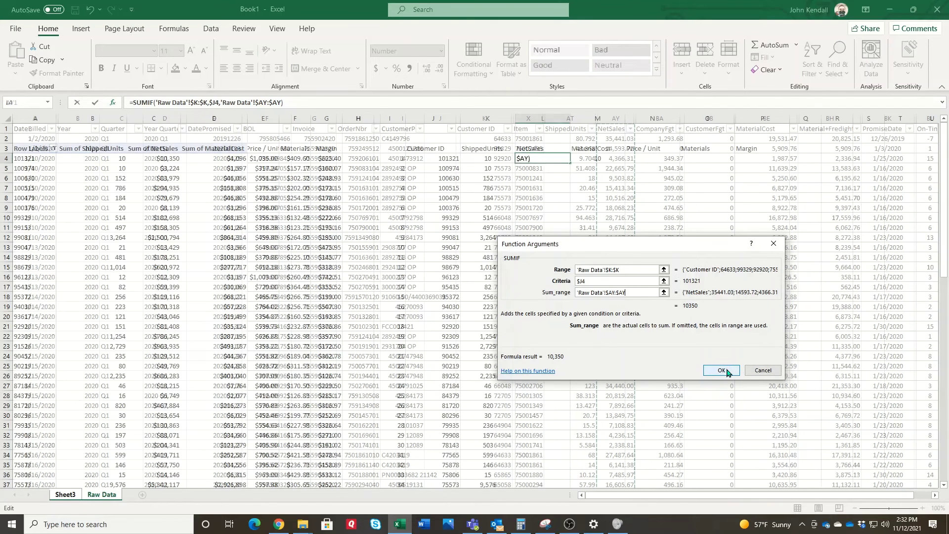
Change the sum range of M4's SUMIF formula to the MaterialCost column BE on Raw Data
{"action": "left_click", "coordinate": [594, 158]}
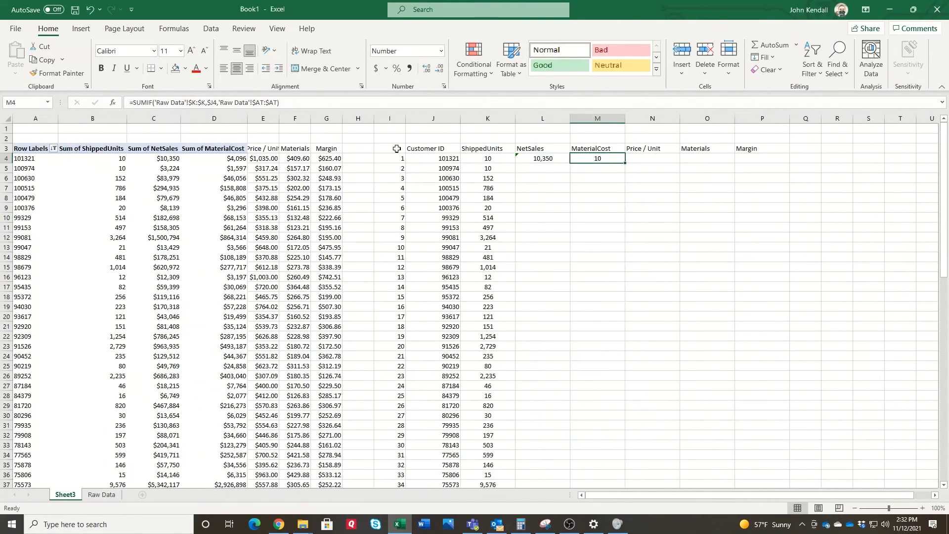
{"action": "double_click", "coordinate": [258, 102]}
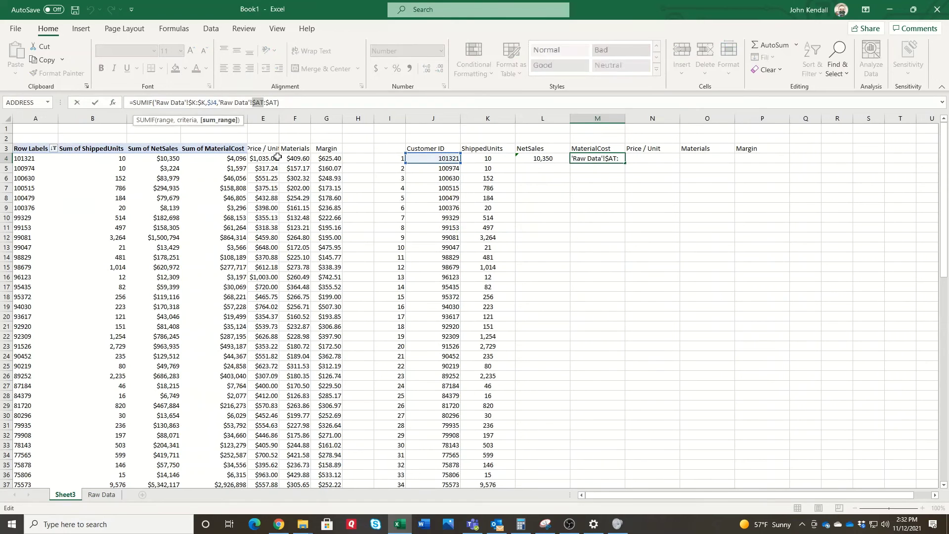
{"action": "key", "text": "Left"}
{"action": "key", "text": "BackSpace"}
{"action": "key", "text": "Delete"}
{"action": "type", "text": "be"}
{"action": "key", "text": "Return"}
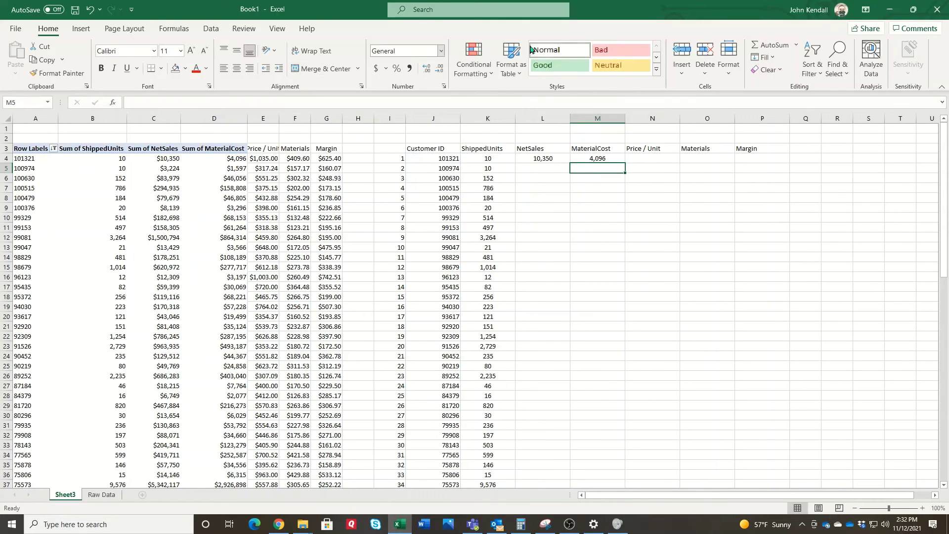
Format L4:M4 as Currency with a $ symbol and 0 decimal places, and fill both formulas down to row 81
{"action": "left_click_drag", "start_coordinate": [543, 158], "coordinate": [576, 159]}
{"action": "right_click", "coordinate": [573, 160]}
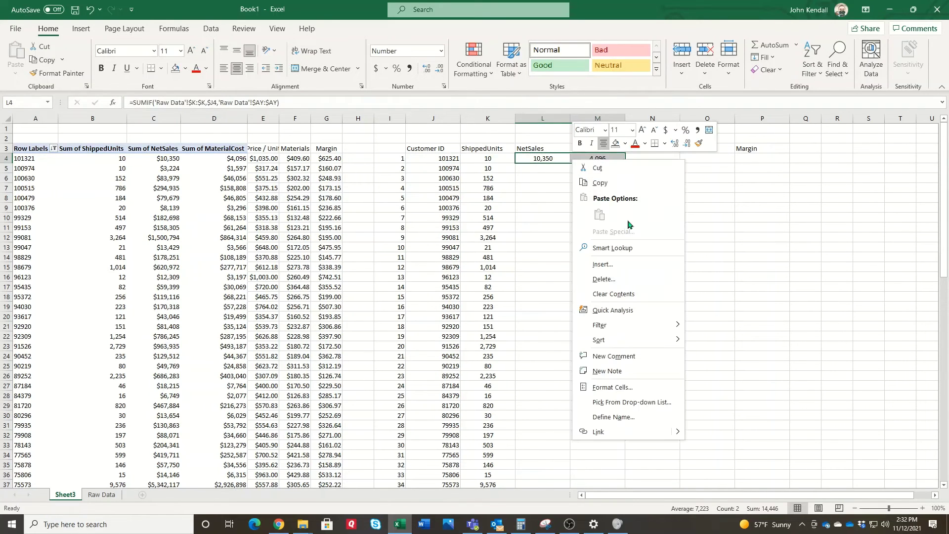
{"action": "left_click", "coordinate": [613, 387]}
{"action": "key", "text": "Down"}
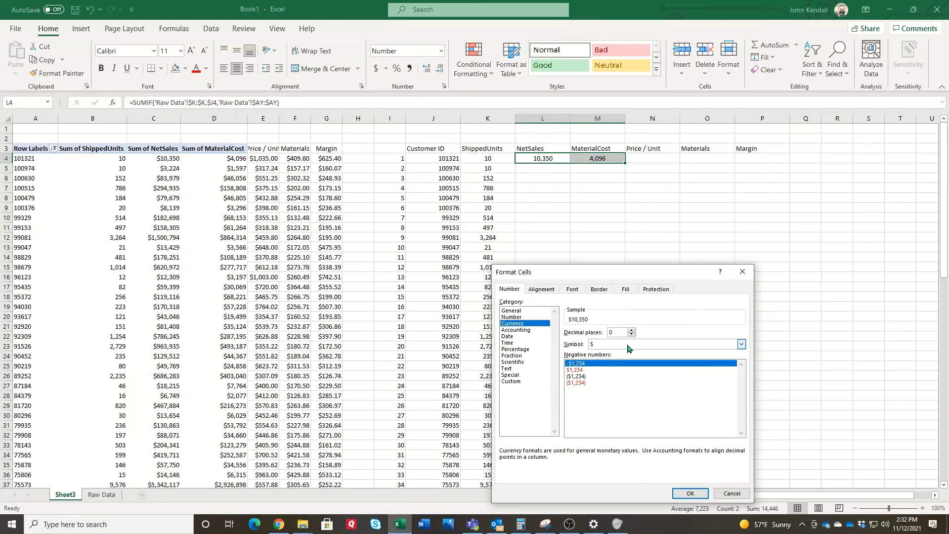
{"action": "left_click", "coordinate": [690, 492]}
{"action": "double_click", "coordinate": [626, 163]}
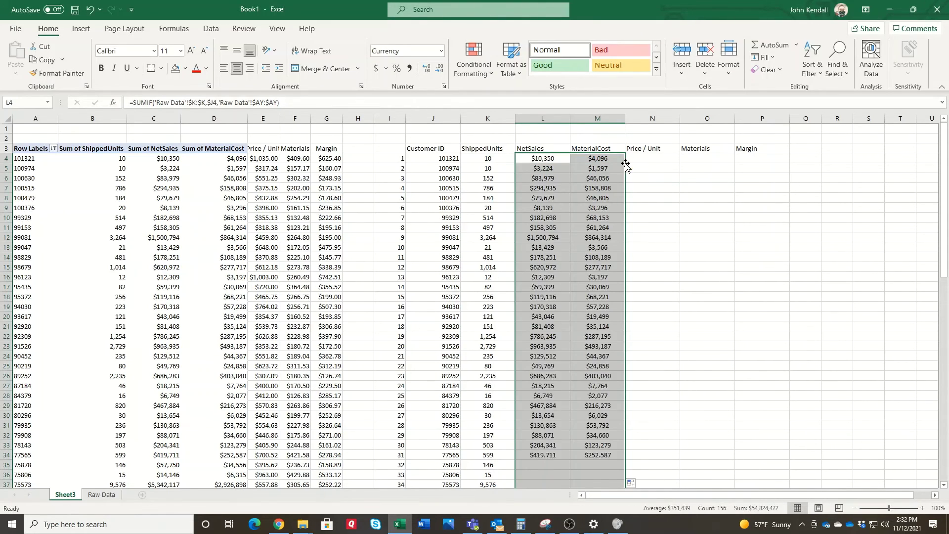
Copy K82's SUM formula across to L82:M82 to total the NetSales and MaterialCost columns
{"action": "scroll", "coordinate": [635, 288], "scroll_direction": "down", "scroll_amount": 7}
{"action": "scroll", "coordinate": [635, 289], "scroll_direction": "down", "scroll_amount": 14}
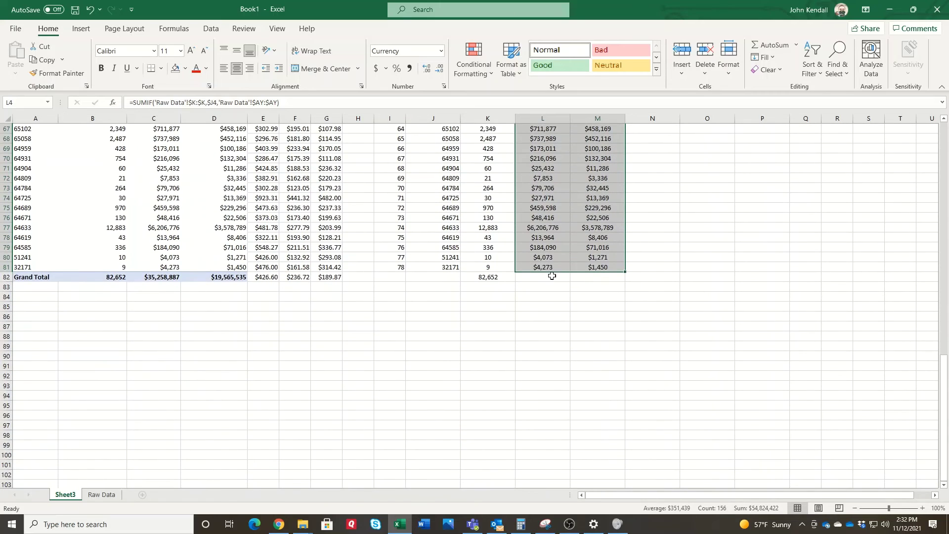
{"action": "left_click", "coordinate": [492, 277]}
{"action": "left_click_drag", "start_coordinate": [515, 281], "coordinate": [612, 283]}
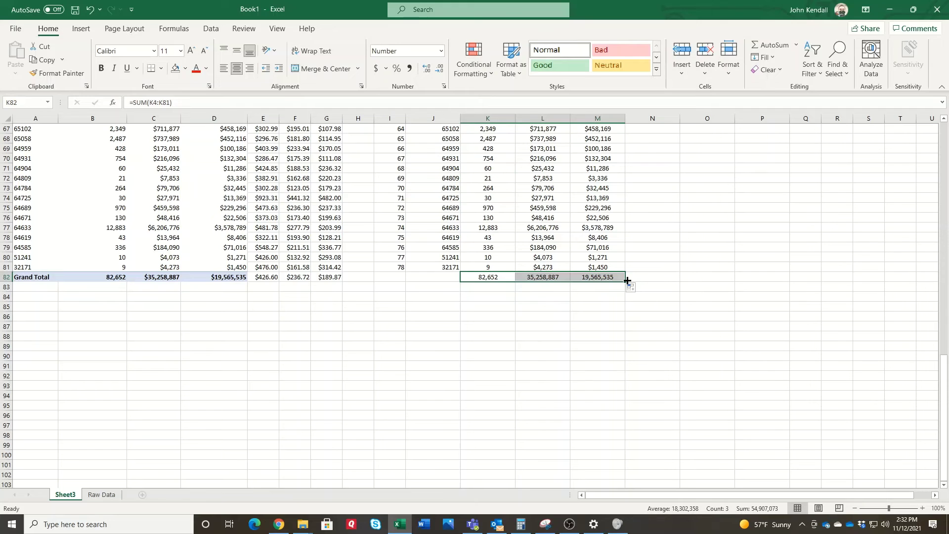
Copy the per-unit formulas in E4:G82 to the summary table starting at N4 and center the pasted cells
{"action": "scroll", "coordinate": [180, 186], "scroll_direction": "up", "scroll_amount": 20}
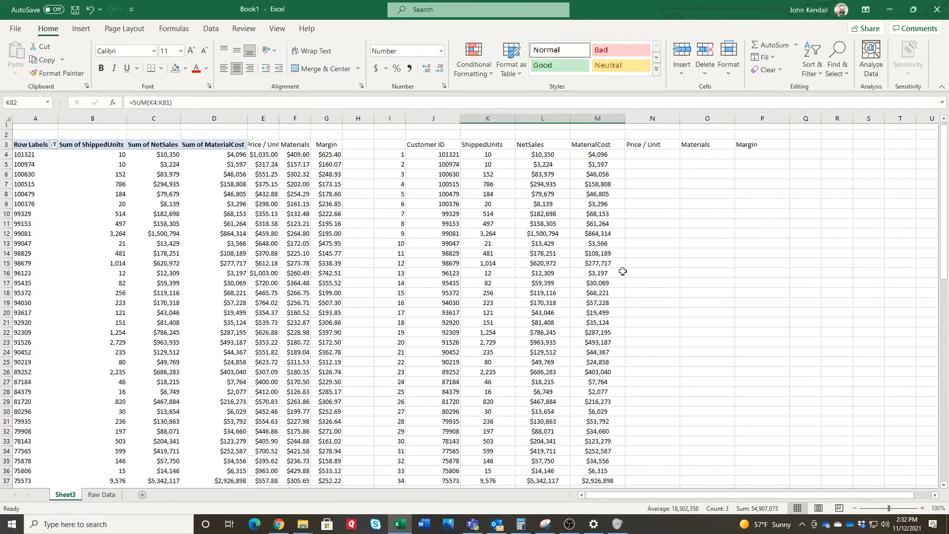
{"action": "left_click", "coordinate": [255, 158]}
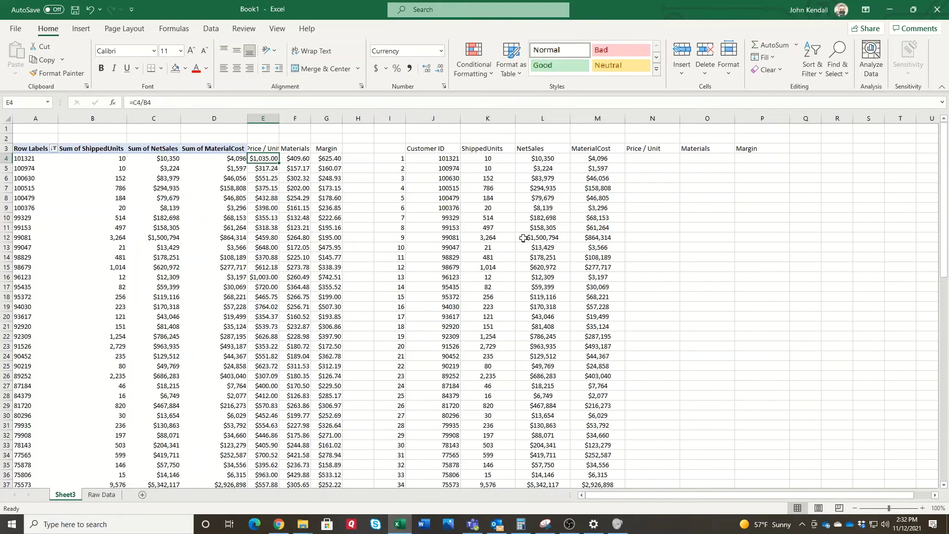
{"action": "key", "text": "shift+Right"}
{"action": "key", "text": "shift+Right"}
{"action": "key", "text": "ctrl+shift+Down"}
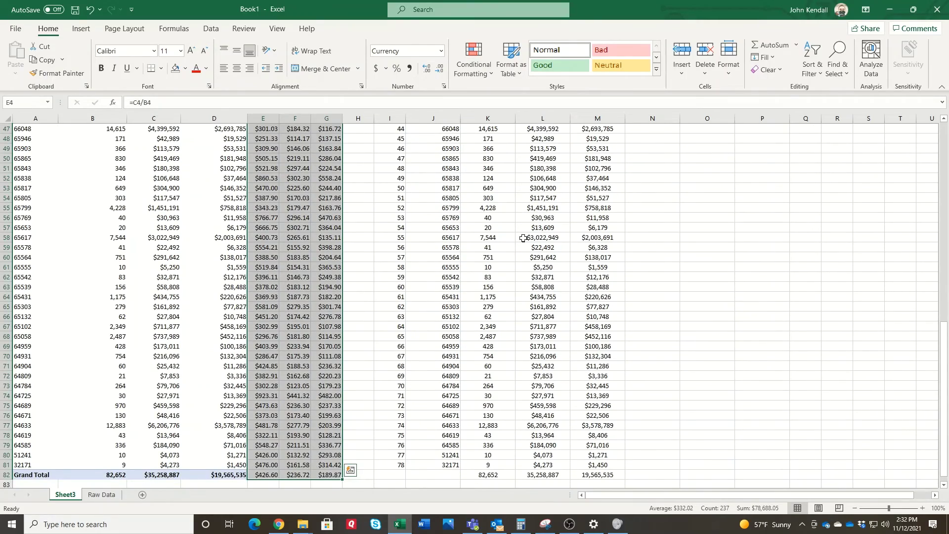
{"action": "key", "text": "ctrl+c"}
{"action": "scroll", "coordinate": [635, 187], "scroll_direction": "up", "scroll_amount": 15}
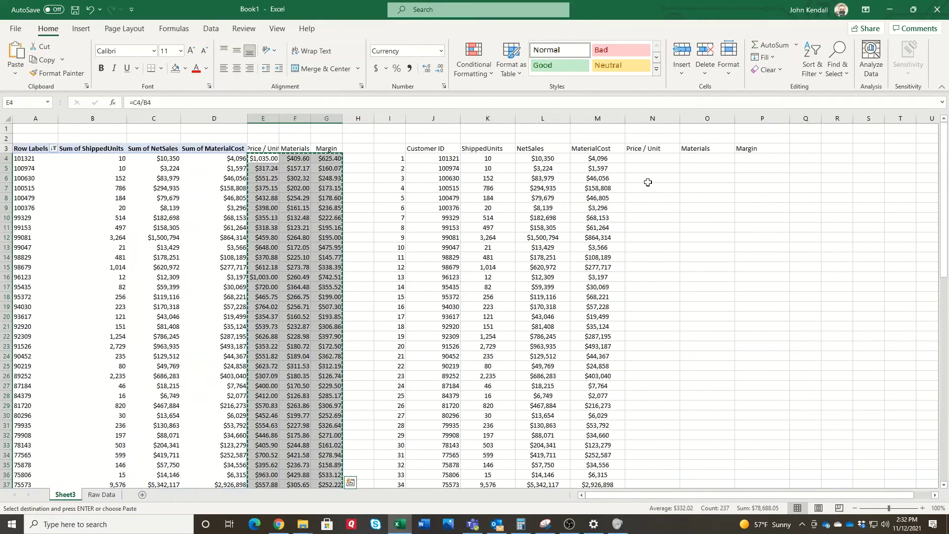
{"action": "right_click", "coordinate": [645, 159]}
{"action": "left_click", "coordinate": [672, 212]}
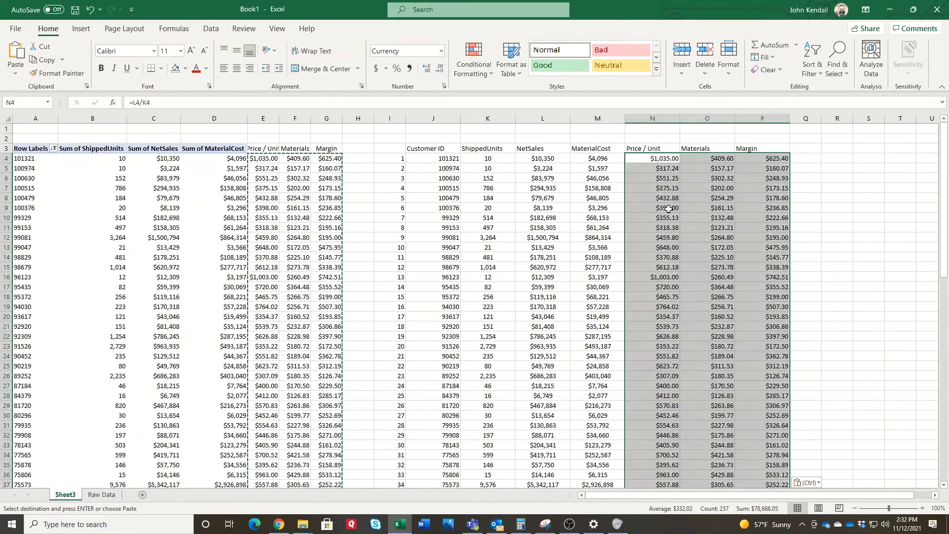
{"action": "right_click", "coordinate": [664, 171]}
{"action": "left_click", "coordinate": [696, 154]}
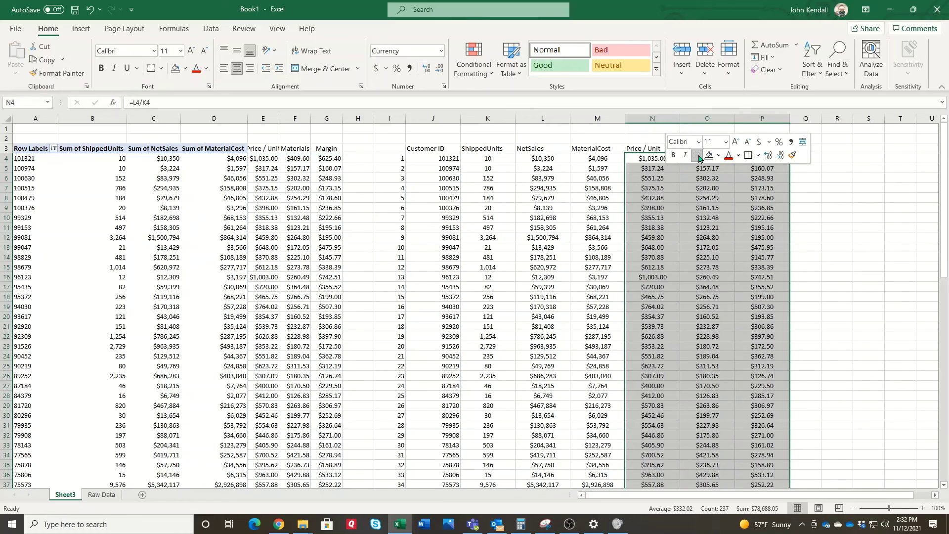
Check which cells the Price / Unit formula in N82 of the total row refers to
{"action": "scroll", "coordinate": [697, 265], "scroll_direction": "down", "scroll_amount": 20}
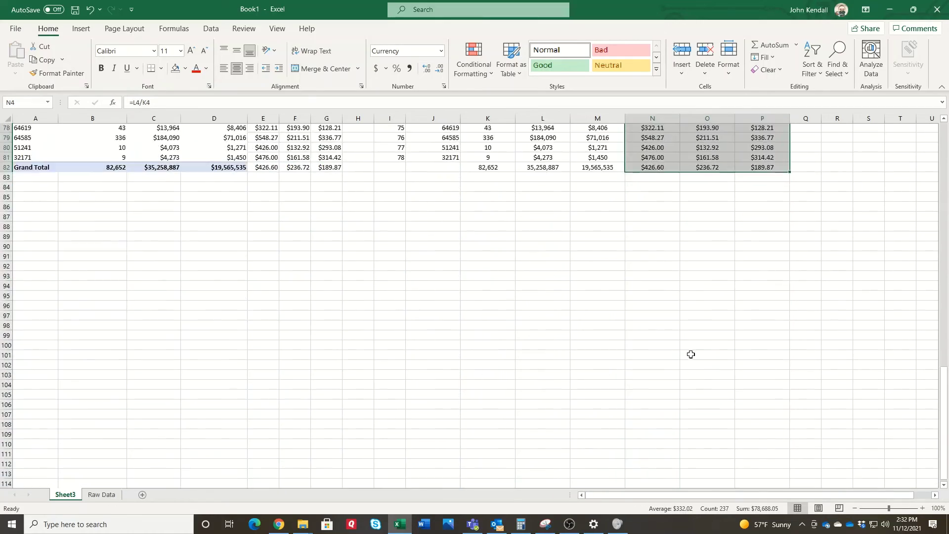
{"action": "scroll", "coordinate": [672, 207], "scroll_direction": "up", "scroll_amount": 8}
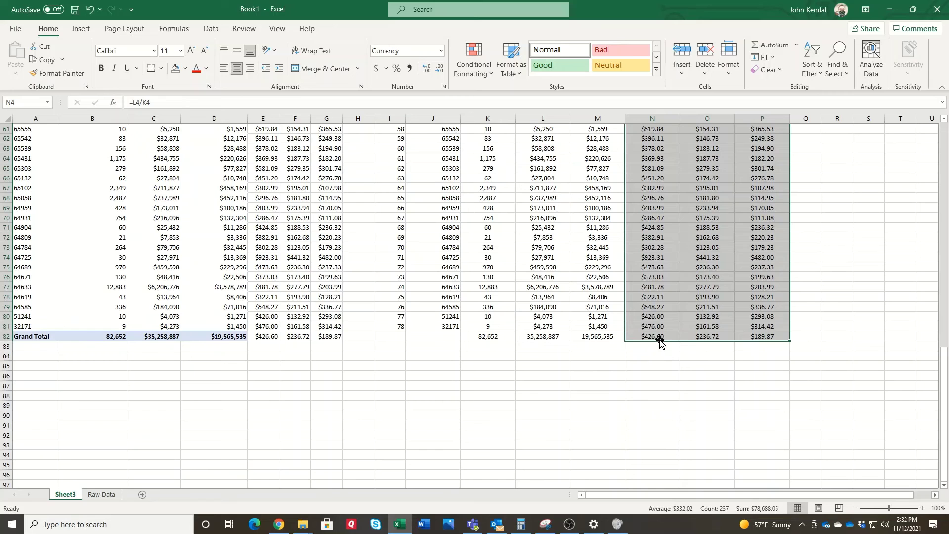
{"action": "double_click", "coordinate": [659, 338]}
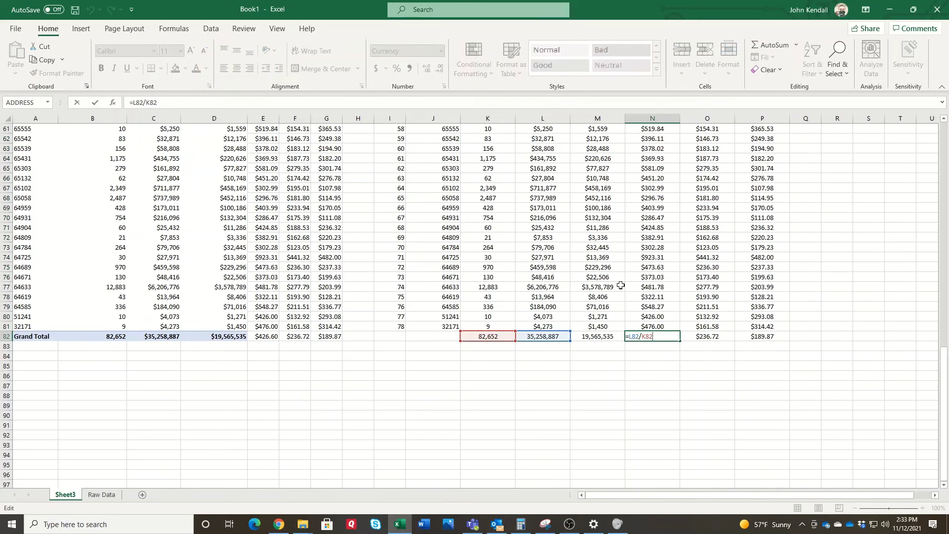
{"action": "key", "text": "Escape"}
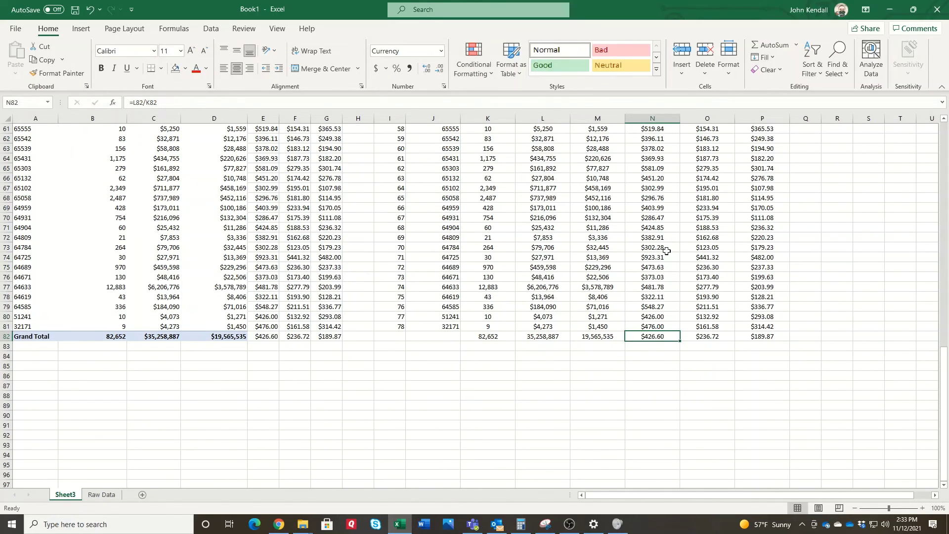
{"action": "scroll", "coordinate": [667, 251], "scroll_direction": "up", "scroll_amount": 20}
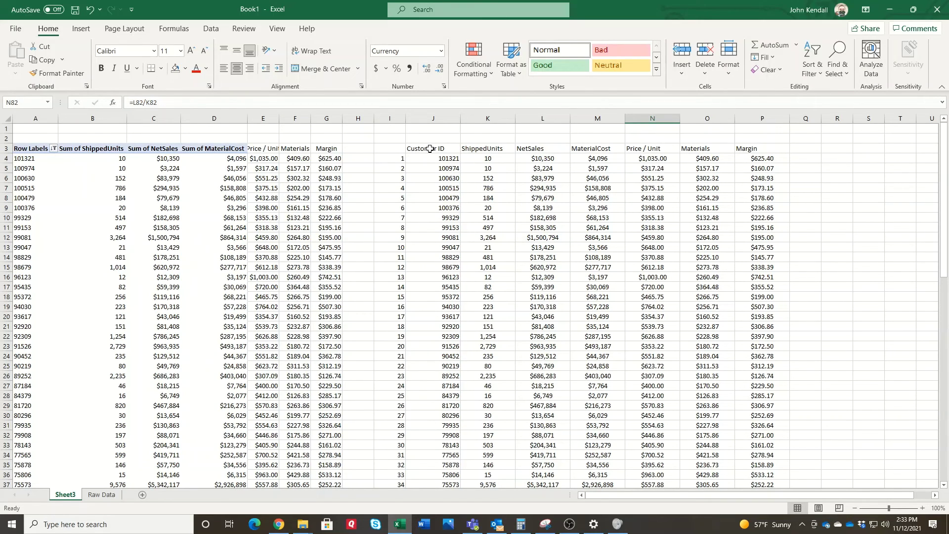
Examine the summary headers J3:M3 and the empty rows below the last Raw Data record where new records would go
{"action": "left_click_drag", "start_coordinate": [430, 148], "coordinate": [590, 148]}
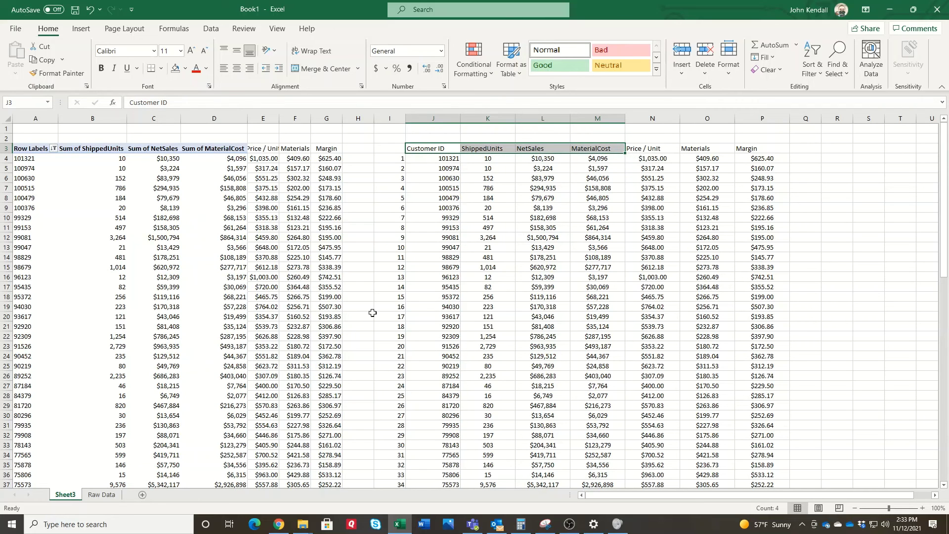
{"action": "left_click", "coordinate": [100, 495]}
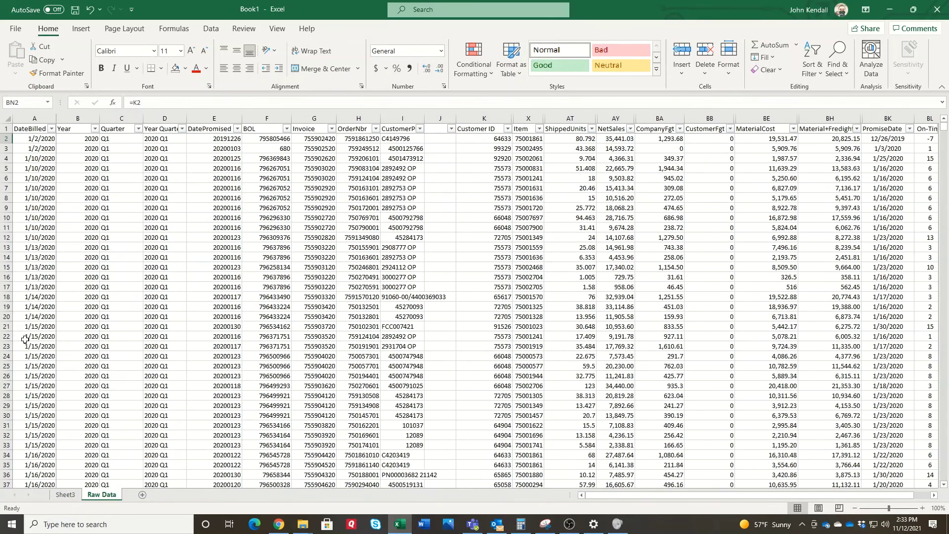
{"action": "left_click", "coordinate": [34, 336]}
{"action": "key", "text": "ctrl+Down"}
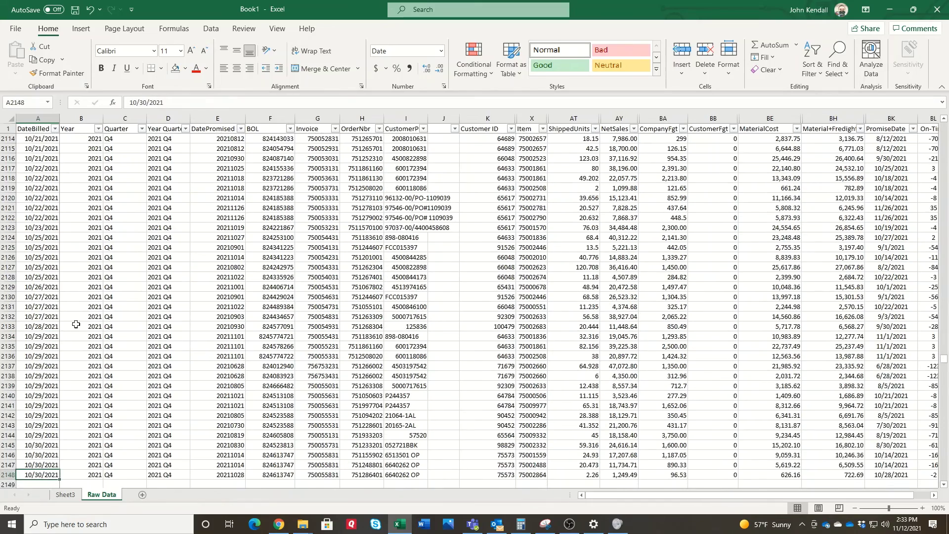
{"action": "scroll", "coordinate": [99, 235], "scroll_direction": "down", "scroll_amount": 8}
{"action": "left_click_drag", "start_coordinate": [50, 246], "coordinate": [778, 401]}
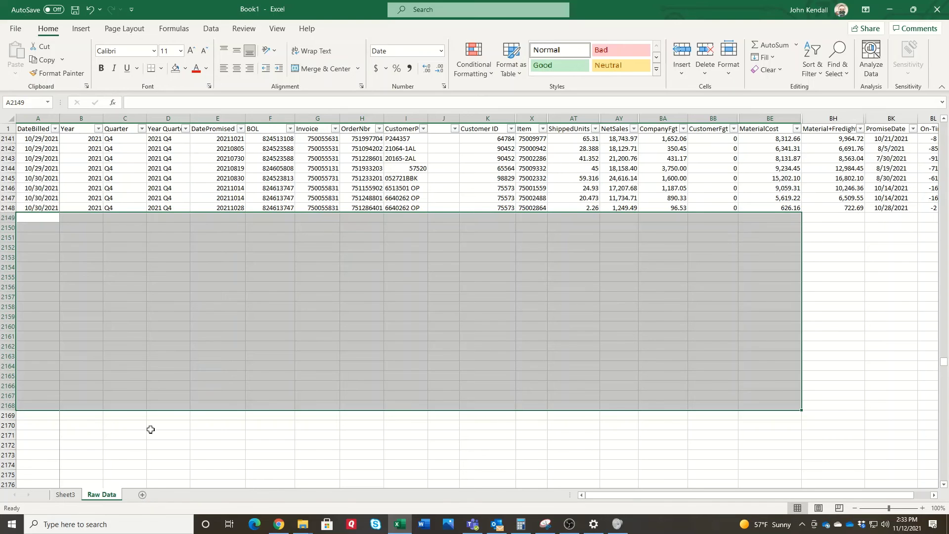
Try to refresh the customer PivotTable on Sheet3
{"action": "left_click", "coordinate": [65, 495]}
{"action": "right_click", "coordinate": [46, 254]}
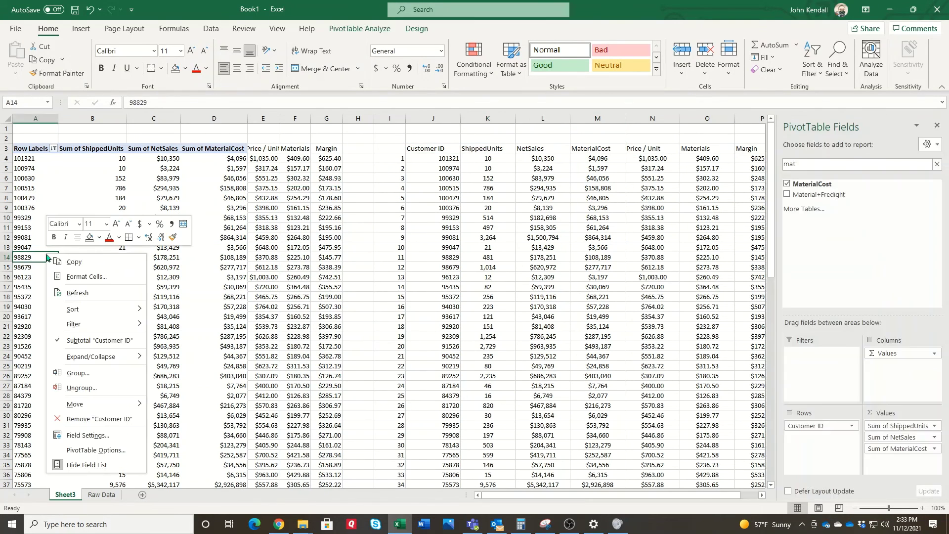
{"action": "left_click", "coordinate": [91, 294]}
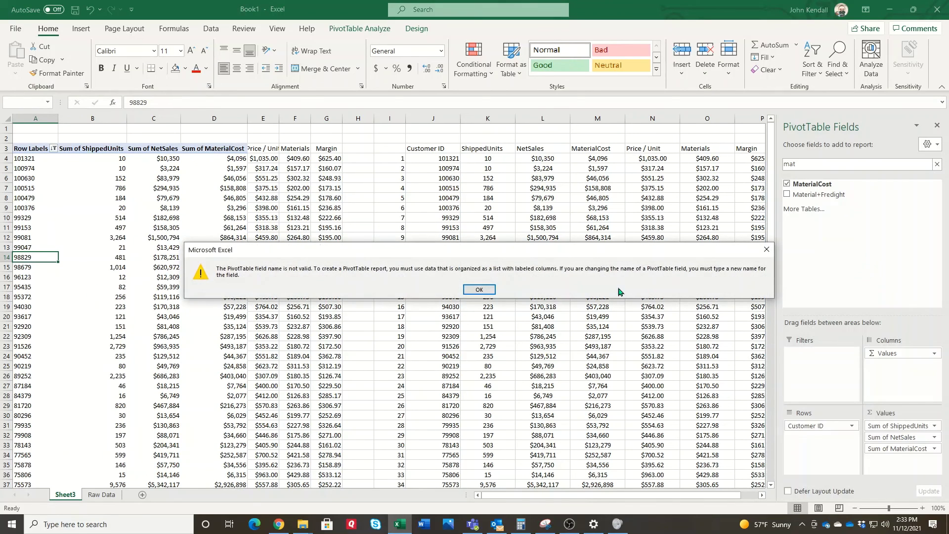
{"action": "left_click", "coordinate": [479, 289]}
{"action": "left_click", "coordinate": [567, 270]}
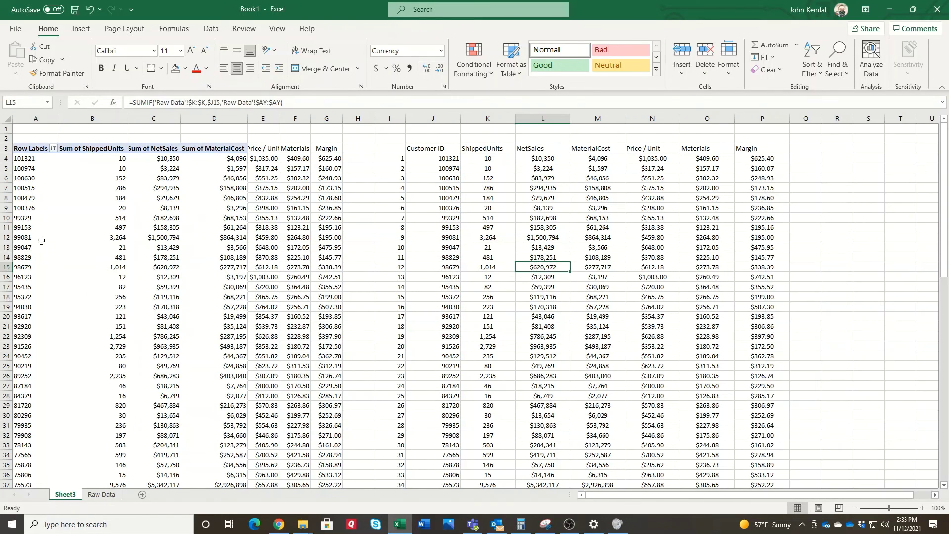
{"action": "scroll", "coordinate": [648, 387], "scroll_direction": "down", "scroll_amount": 18}
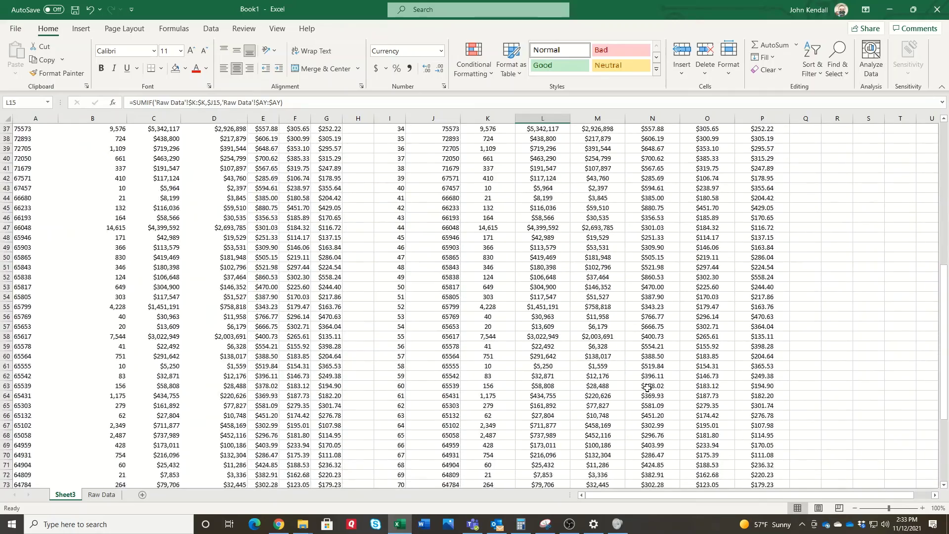
{"action": "scroll", "coordinate": [647, 388], "scroll_direction": "up", "scroll_amount": 18}
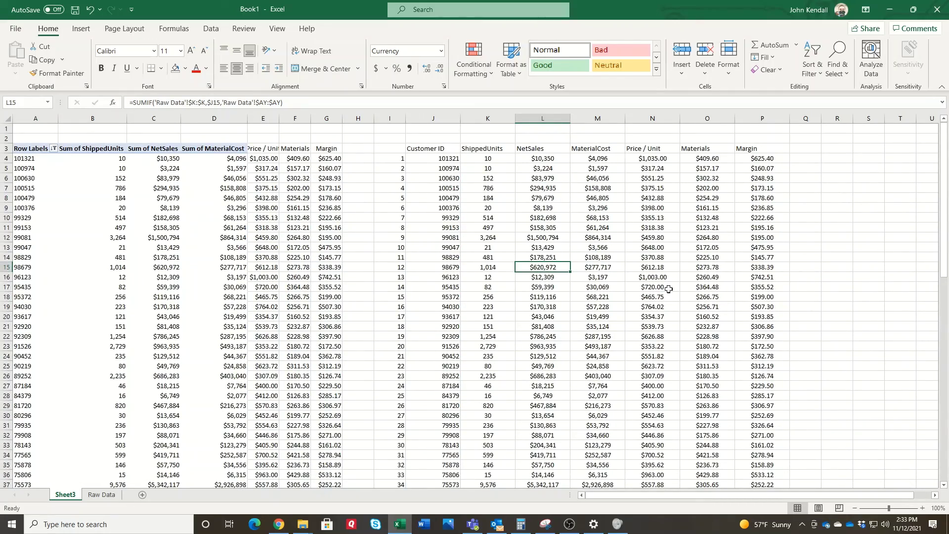
{"action": "left_click_drag", "start_coordinate": [482, 196], "coordinate": [717, 390]}
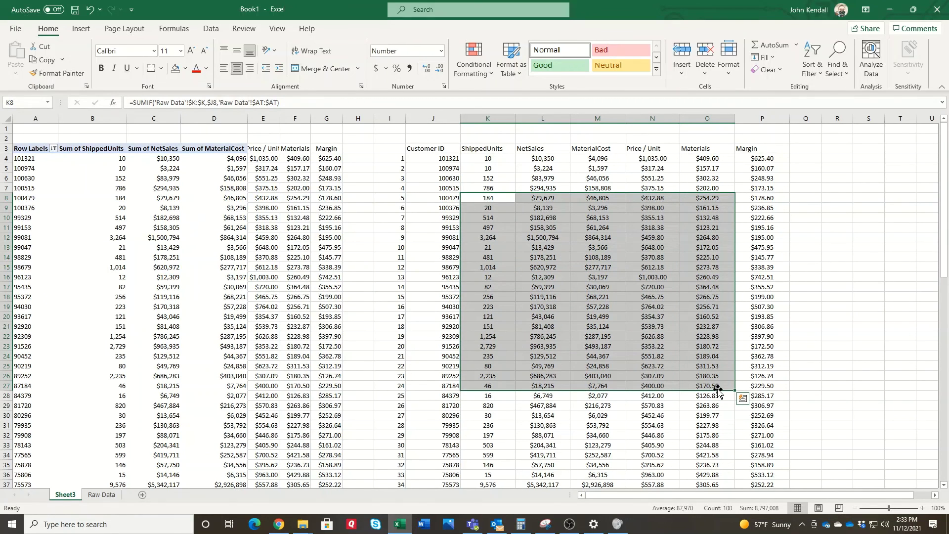
{"action": "left_click", "coordinate": [655, 265]}
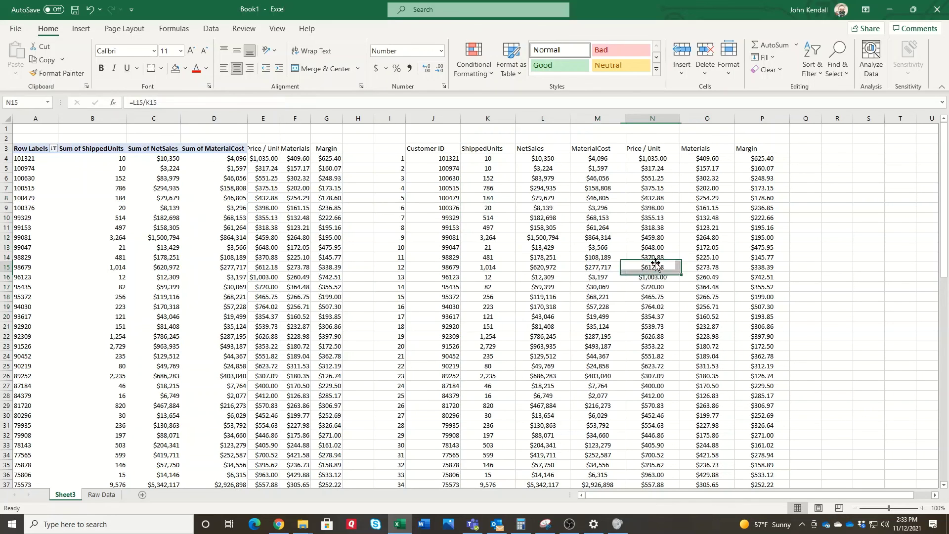